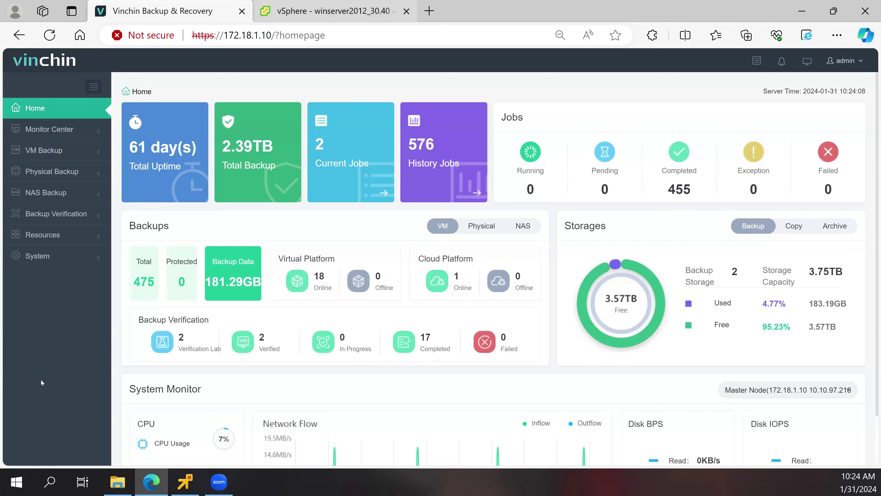
# - Bring the winserver2012_30.40 remote console forward, then move and widen its window
pyautogui.hotkey('ctrl', 'Tab')
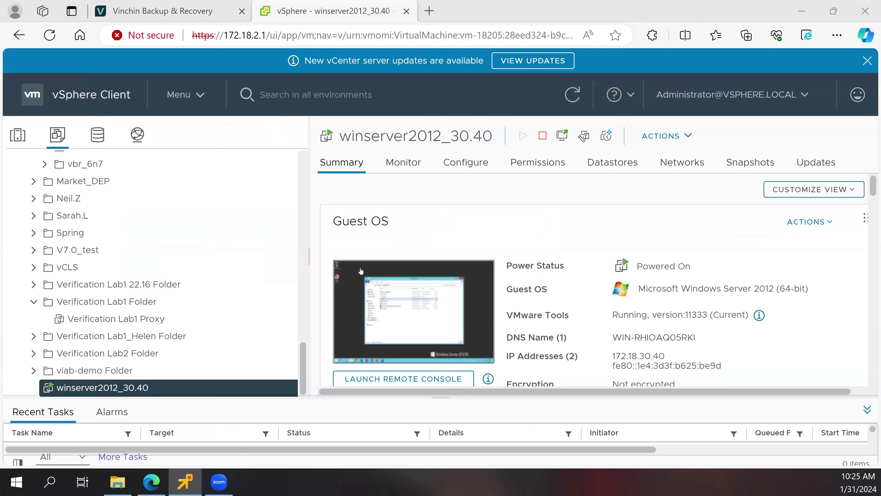
pyautogui.click(199, 4)
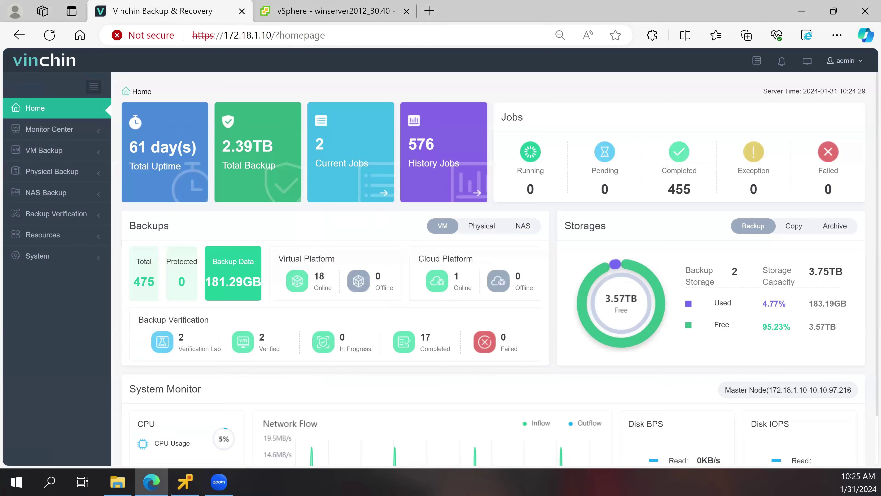
pyautogui.hotkey('alt', 'Tab')
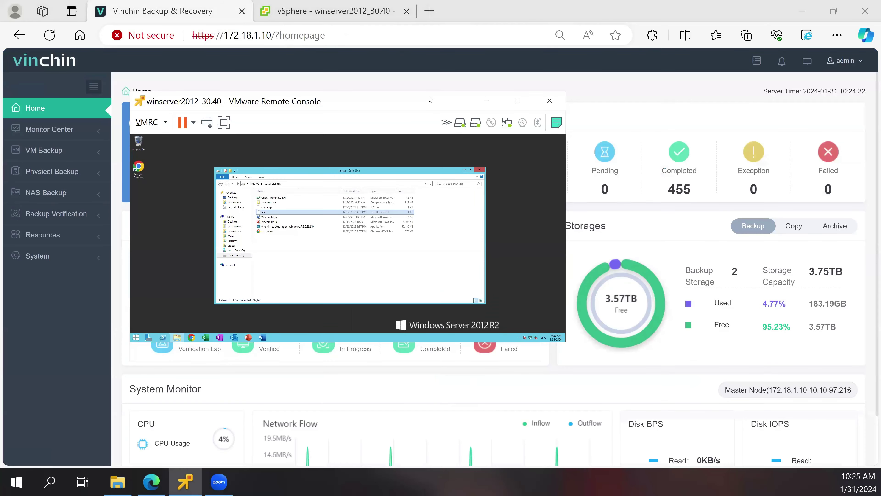
pyautogui.moveTo(430, 99); pyautogui.dragTo(472, 157)
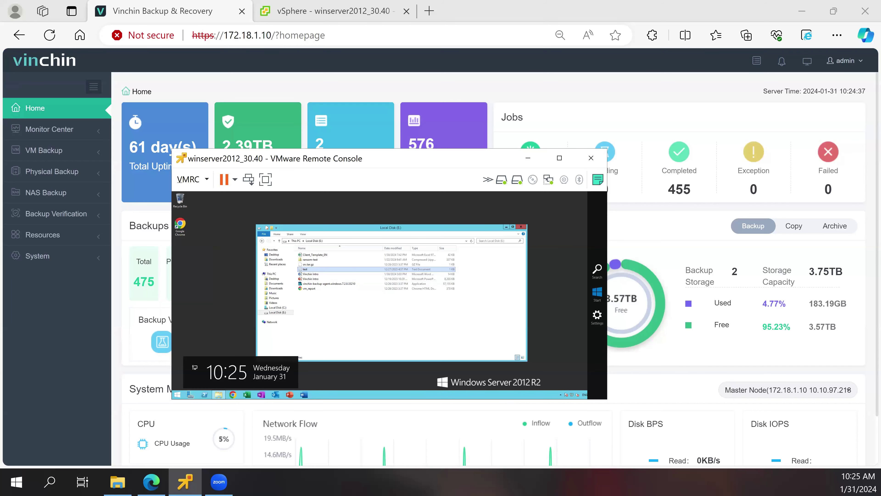
pyautogui.moveTo(607, 274); pyautogui.dragTo(667, 274)
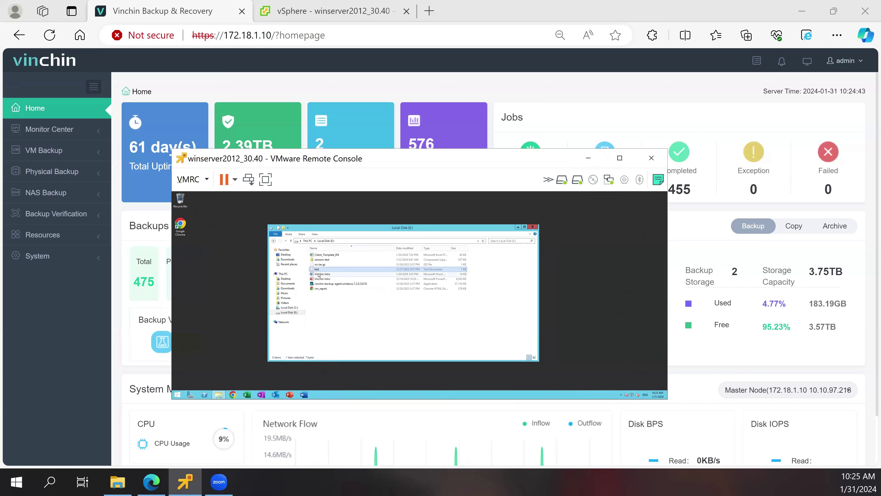
# - In the guest, open and close the Vinchin Intro document and the test text file, then select the ransom-test zip
pyautogui.click(319, 274)
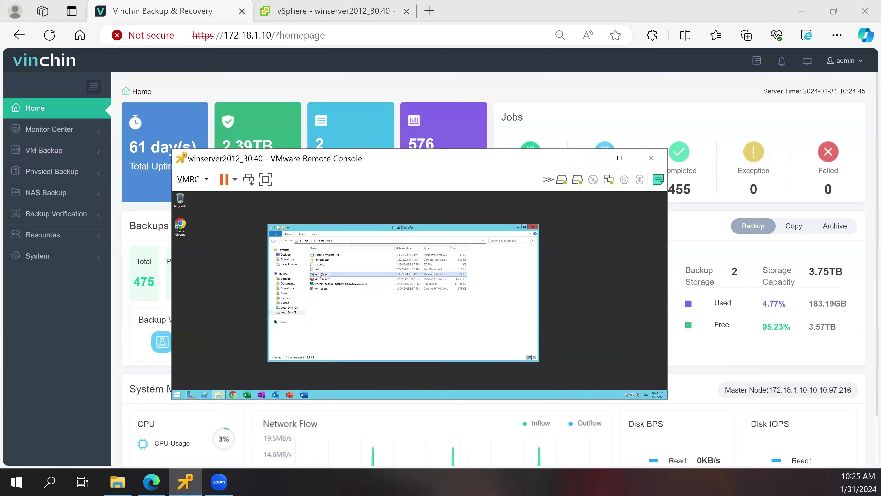
pyautogui.doubleClick(320, 275)
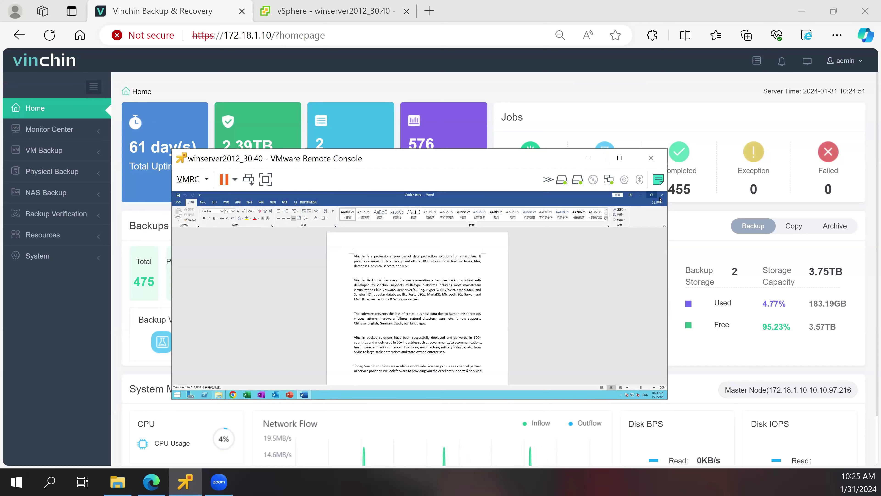
pyautogui.click(661, 198)
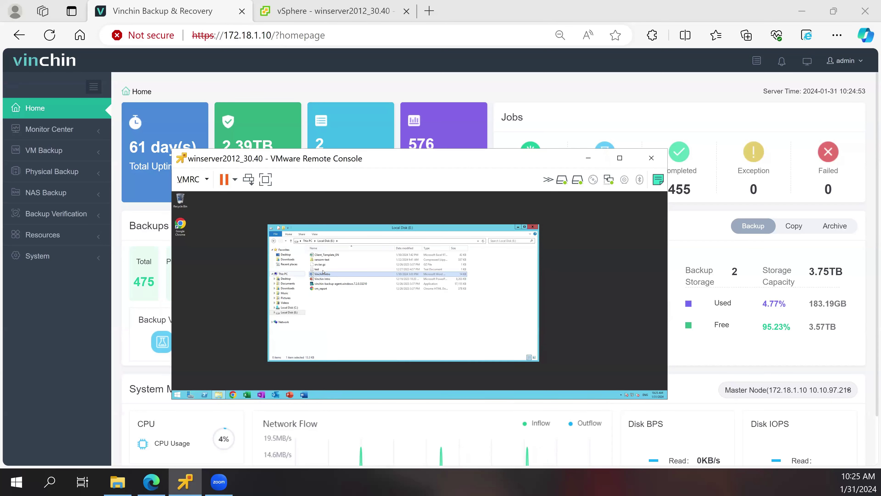
pyautogui.doubleClick(323, 269)
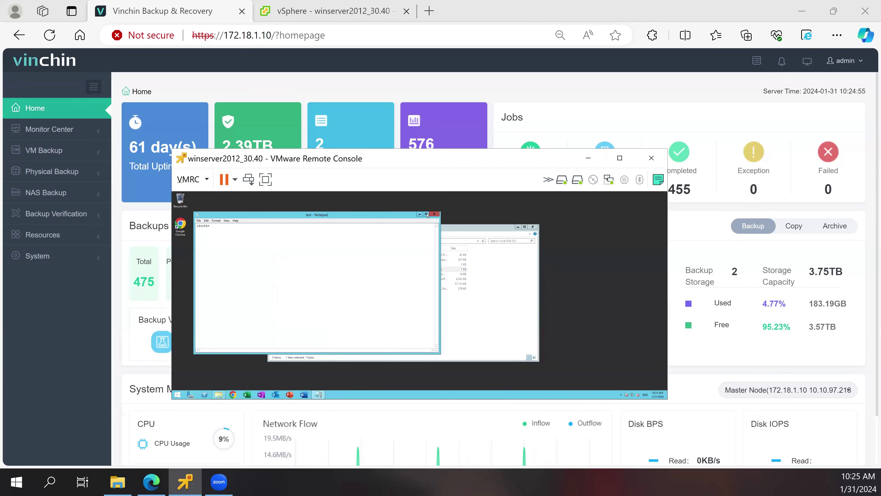
pyautogui.click(434, 214)
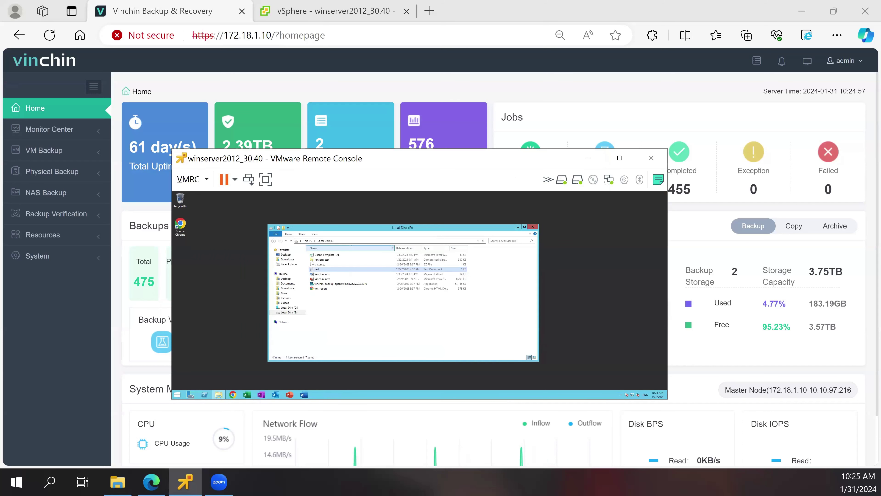
pyautogui.click(318, 260)
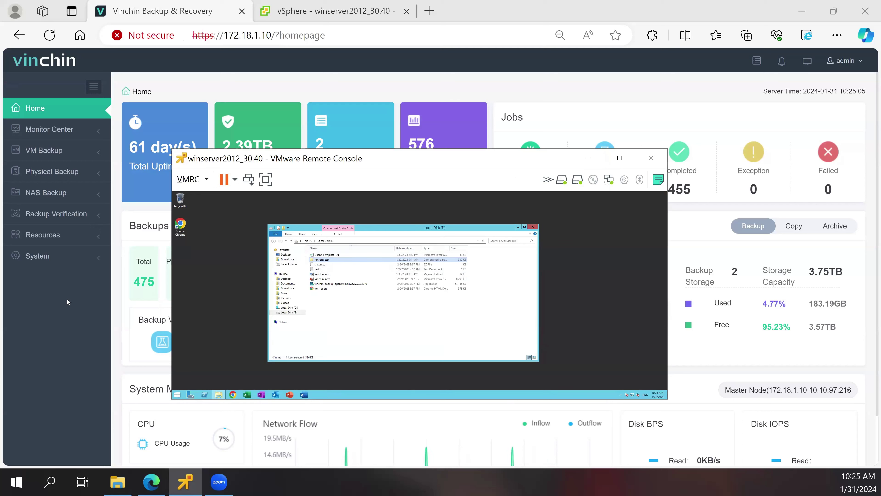
# - Go to Resources > Virtual Infrastructure > Virtual Platform in the Vinchin dashboard
pyautogui.click(56, 307)
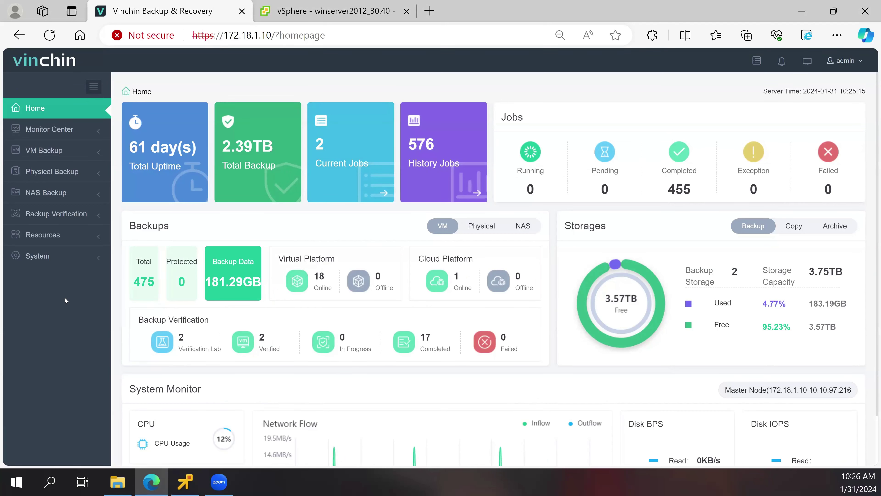
pyautogui.click(56, 244)
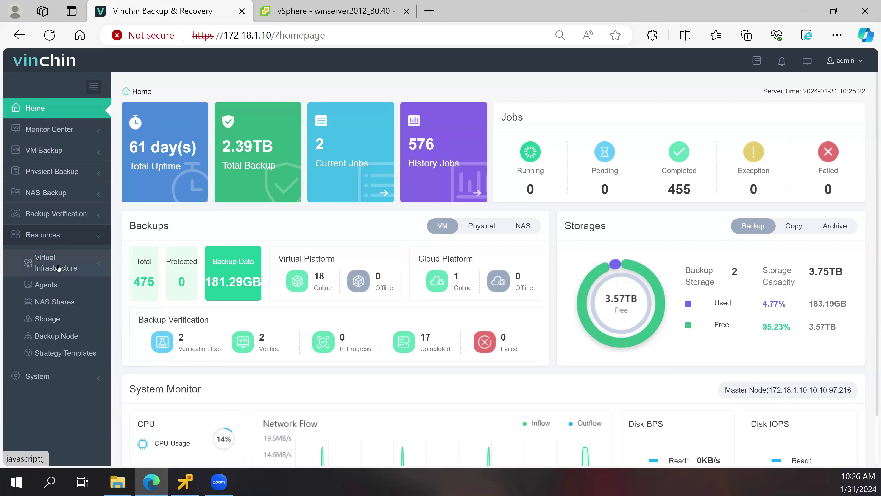
pyautogui.click(58, 268)
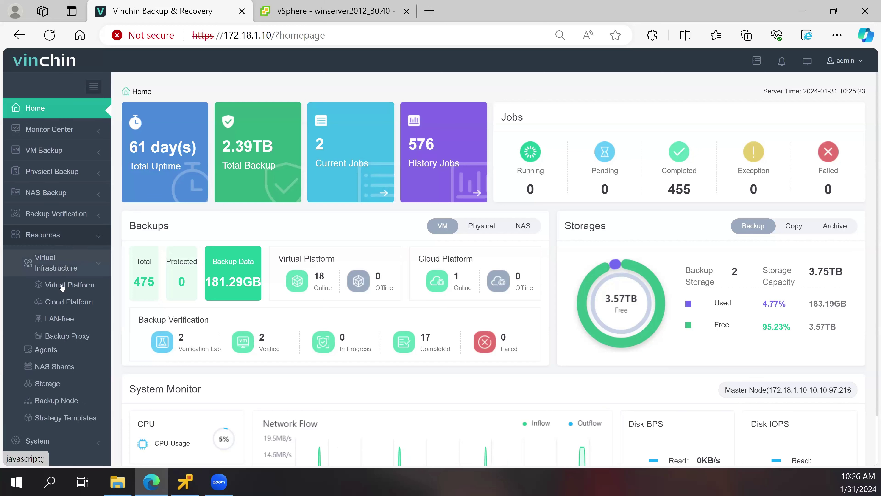
pyautogui.click(196, 273)
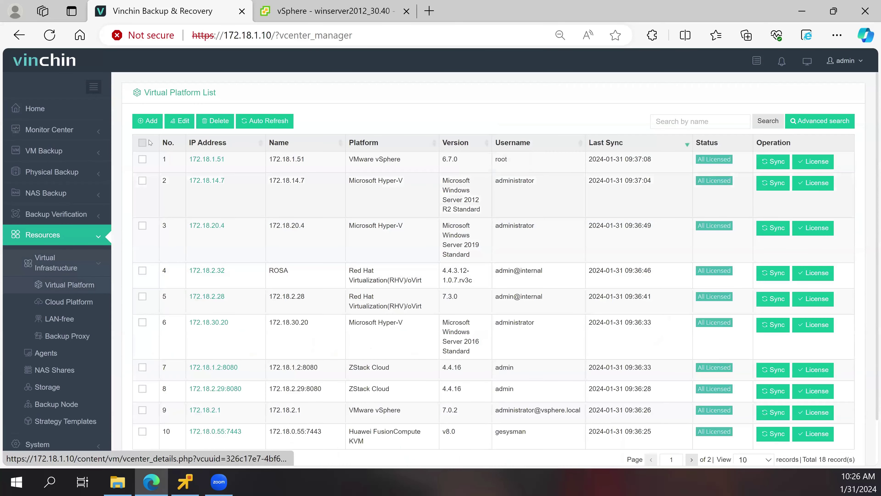
# - Start adding a VMware vSphere platform, then cancel back to the platform list
pyautogui.click(152, 121)
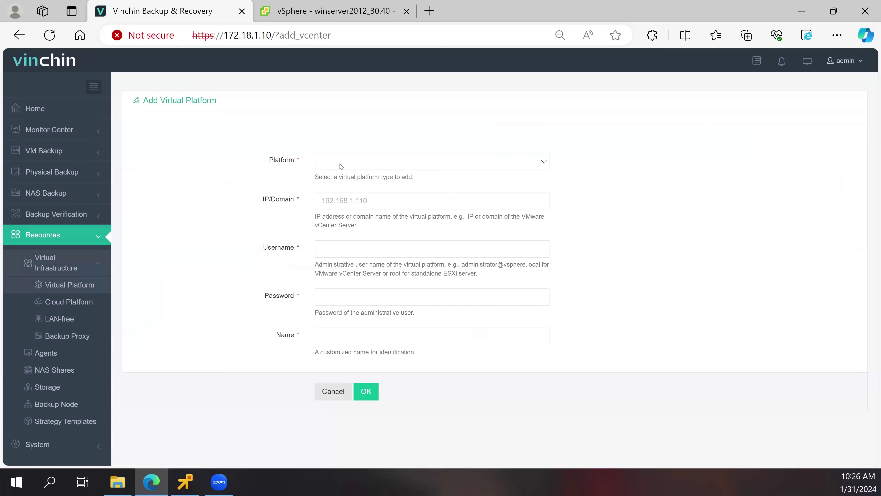
pyautogui.click(341, 166)
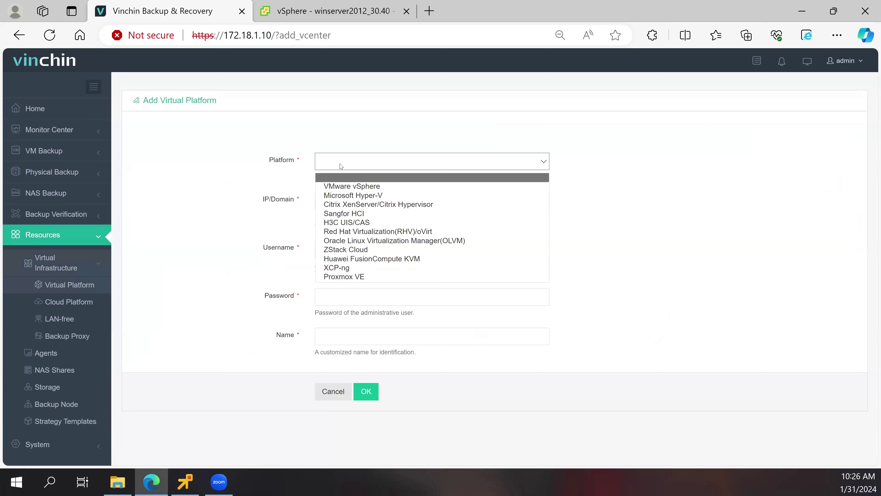
pyautogui.click(332, 187)
pyautogui.click(339, 201)
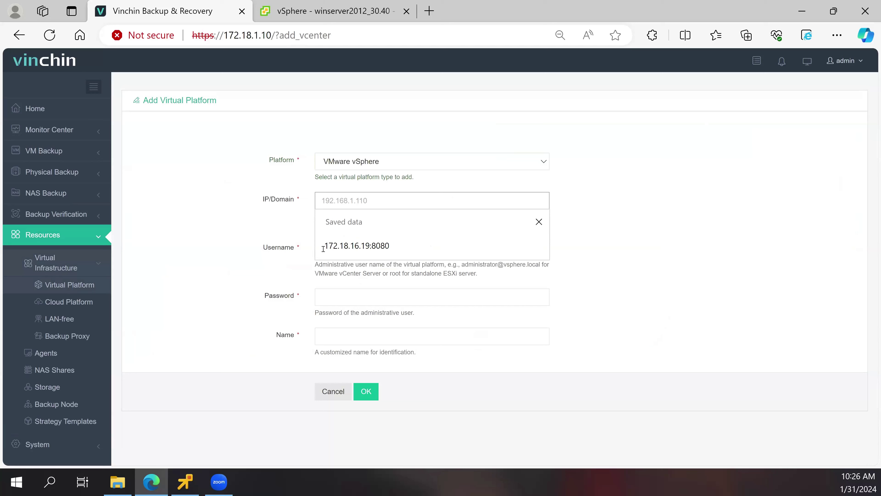
pyautogui.press('Escape')
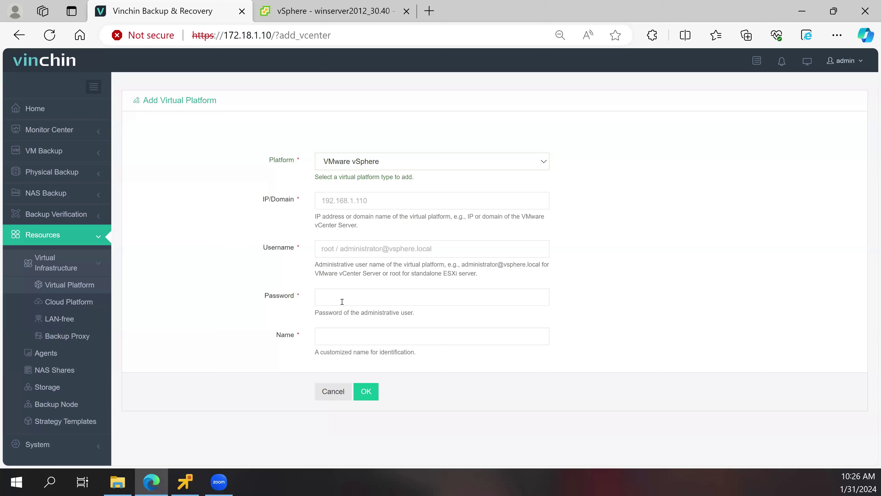
pyautogui.click(329, 394)
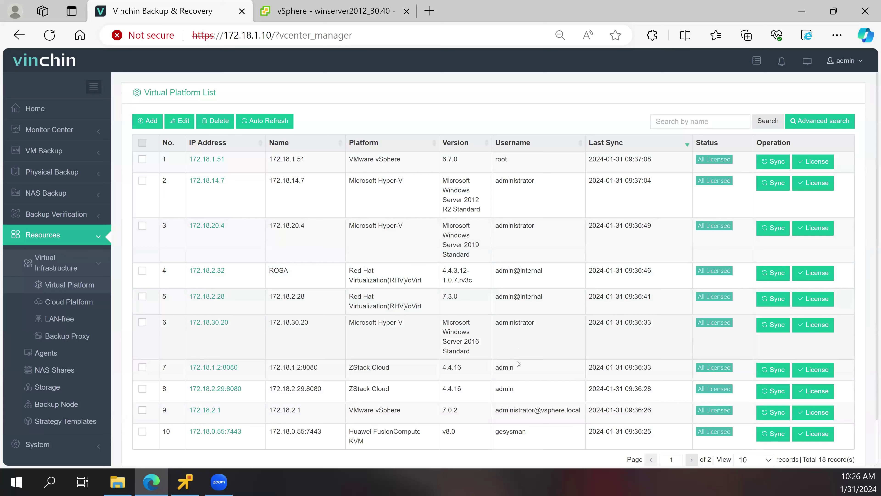
# - License hosts 172.18.1.101–104 of vSphere platform 172.18.2.1, then close the licensing dialog
pyautogui.scroll(-2, 519, 364)
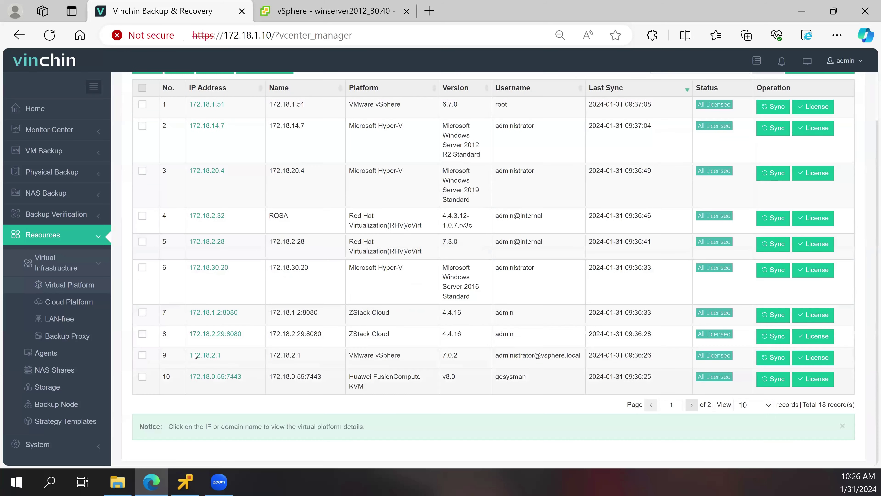
pyautogui.click(143, 355)
pyautogui.scroll(2, 167, 302)
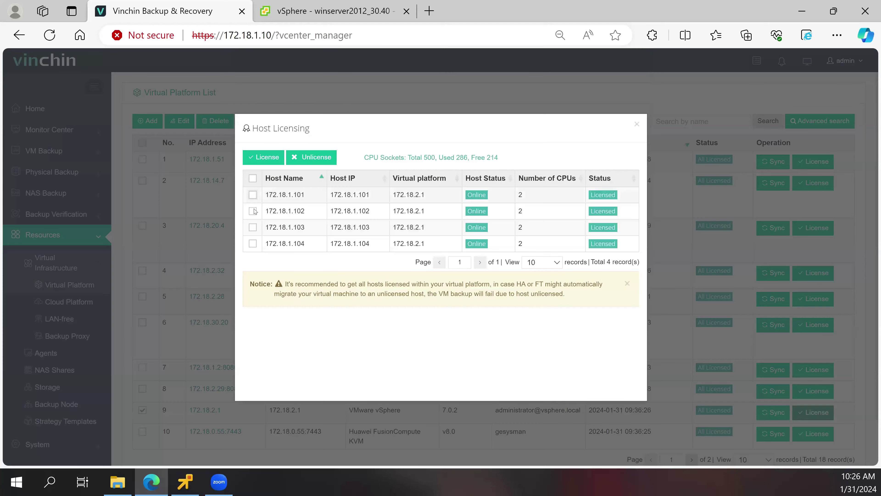
pyautogui.click(253, 194)
pyautogui.click(253, 211)
pyautogui.click(253, 227)
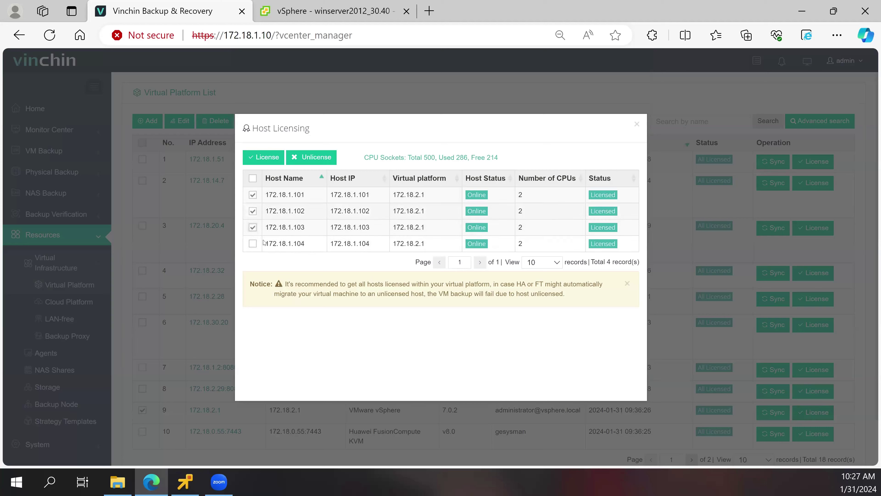
pyautogui.click(252, 243)
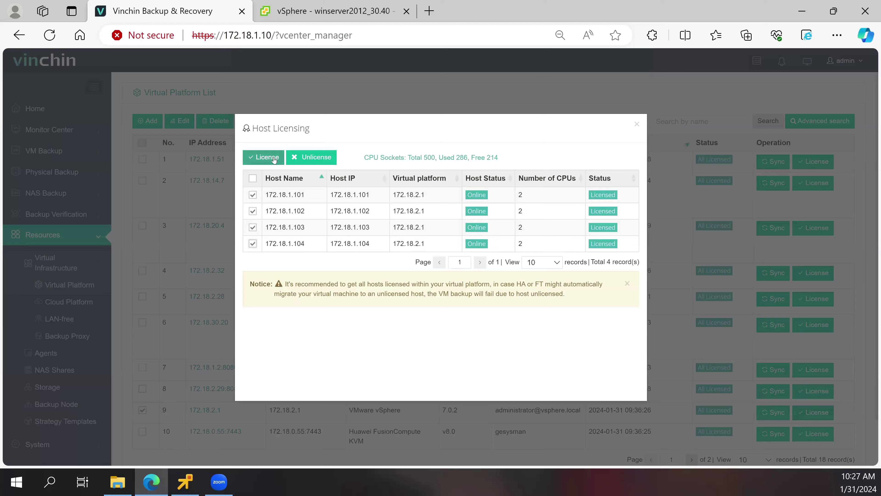
pyautogui.click(274, 159)
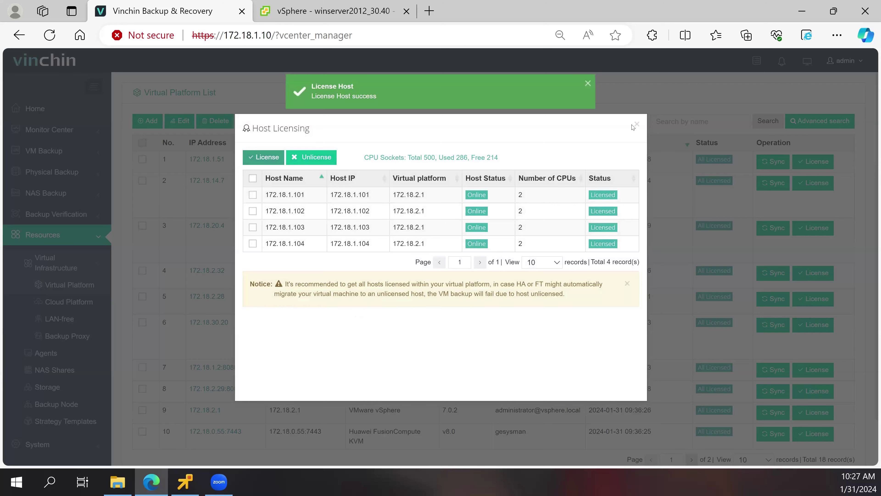
pyautogui.click(188, 347)
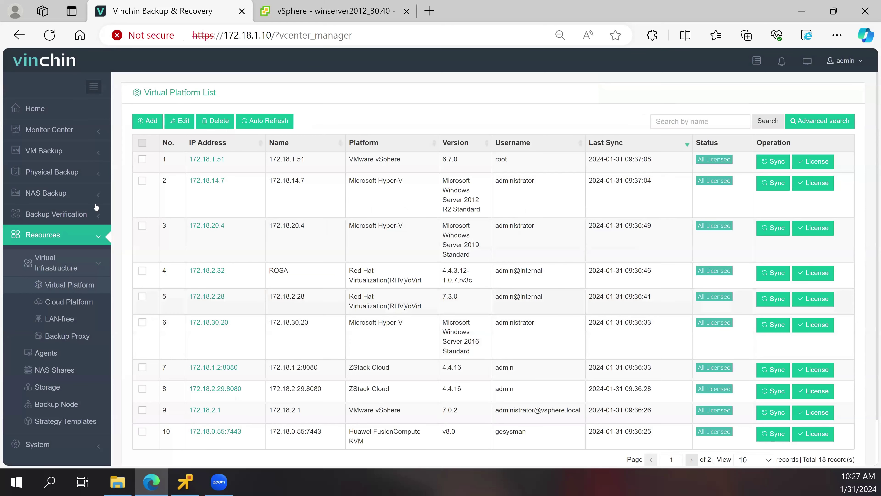
# - Start a new VM backup job and search the 172.18.2.1 host tree for 30.40
pyautogui.click(60, 153)
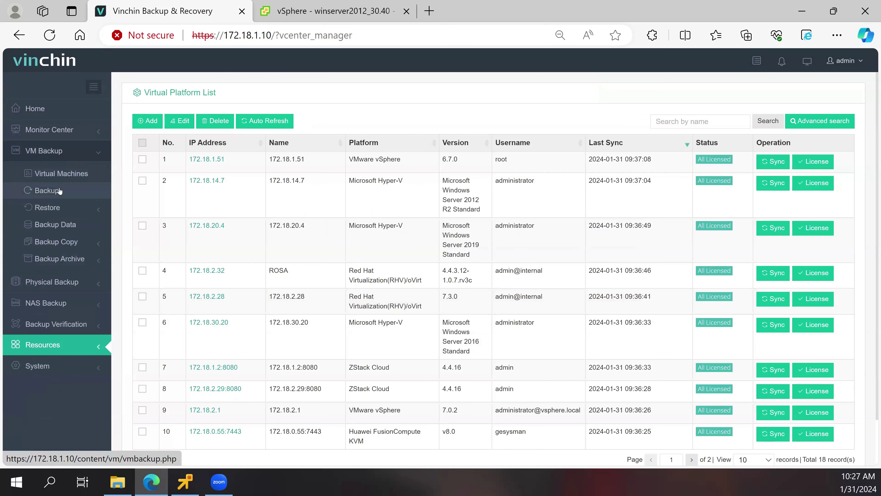
pyautogui.click(49, 190)
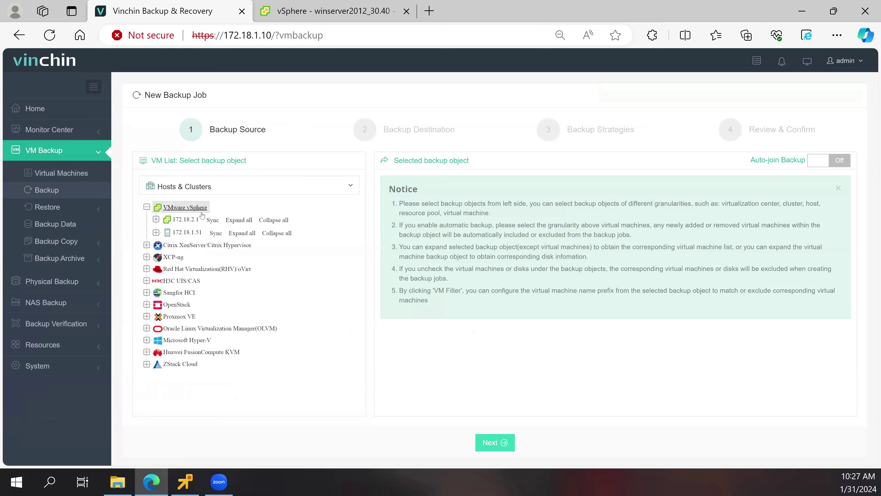
pyautogui.click(233, 221)
pyautogui.click(215, 213)
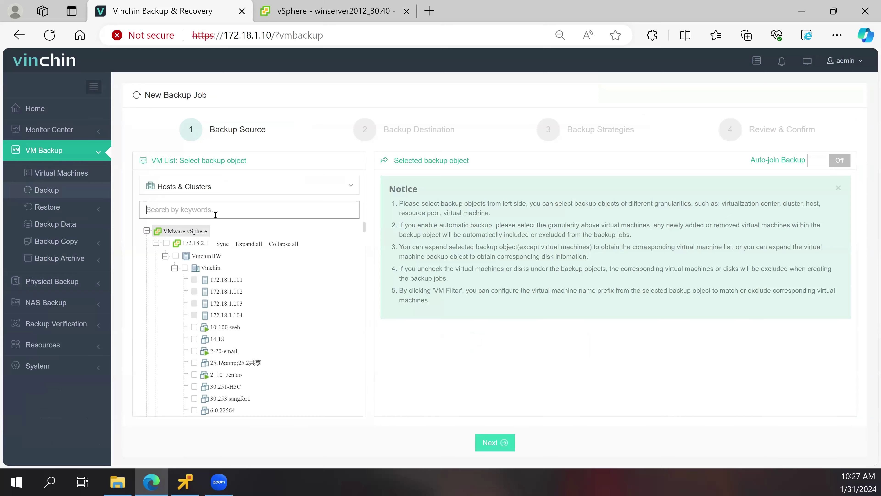
pyautogui.write('30.40')
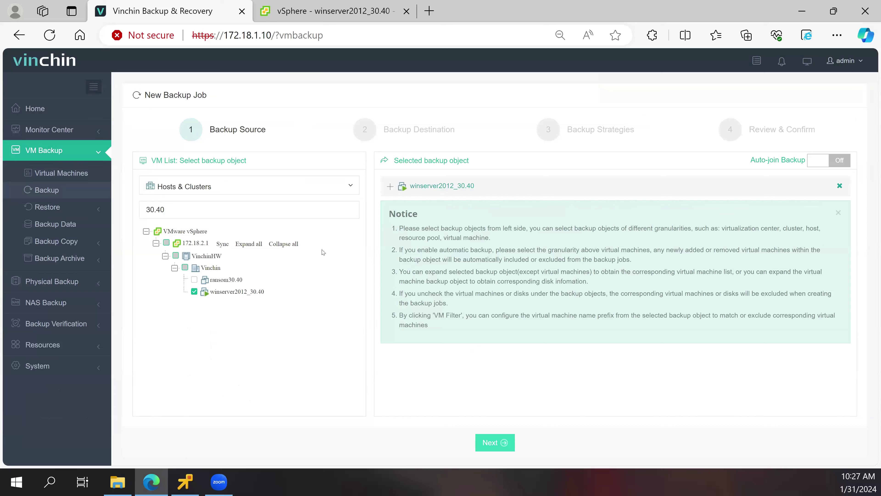
# - Keep both disks of winserver2012_30.40 selected, including Jack_1.vmdk, and continue to Backup Destination
pyautogui.click(391, 186)
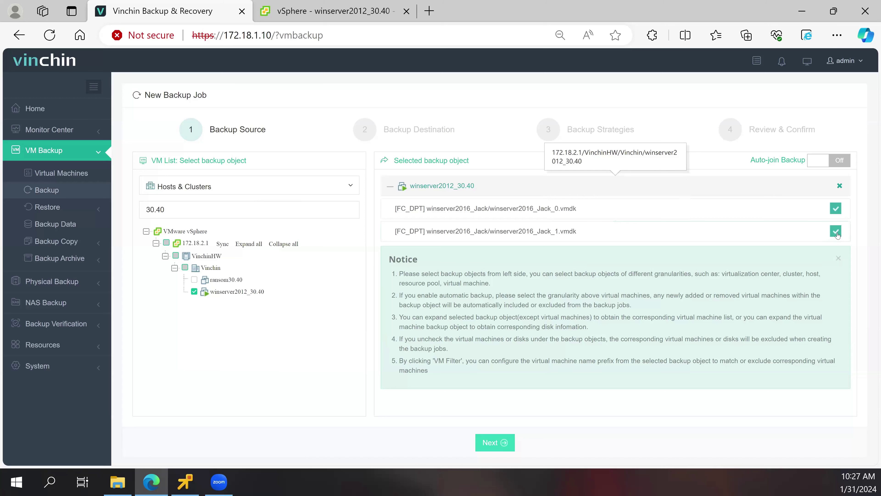
pyautogui.click(836, 231)
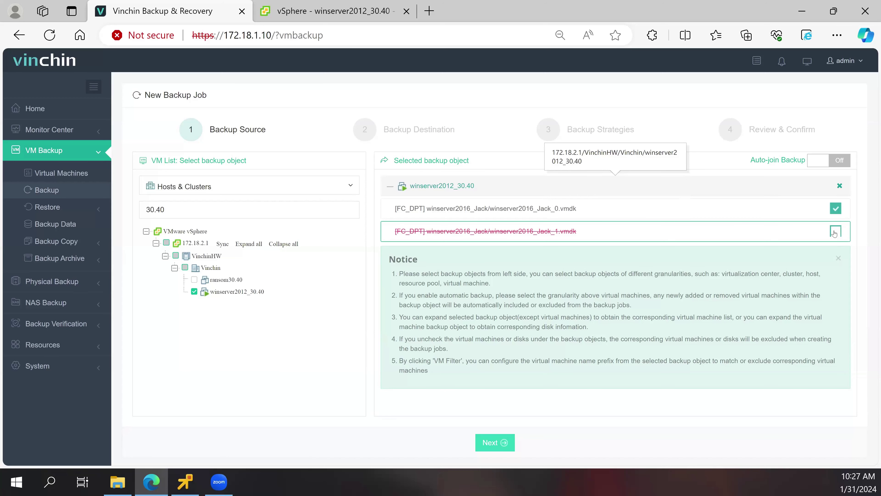
pyautogui.click(835, 232)
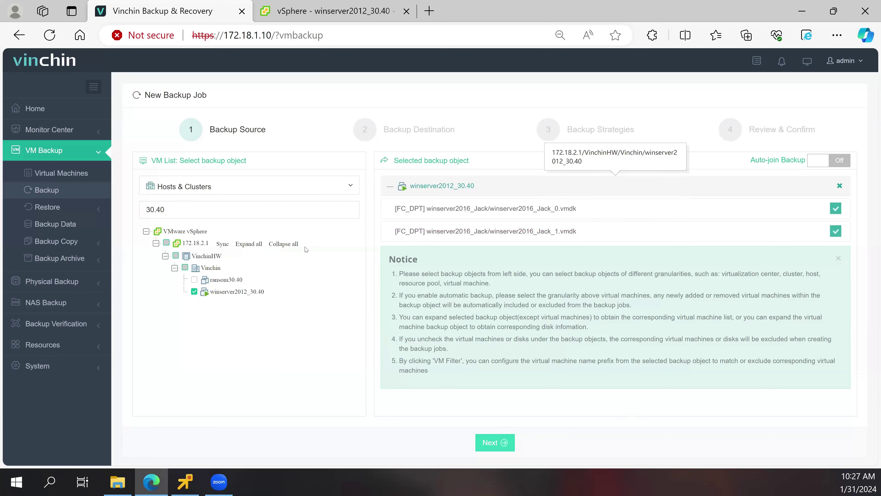
pyautogui.click(505, 442)
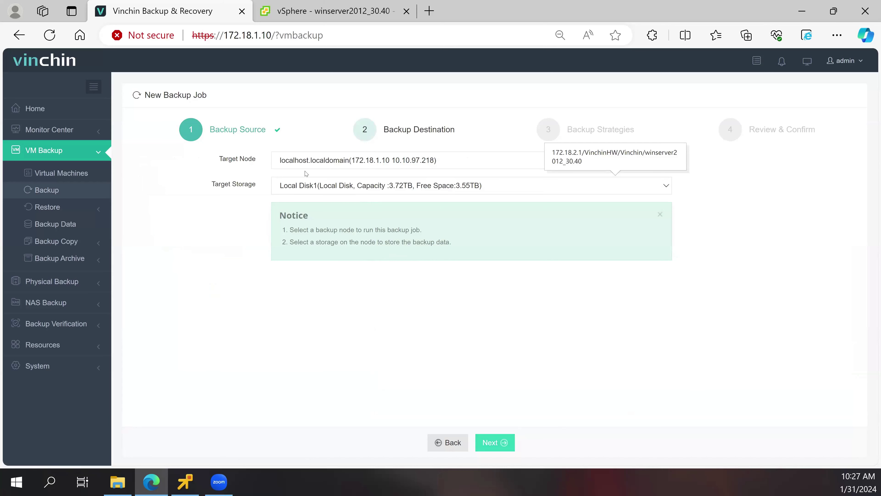
# - Keep localhost.localdomain as target node and Local Disk1 as target storage
pyautogui.click(320, 163)
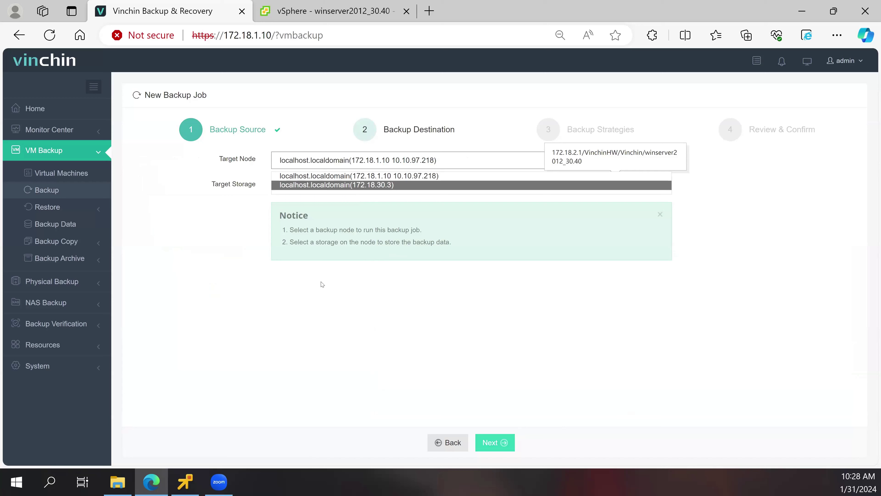
pyautogui.click(329, 199)
pyautogui.click(339, 188)
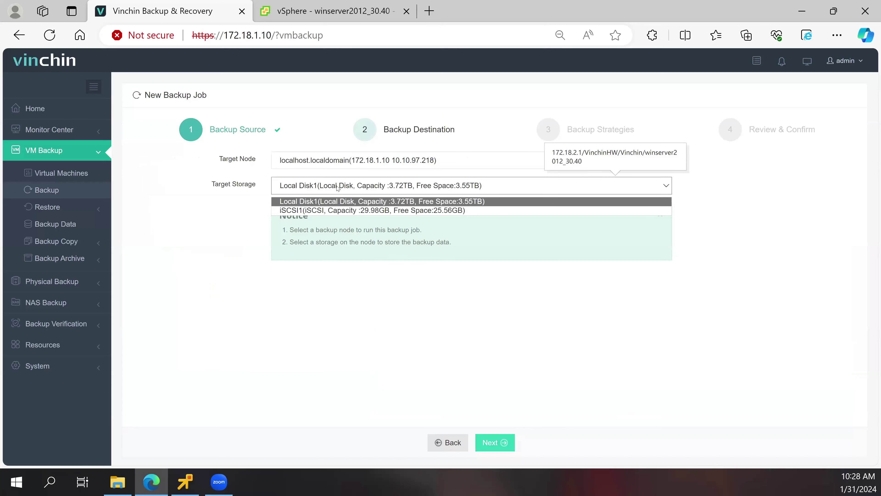
pyautogui.click(329, 201)
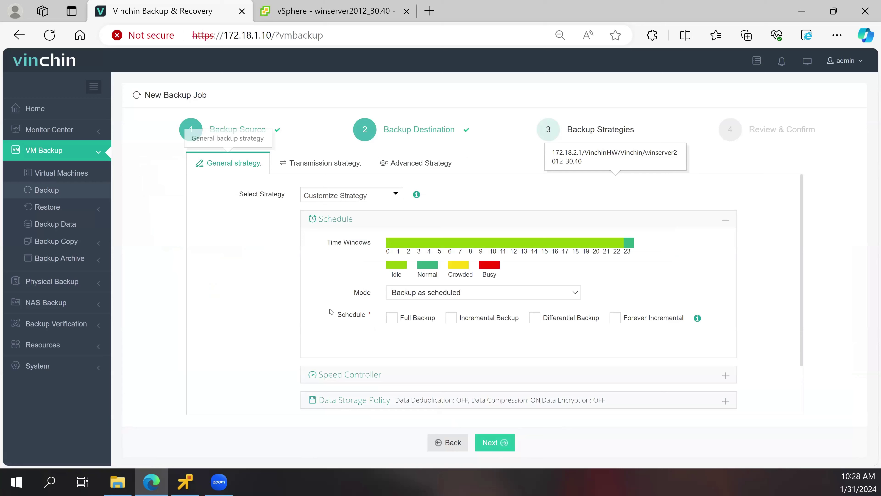
# - Switch Mode to Once-off Backup and back to Backup as scheduled
pyautogui.click(402, 294)
pyautogui.click(408, 315)
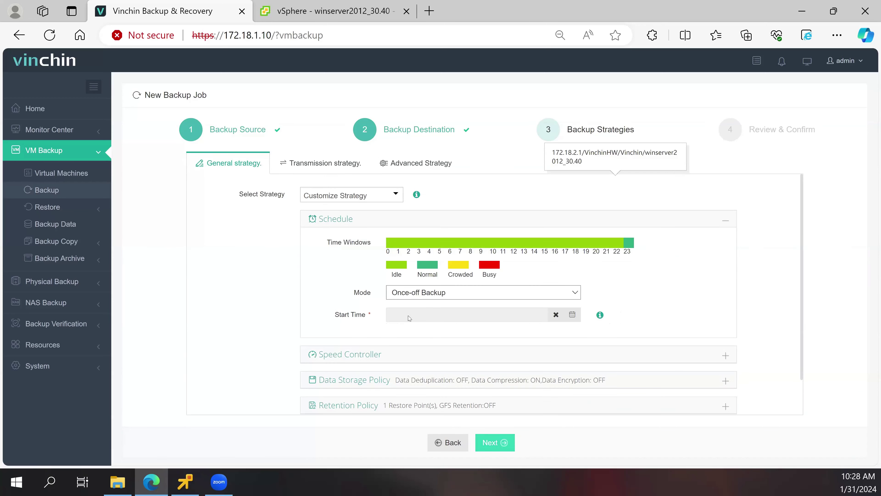
pyautogui.click(412, 296)
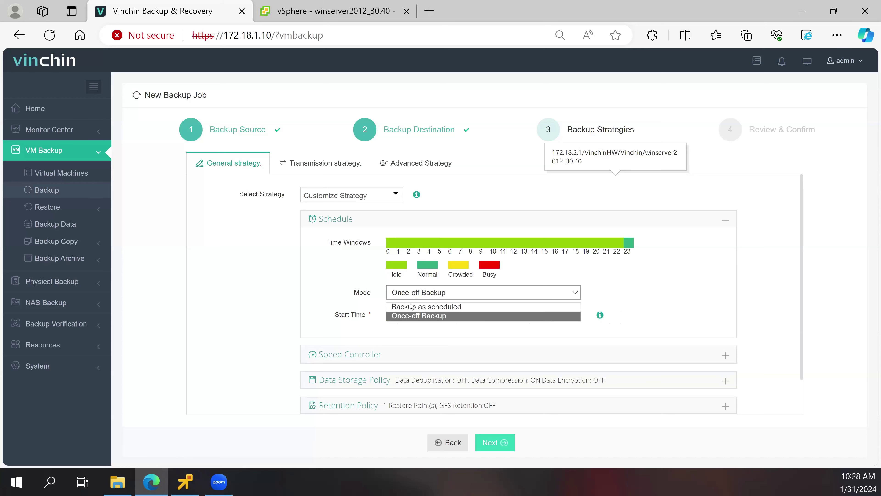
pyautogui.click(399, 306)
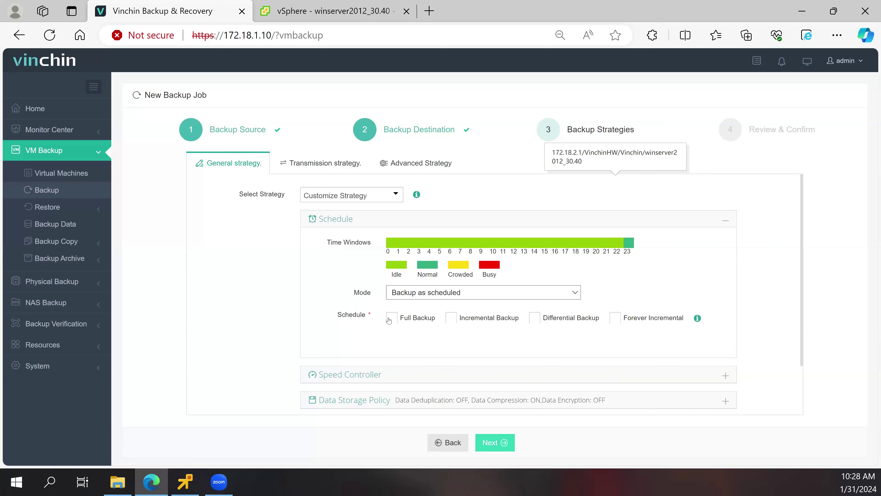
# - Enable both Full Backup and Incremental Backup in the schedule
pyautogui.click(431, 321)
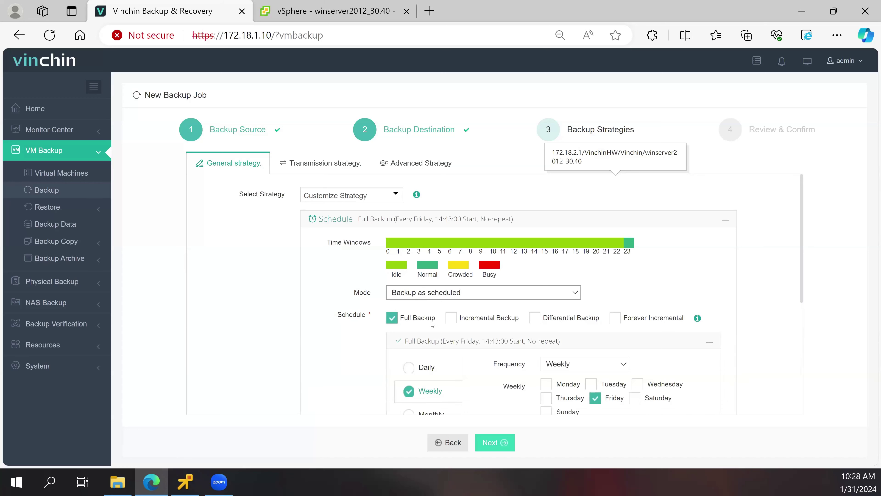
pyautogui.click(451, 317)
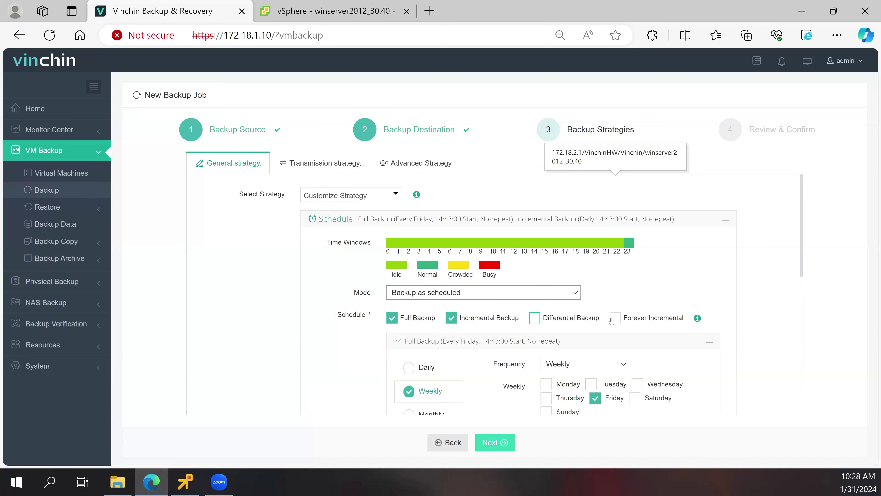
pyautogui.scroll(-1, 451, 289)
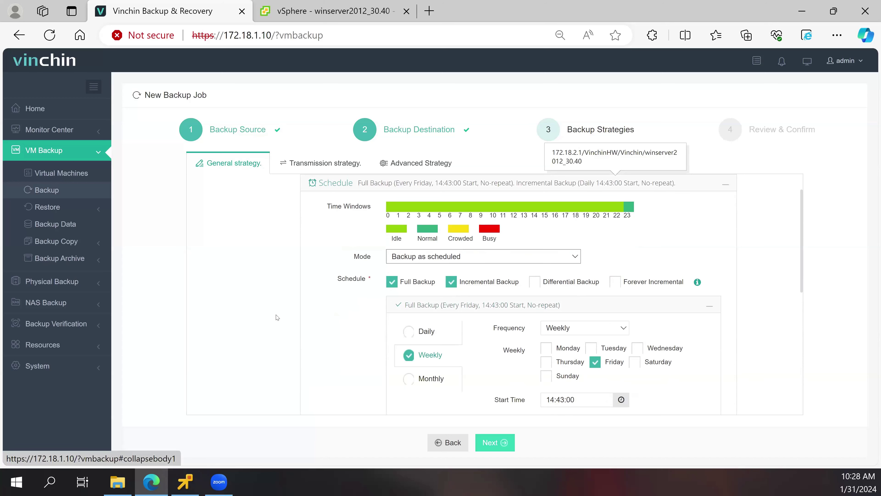
pyautogui.scroll(-2, 277, 318)
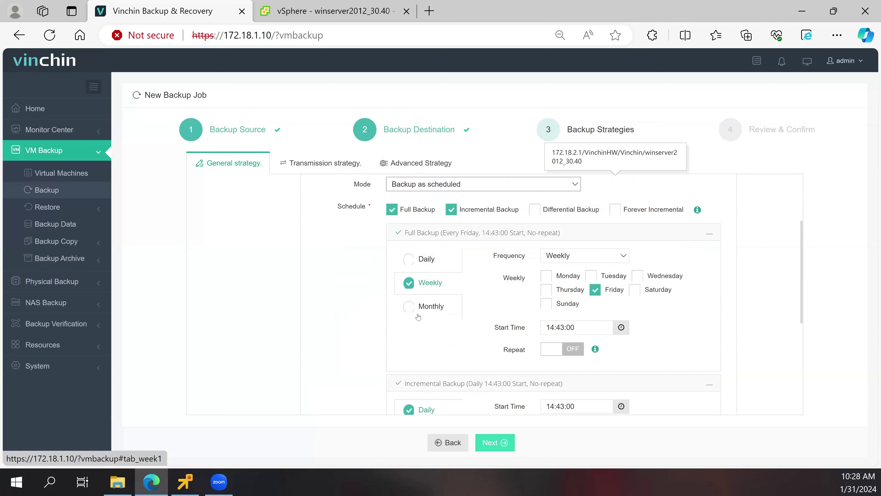
# - Keep full backups Weekly, add Thursday, and leave incremental Repeat off
pyautogui.click(572, 259)
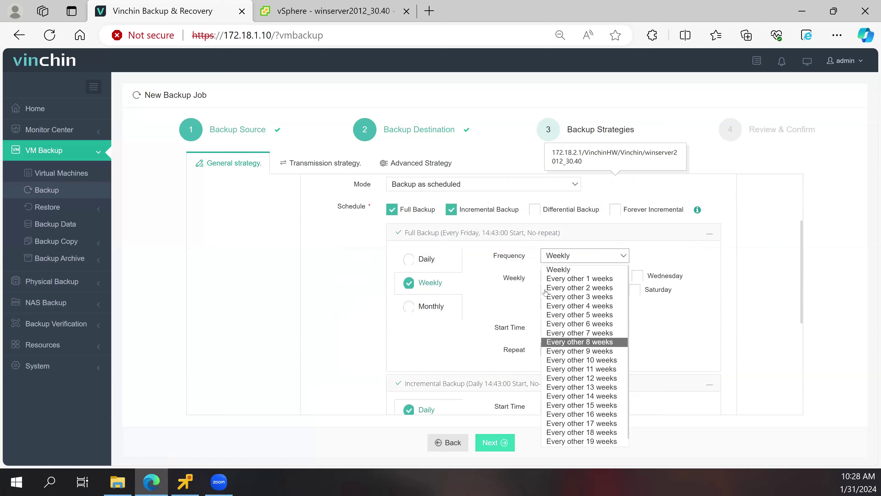
pyautogui.press('Escape')
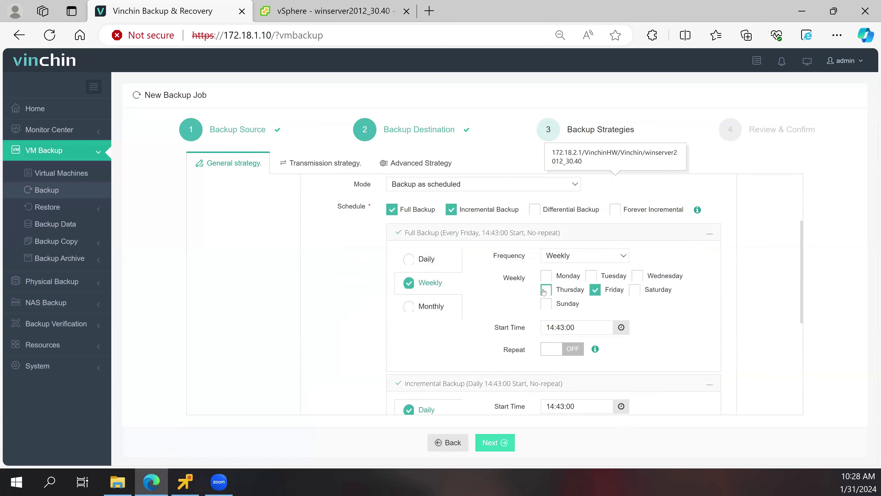
pyautogui.click(544, 291)
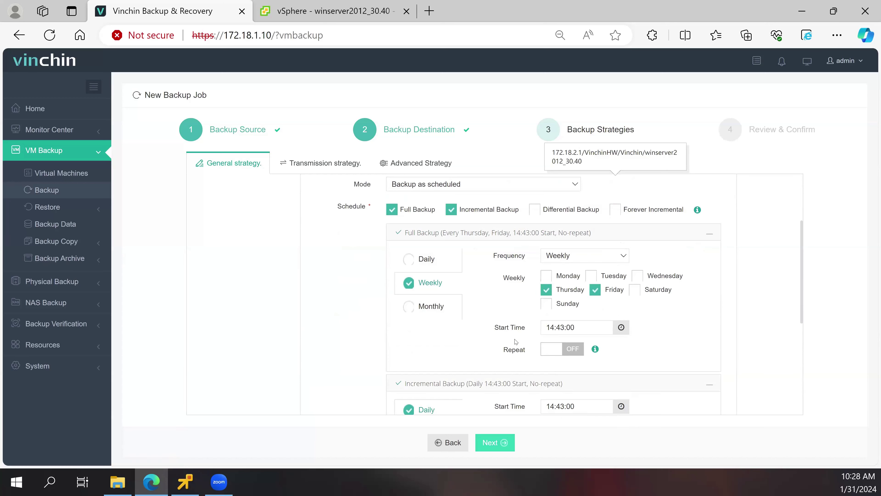
pyautogui.scroll(-2, 413, 334)
pyautogui.scroll(-1, 408, 304)
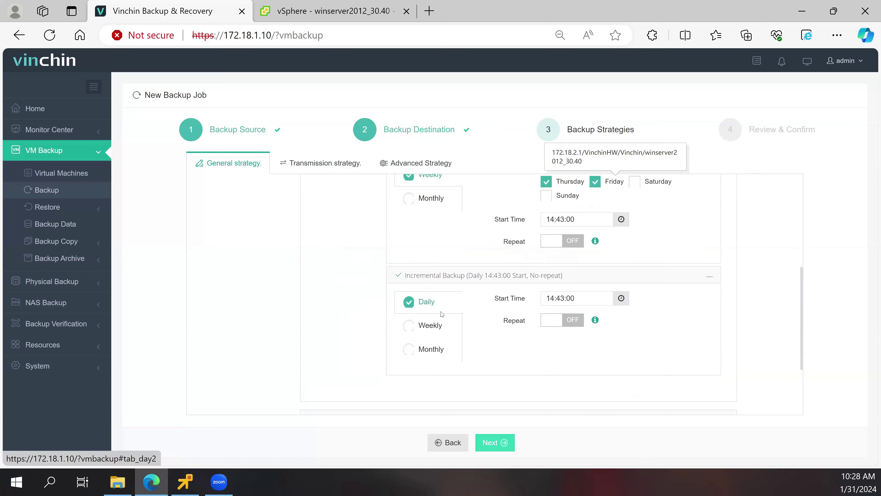
pyautogui.click(572, 319)
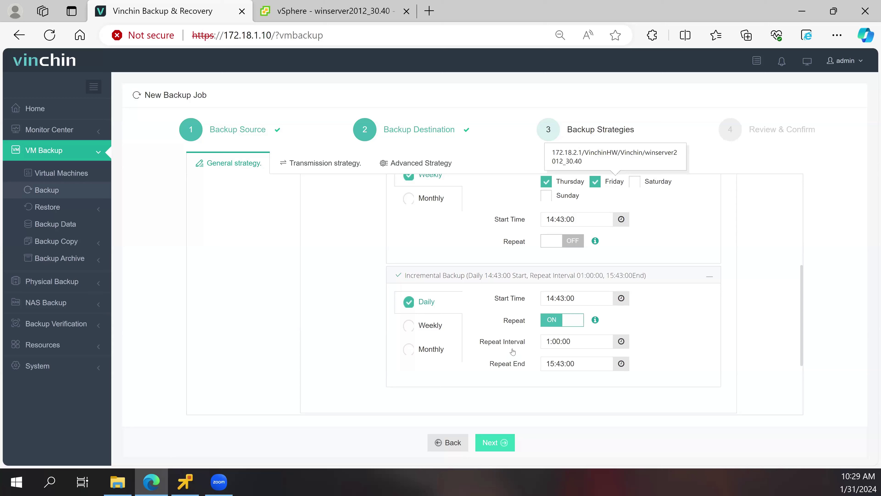
pyautogui.click(547, 320)
pyautogui.scroll(-3, 246, 305)
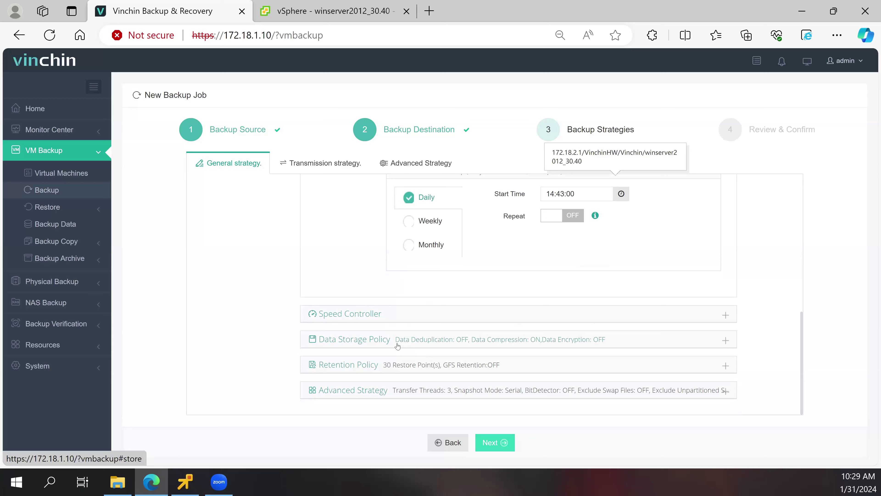
# - Turn Data Deduplication on, try custom-password encryption, then switch Data Encryption off
pyautogui.click(410, 343)
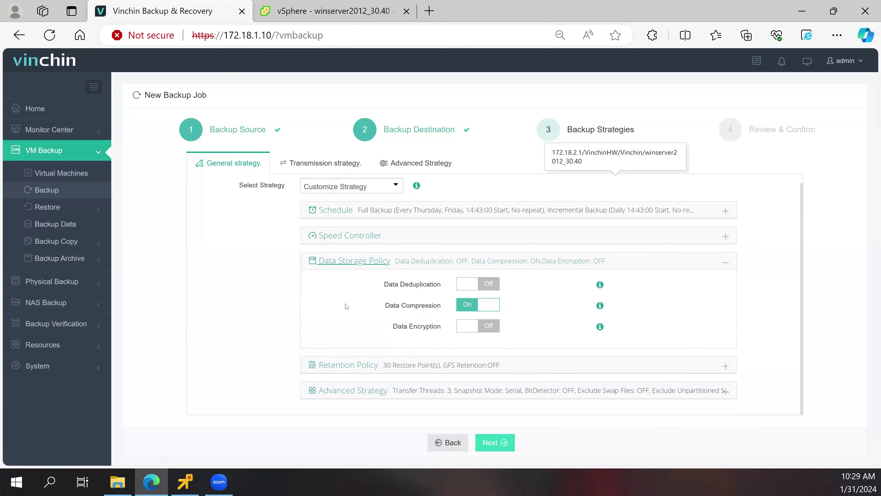
pyautogui.click(479, 282)
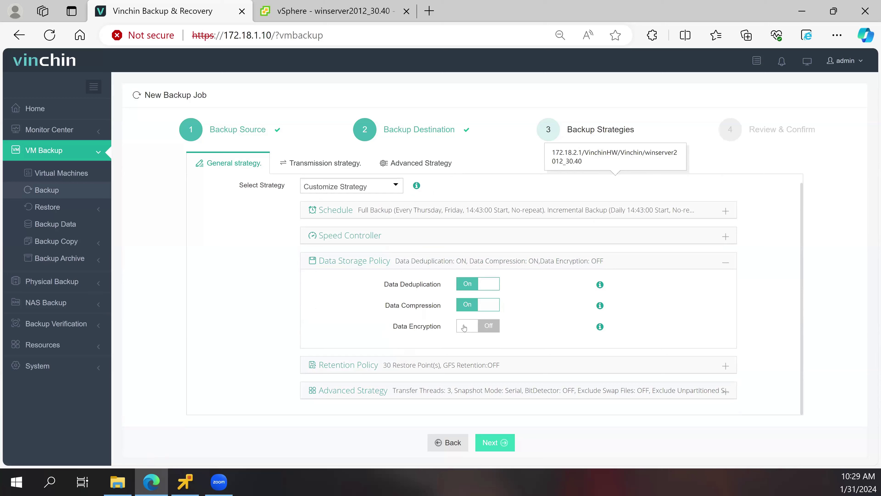
pyautogui.click(464, 326)
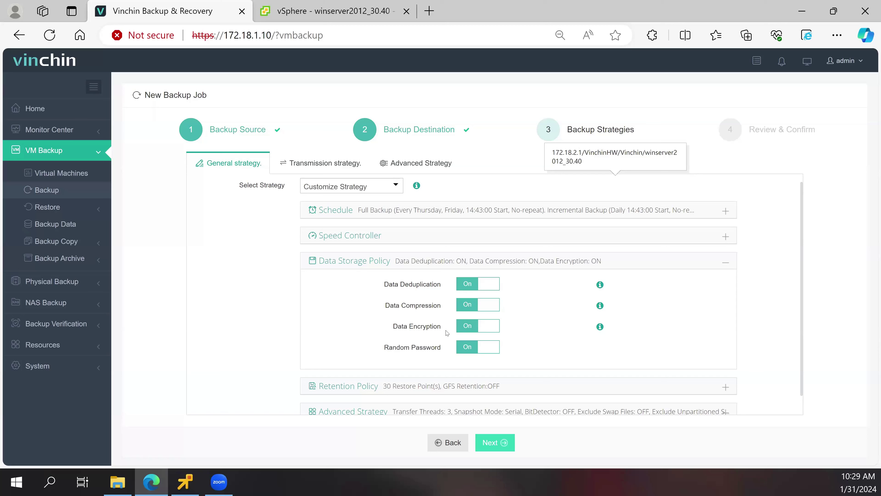
pyautogui.click(465, 347)
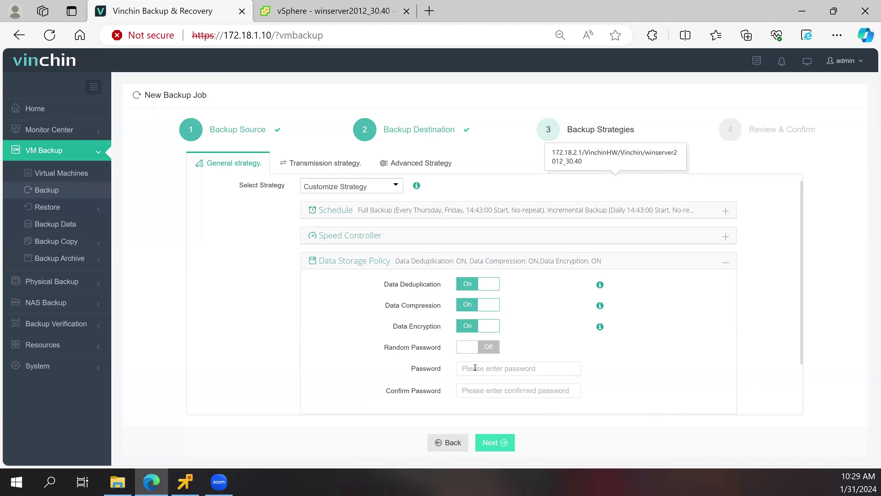
pyautogui.click(473, 390)
pyautogui.scroll(-1, 454, 295)
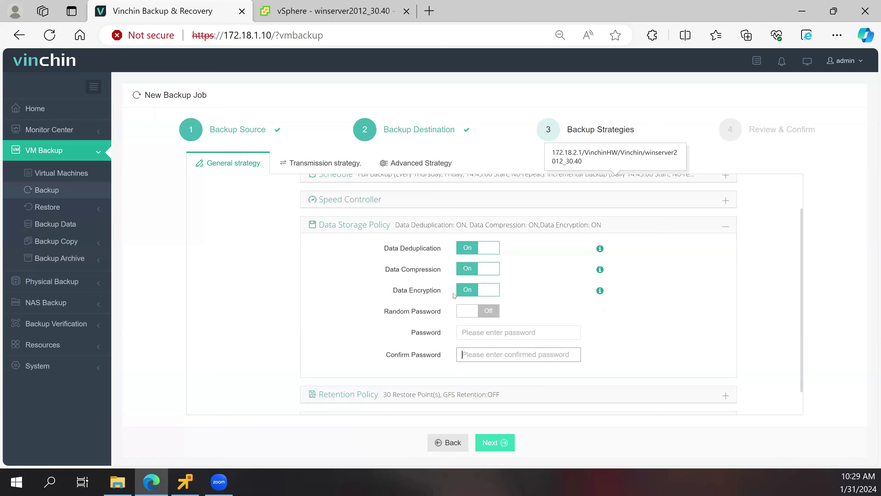
pyautogui.click(435, 297)
pyautogui.click(427, 369)
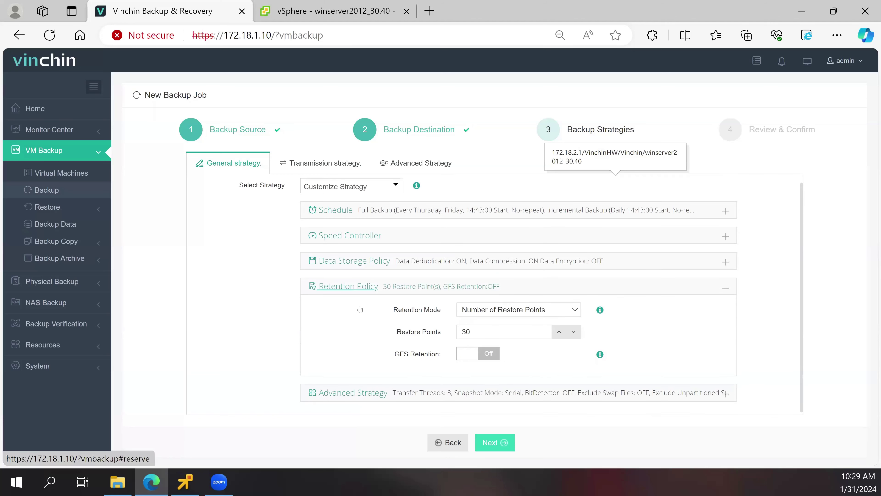
# - Keep retention by restore points and set the count to 10
pyautogui.click(480, 313)
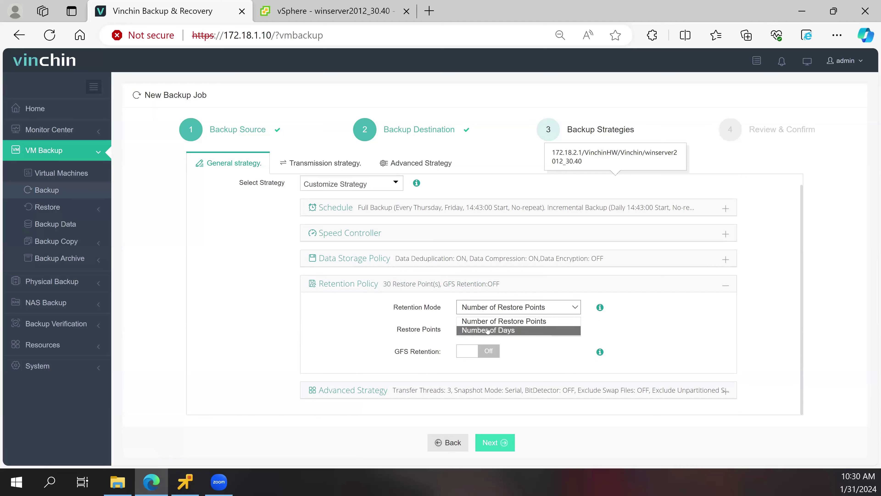
pyautogui.click(499, 336)
pyautogui.doubleClick(465, 328)
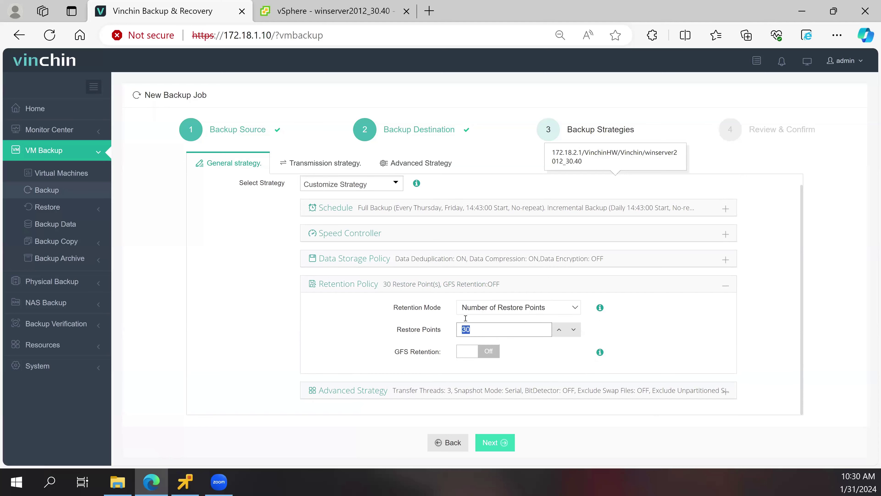
pyautogui.write('10')
# - Turn GFS Retention on and back off
pyautogui.click(485, 353)
pyautogui.scroll(-3, 484, 330)
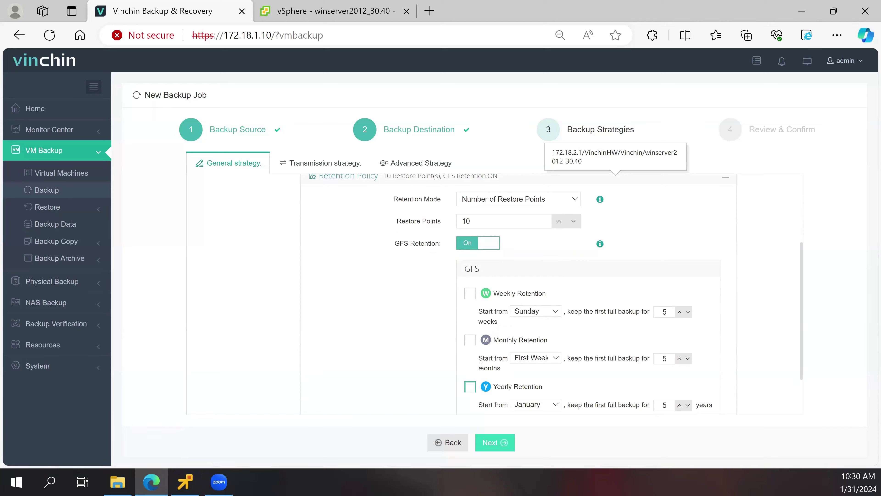
pyautogui.scroll(-1, 481, 366)
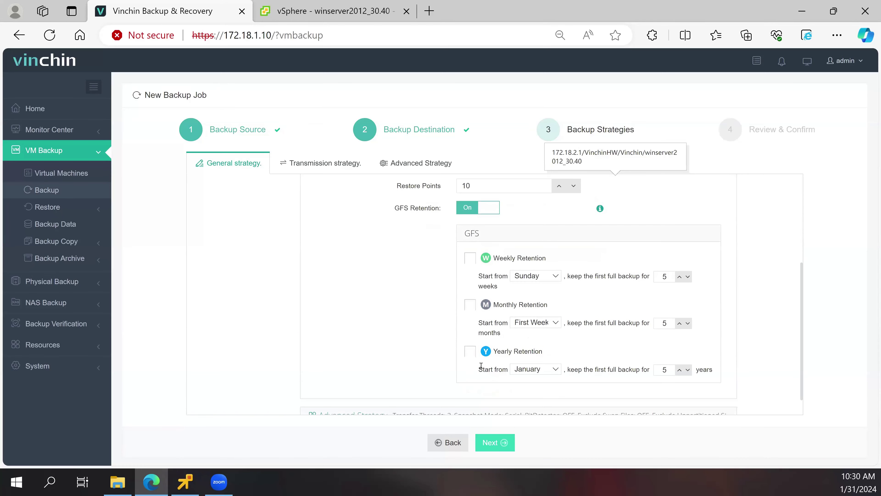
pyautogui.click(465, 207)
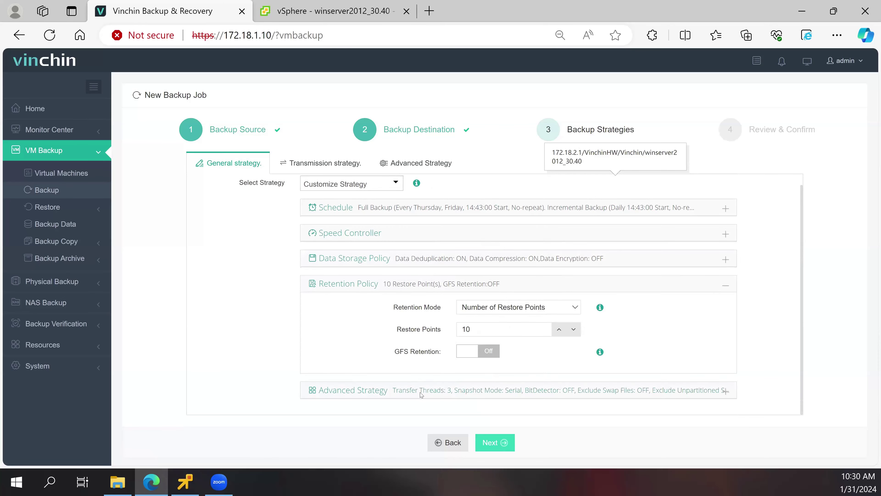
pyautogui.click(420, 392)
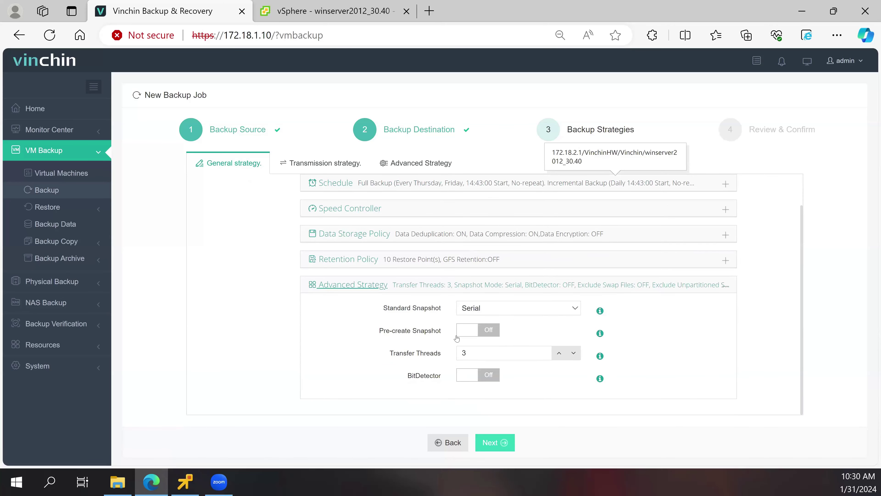
# - Keep Serial standard snapshots, set Transfer Threads to 5, and turn BitDetector on
pyautogui.click(468, 313)
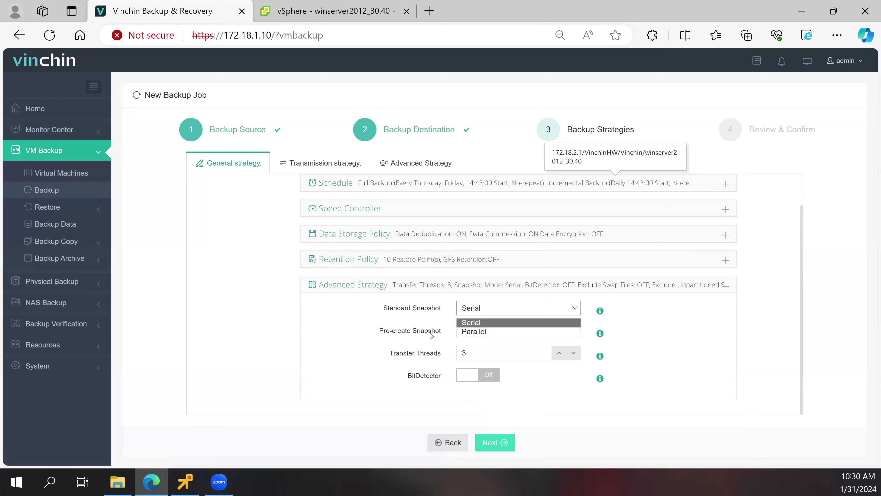
pyautogui.click(467, 333)
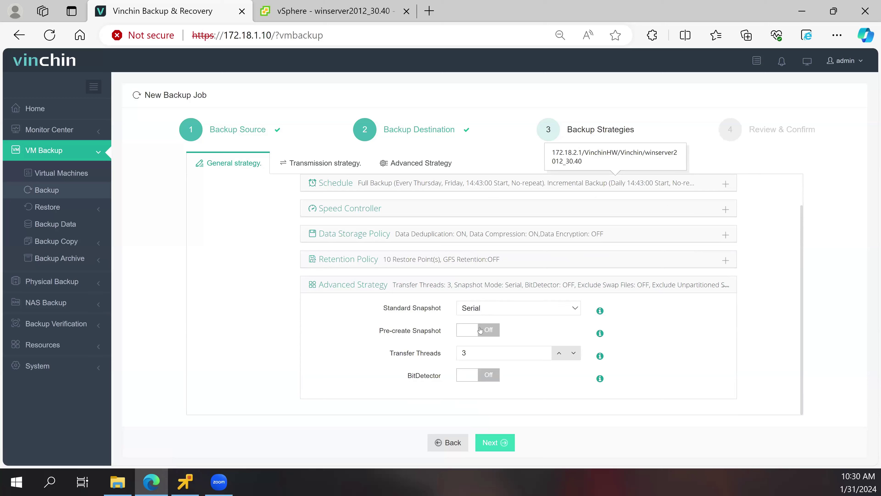
pyautogui.doubleClick(461, 359)
pyautogui.write('5')
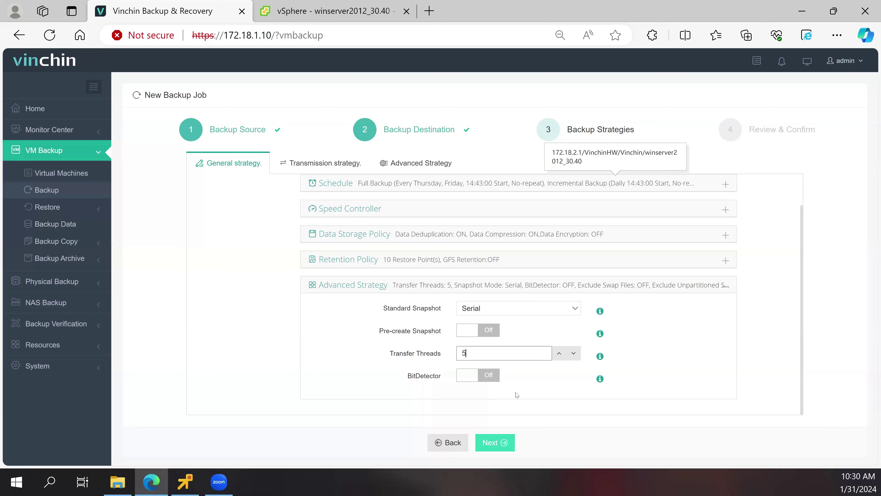
pyautogui.click(480, 375)
pyautogui.scroll(-1, 398, 340)
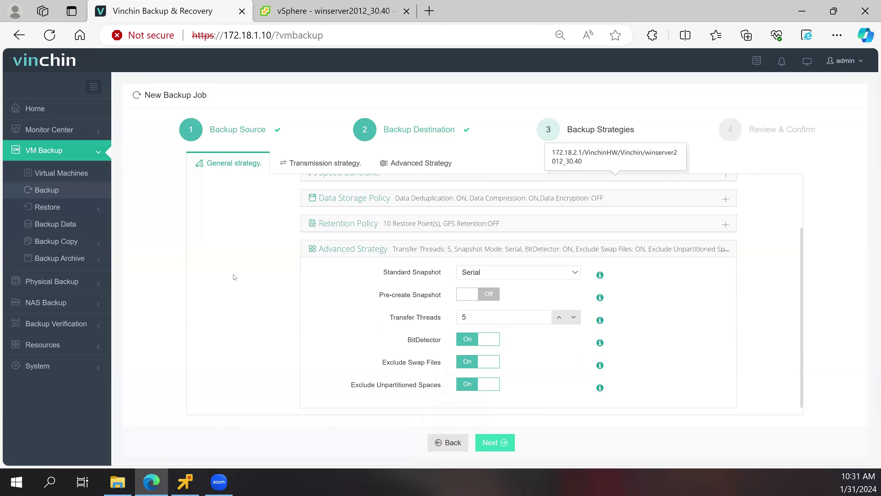
pyautogui.scroll(2, 266, 241)
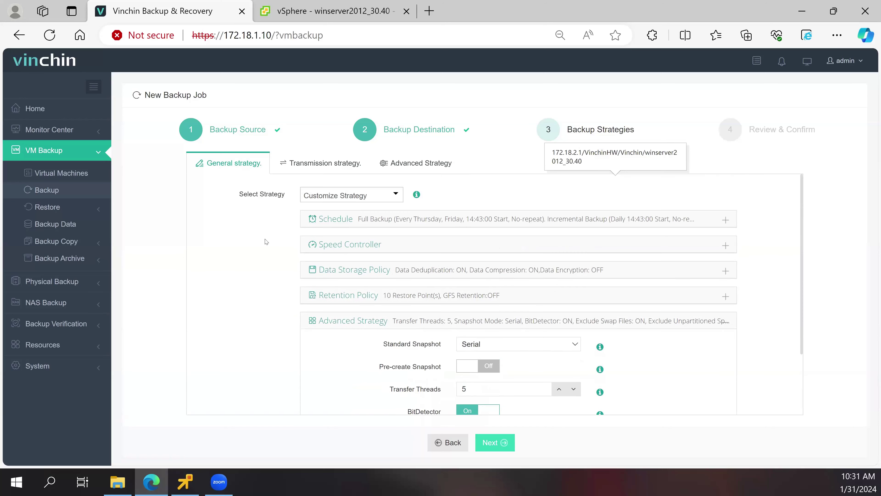
# - In Transmission strategy, keep HOTADD transfer and enable Backup Proxy 10.10.98.53
pyautogui.click(326, 164)
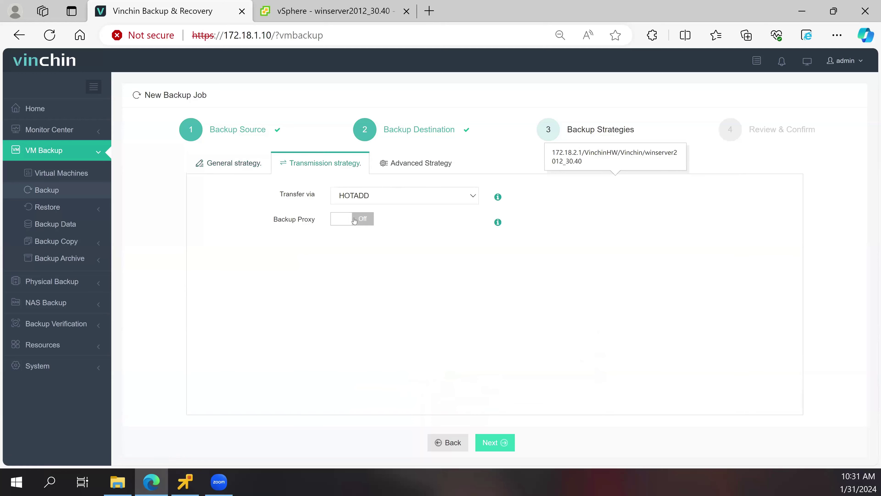
pyautogui.click(362, 197)
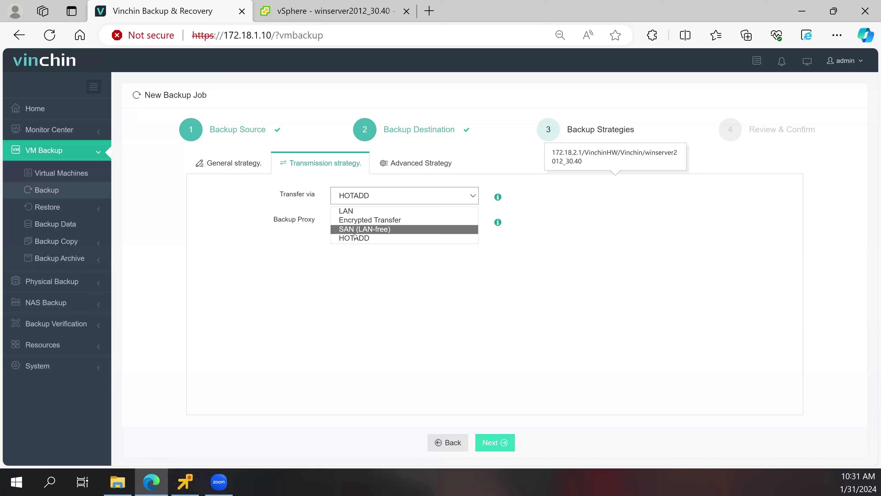
pyautogui.click(356, 238)
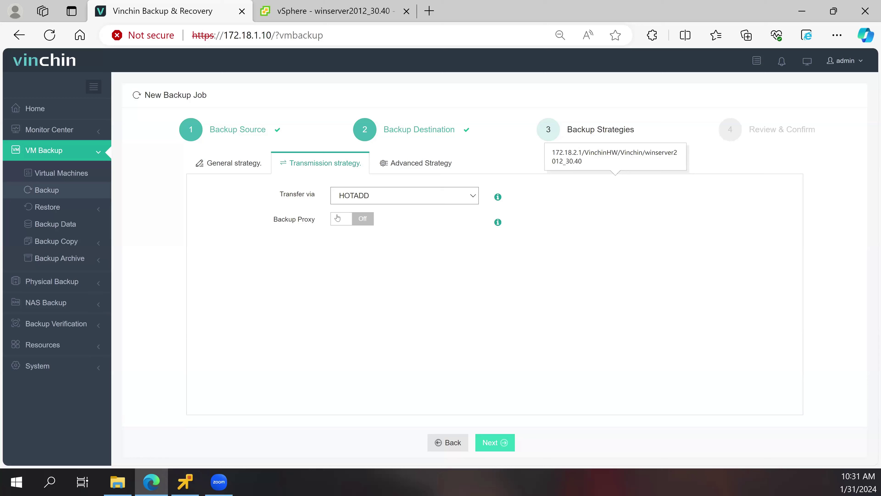
pyautogui.click(350, 224)
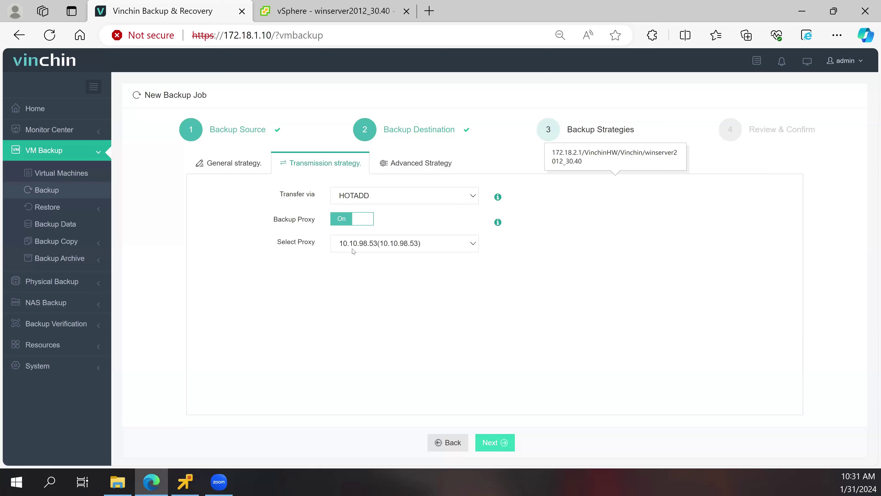
pyautogui.click(397, 164)
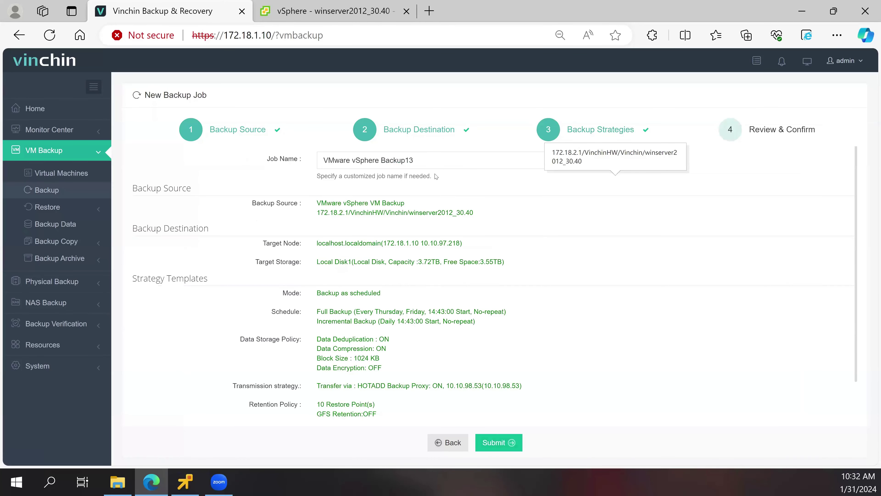
# - Change the job name's trailing 13 to 20240131, making VMware vSphere Backup20240131, and submit
pyautogui.click(414, 160)
pyautogui.moveTo(414, 160); pyautogui.dragTo(408, 164)
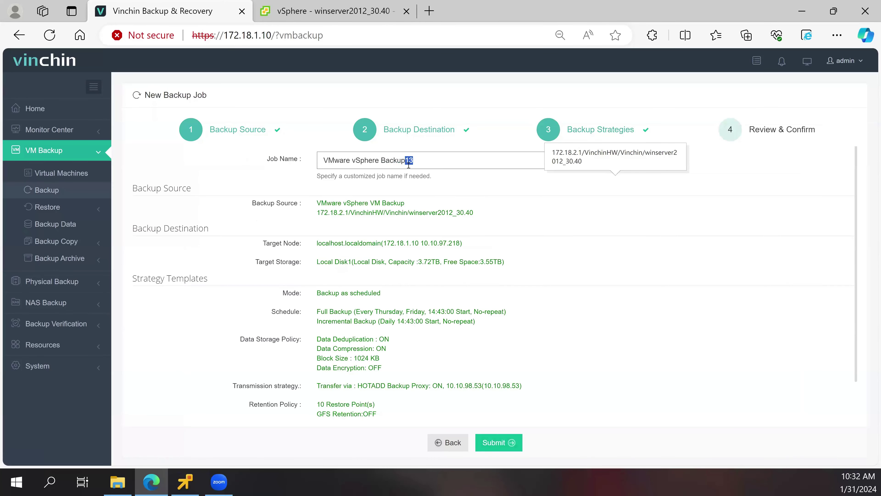
pyautogui.write('20240131')
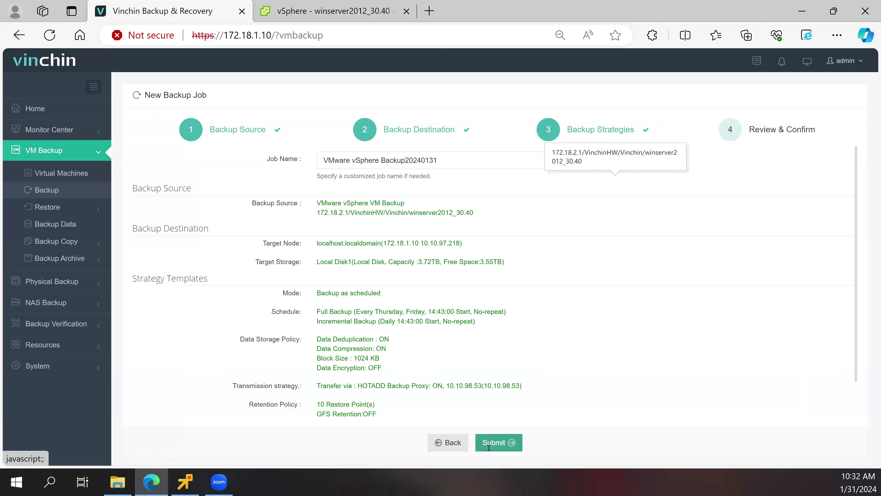
pyautogui.click(489, 446)
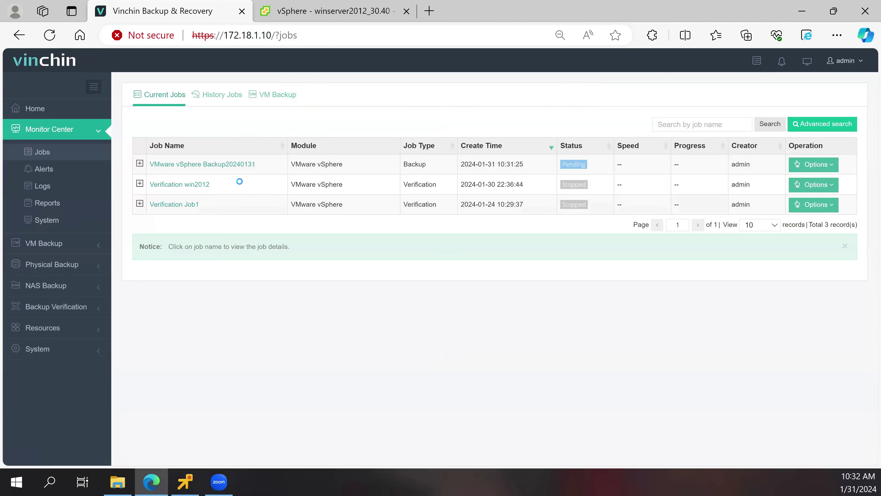
# - Start a full backup of the VMware vSphere Backup20240131 job from its Options menu
pyautogui.click(139, 163)
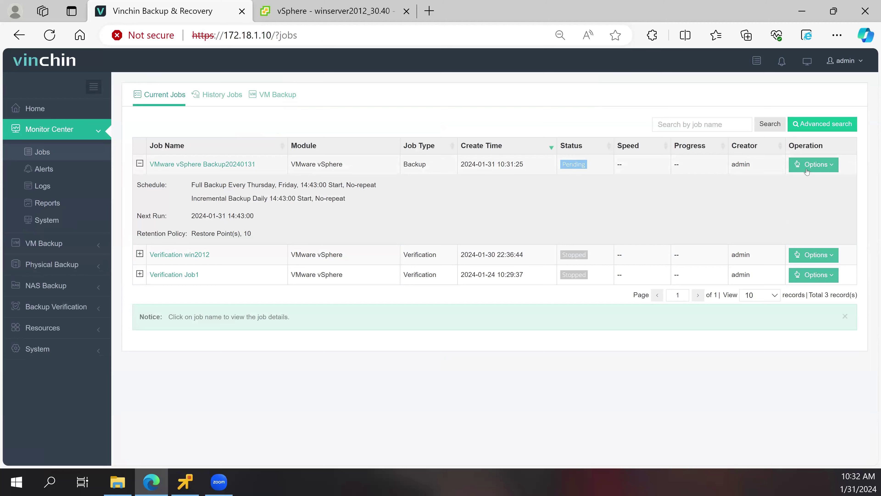
pyautogui.click(798, 166)
pyautogui.click(810, 201)
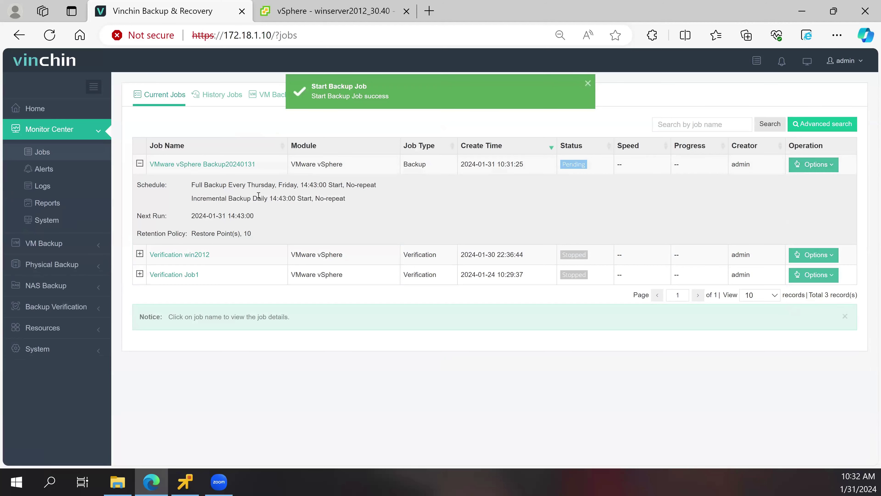
# - Review the running job's Storages, Strategy, Advanced, VM List and history details
pyautogui.click(185, 166)
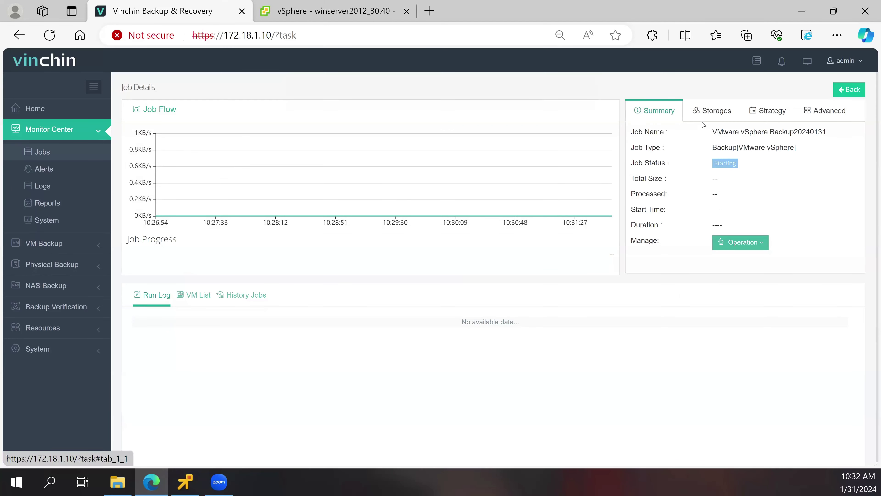
pyautogui.click(732, 121)
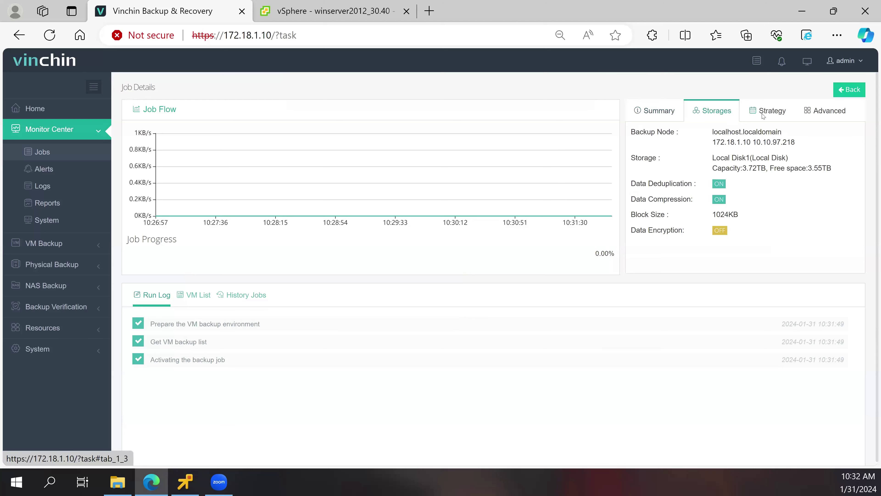
pyautogui.click(764, 115)
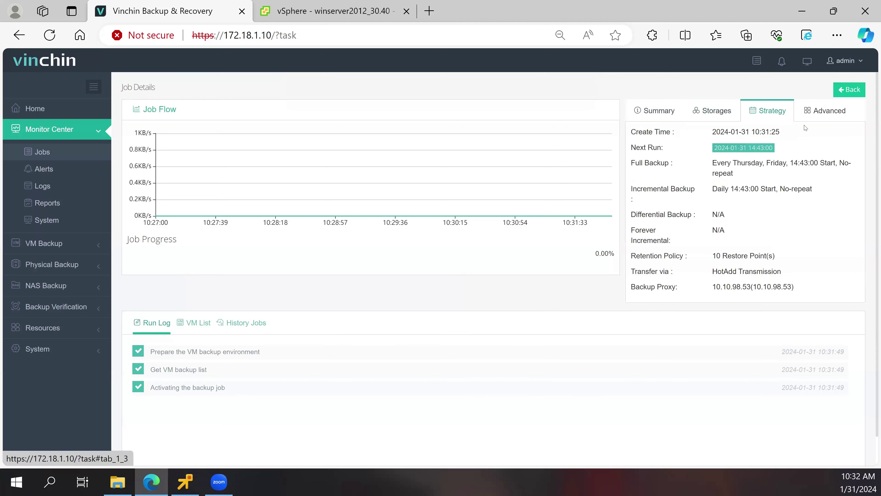
pyautogui.click(818, 121)
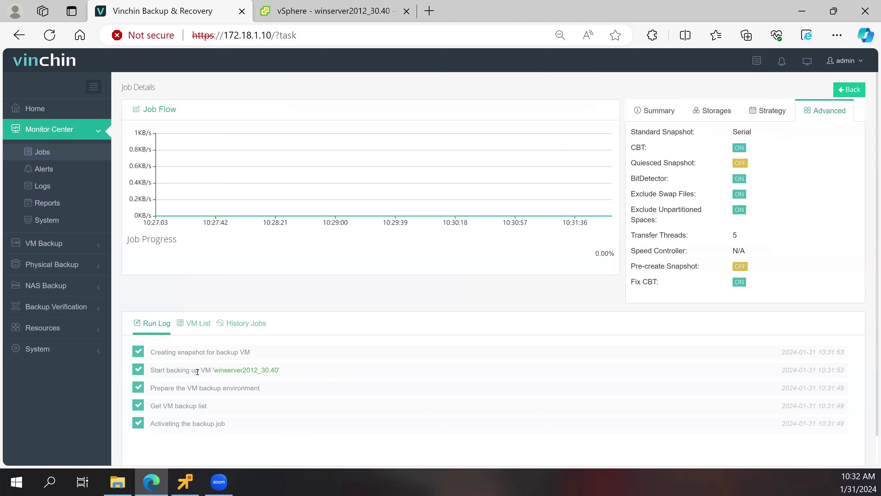
pyautogui.click(195, 324)
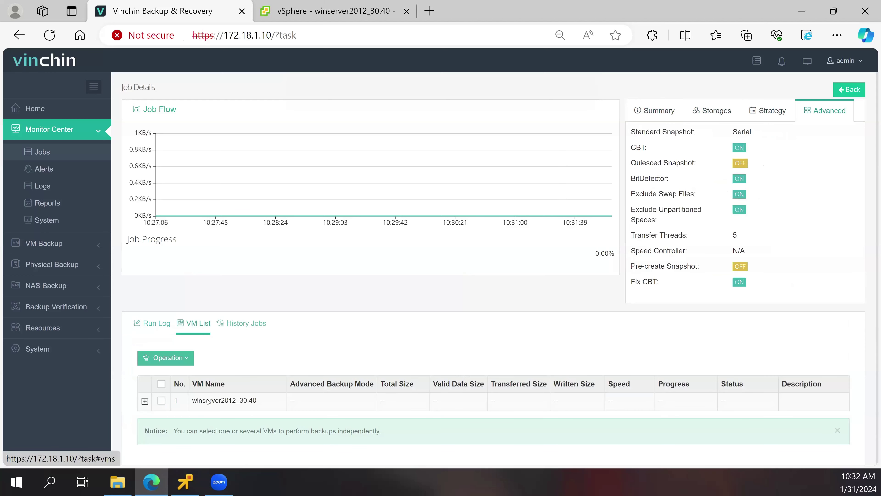
pyautogui.click(240, 324)
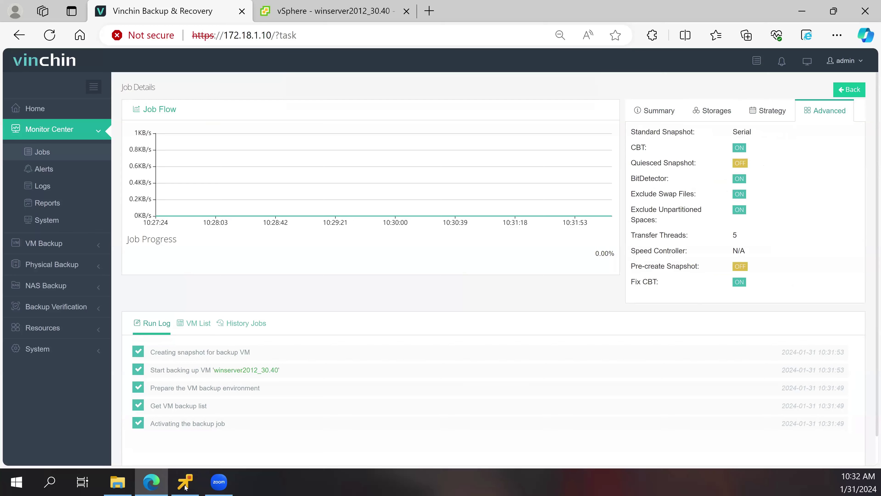
# - Uninstall the old Vinchin agent in the VM console and advance setup past welcome and install location
pyautogui.moveTo(186, 487)
pyautogui.click(185, 404)
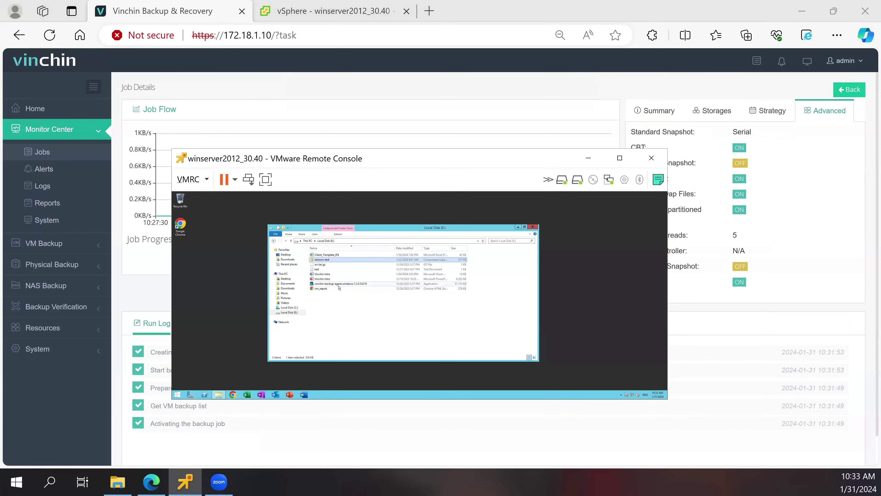
pyautogui.click(339, 284)
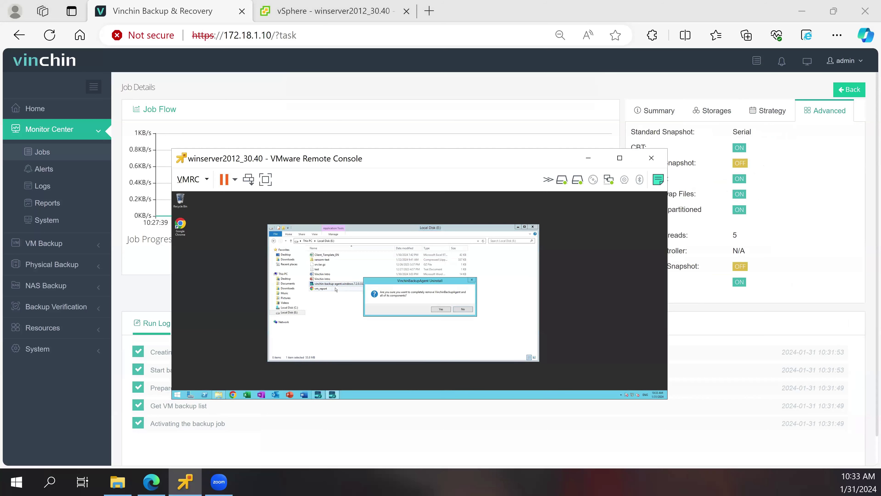
pyautogui.click(441, 309)
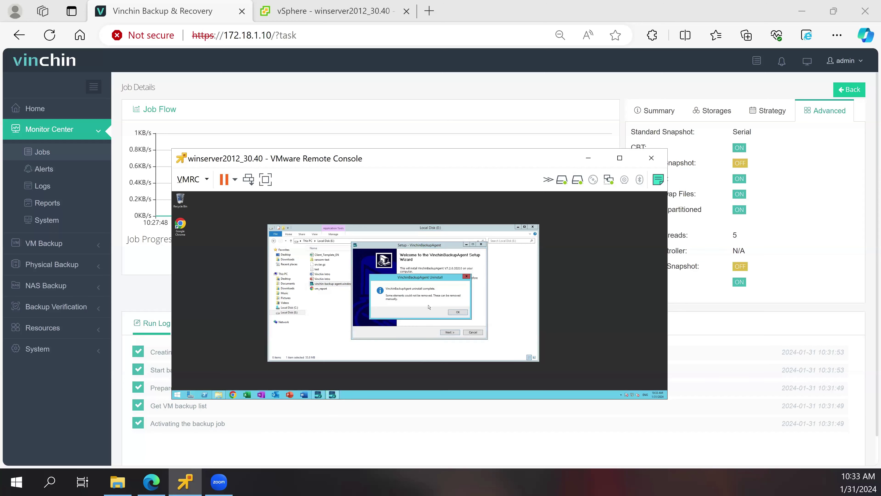
pyautogui.click(458, 312)
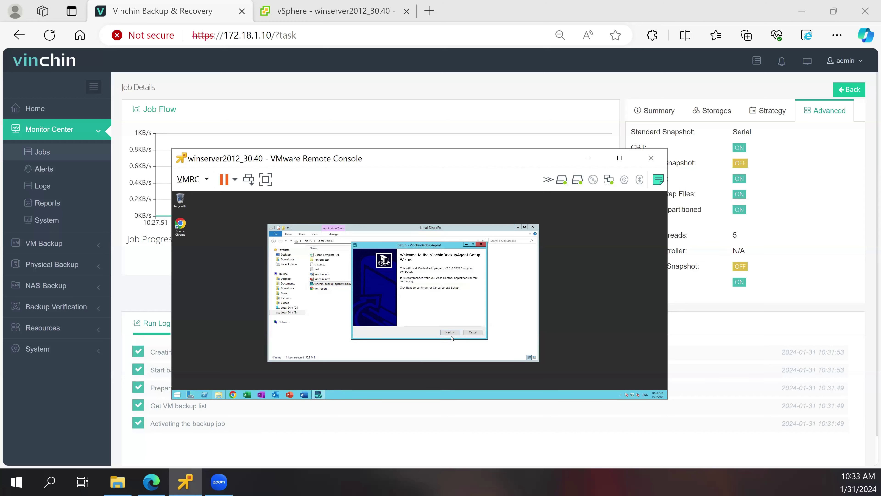
pyautogui.click(452, 333)
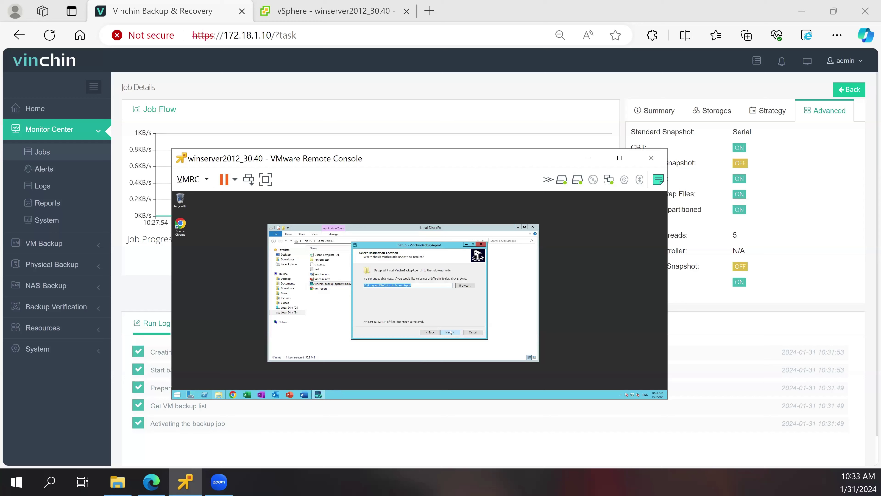
pyautogui.click(450, 333)
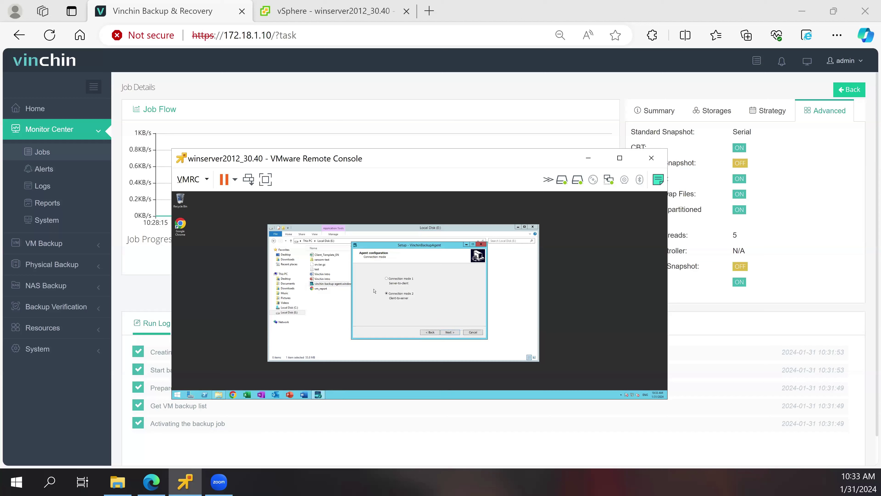
# - Set backup server 172.18.1.10, accept default ports and Start Menu folder, install, and retry the error
pyautogui.click(449, 333)
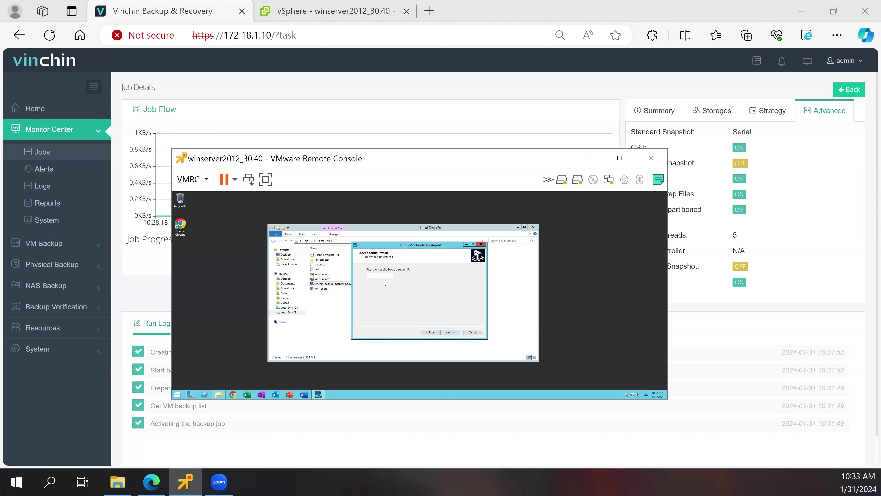
pyautogui.write('172.18.1.10')
pyautogui.click(451, 334)
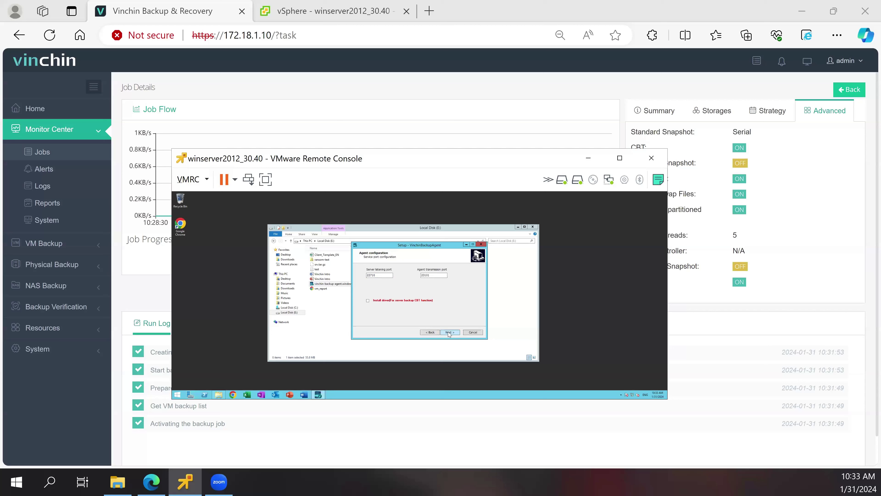
pyautogui.click(449, 333)
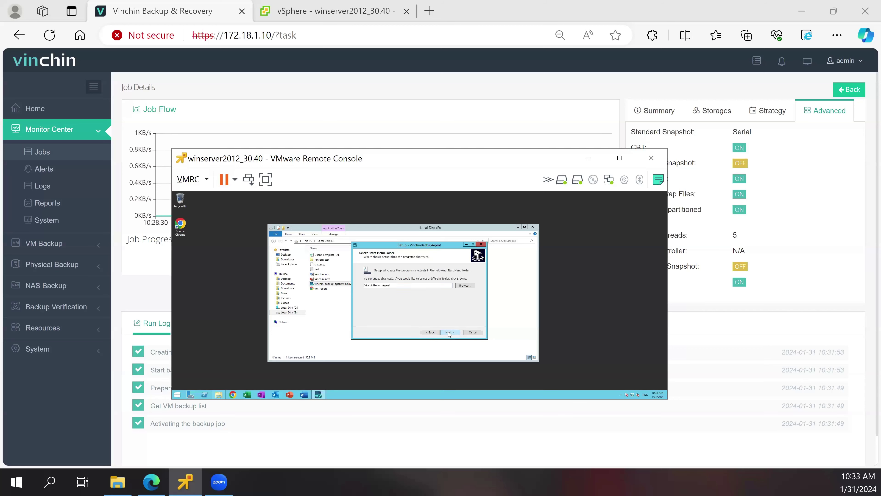
pyautogui.click(448, 333)
pyautogui.click(449, 332)
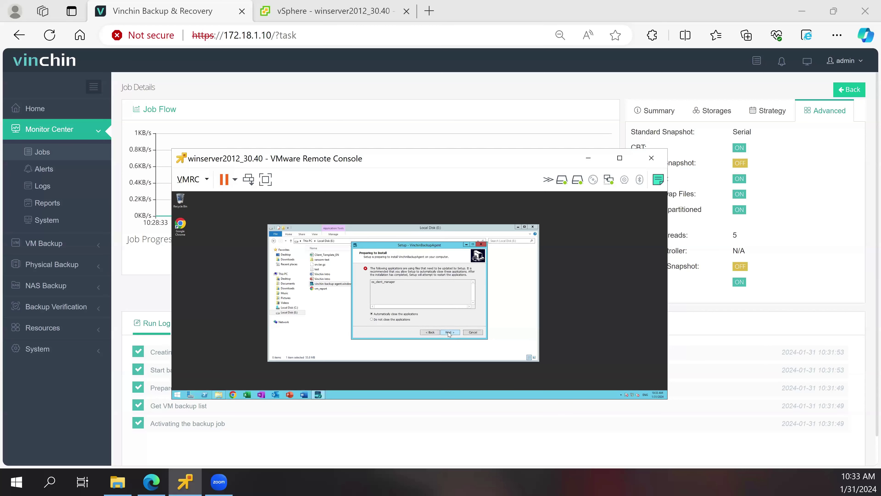
pyautogui.click(449, 332)
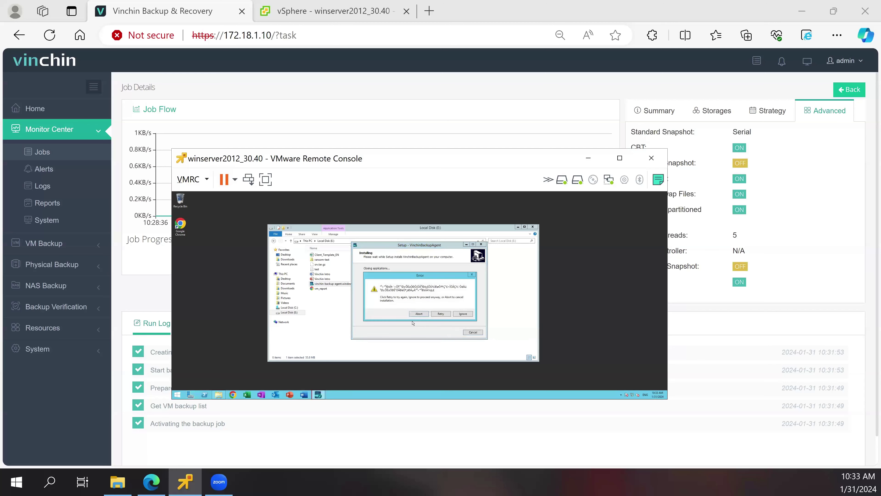
pyautogui.click(440, 314)
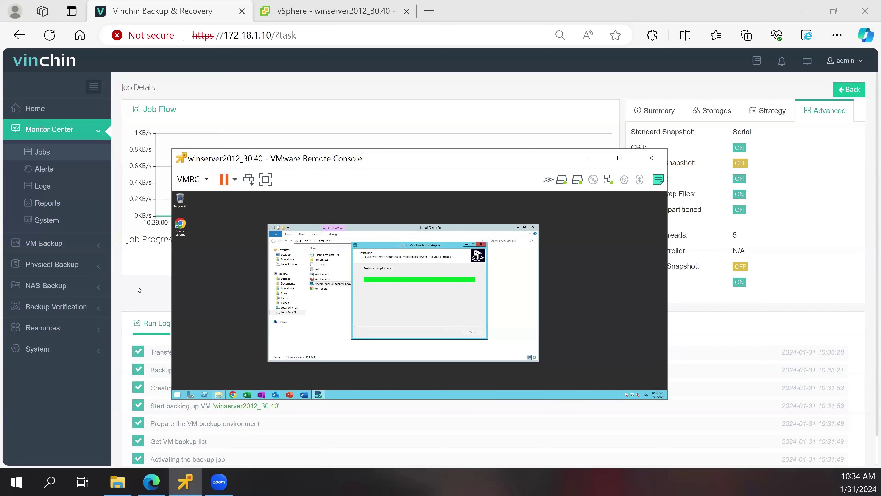
# - Open Resources > Agents and view the agent installer download options with Windows as OS
pyautogui.click(87, 316)
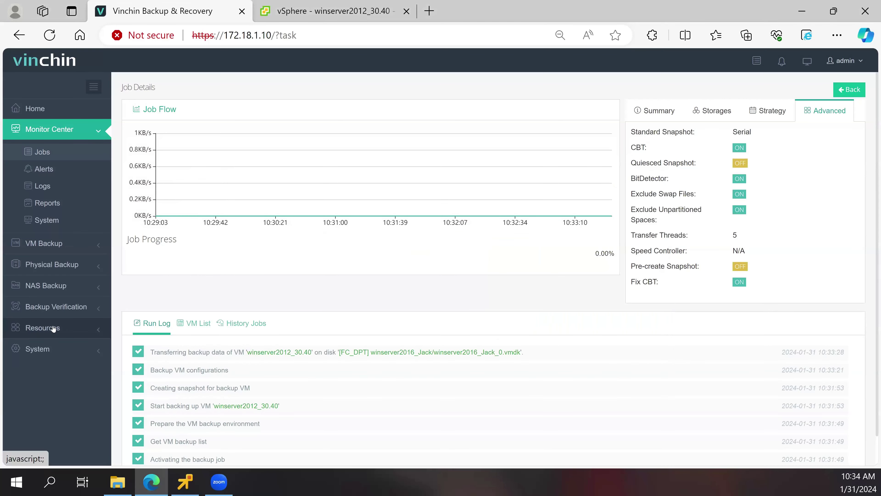
pyautogui.click(56, 328)
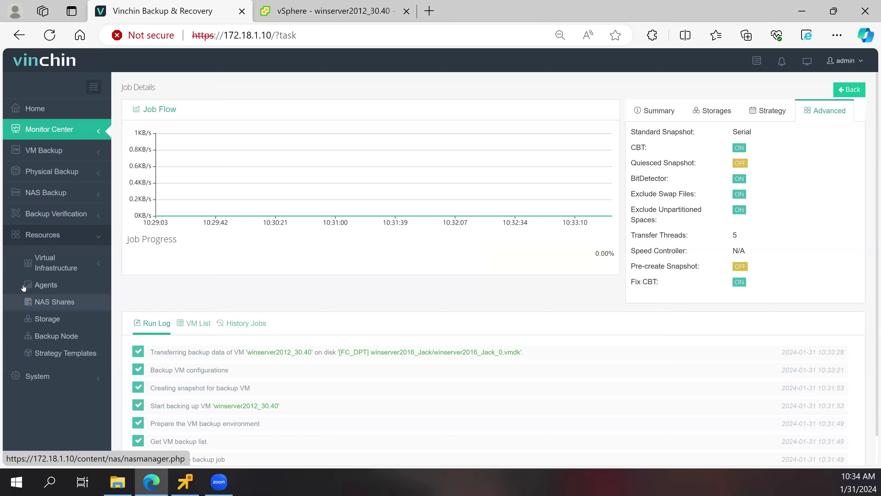
pyautogui.click(69, 290)
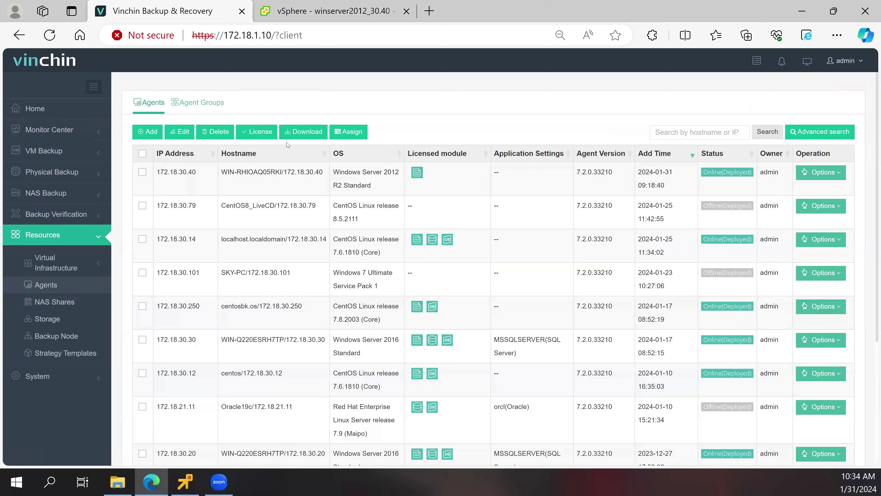
pyautogui.click(297, 137)
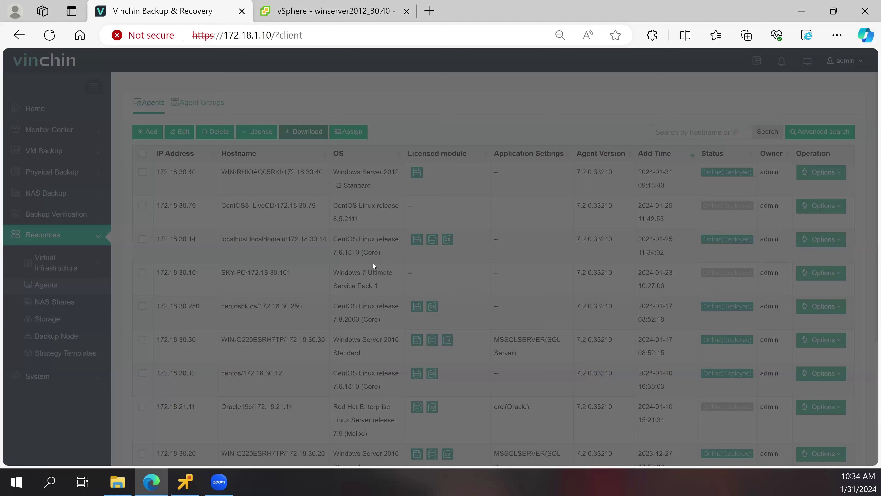
pyautogui.click(373, 247)
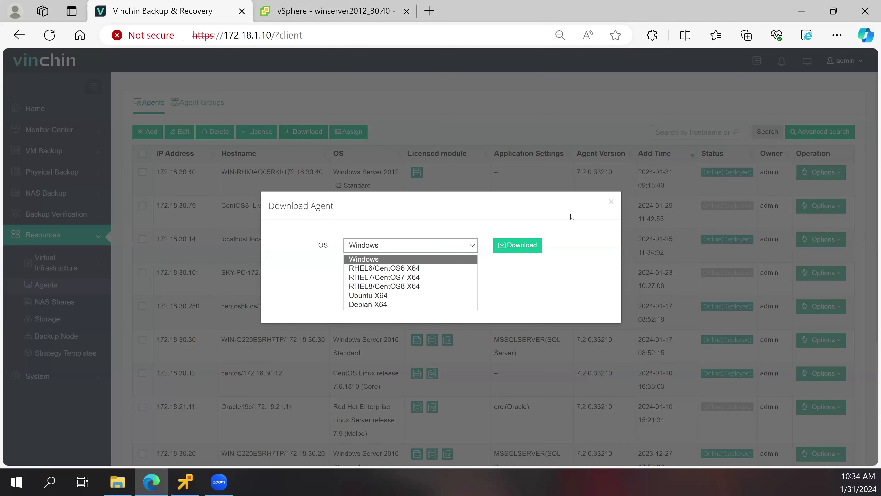
pyautogui.click(611, 201)
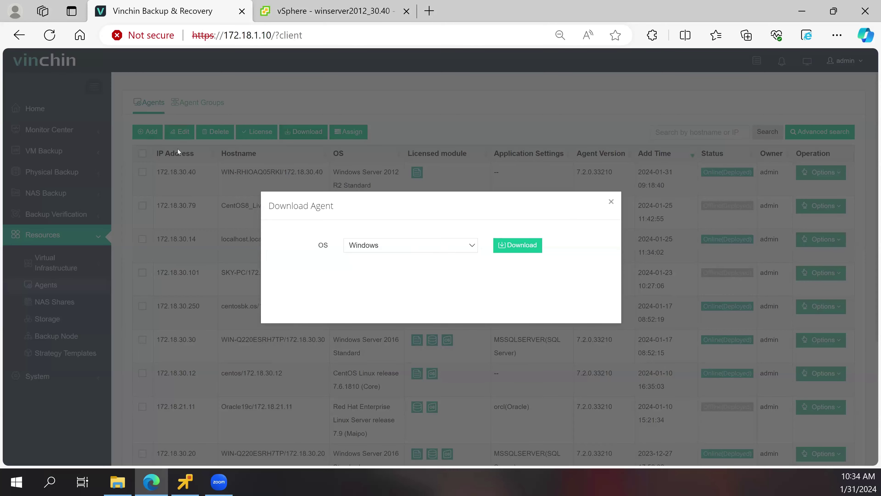
pyautogui.click(353, 134)
pyautogui.click(147, 131)
# - Check the Auto Deploy tab with the Import method, then cancel the add-agent dialog
pyautogui.click(320, 124)
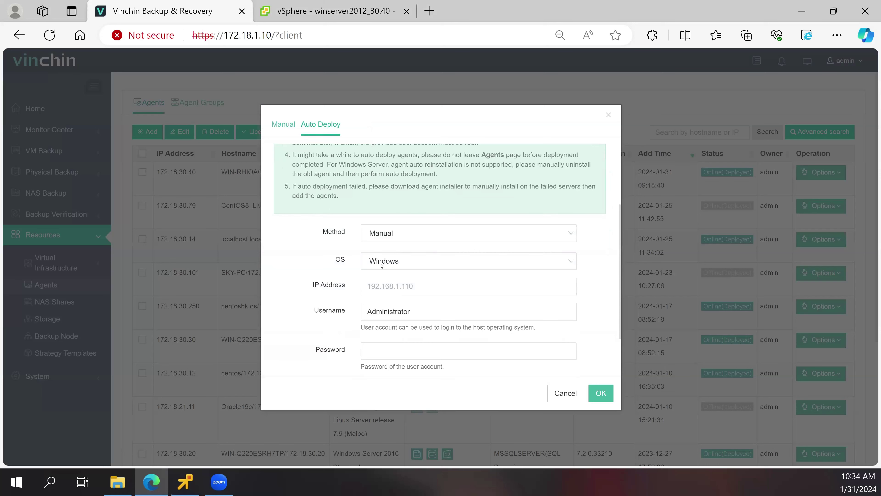
pyautogui.scroll(-1, 388, 247)
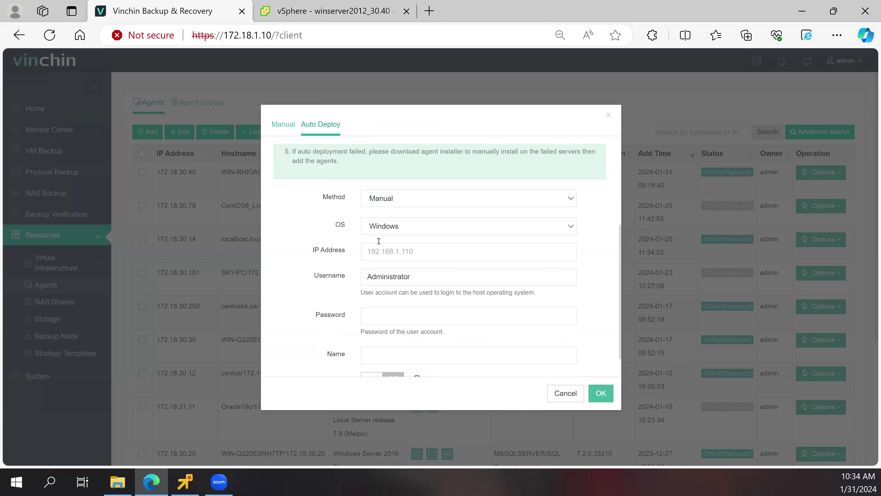
pyautogui.click(378, 203)
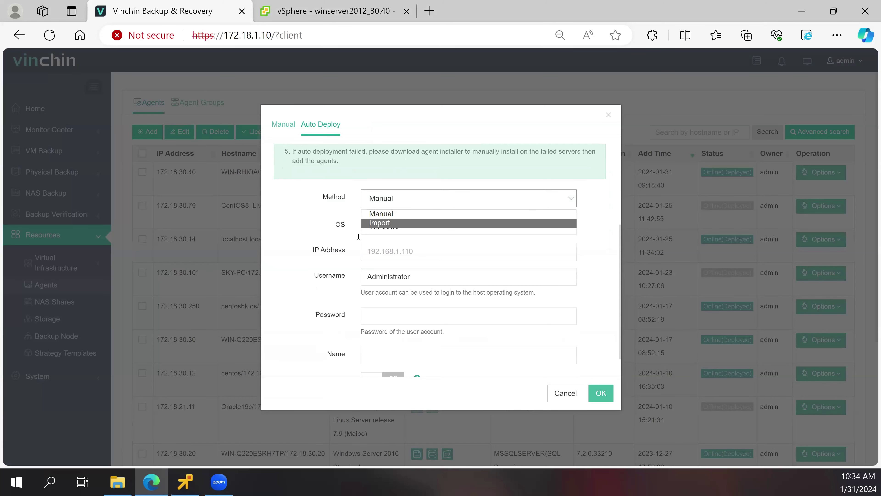
pyautogui.press('Return')
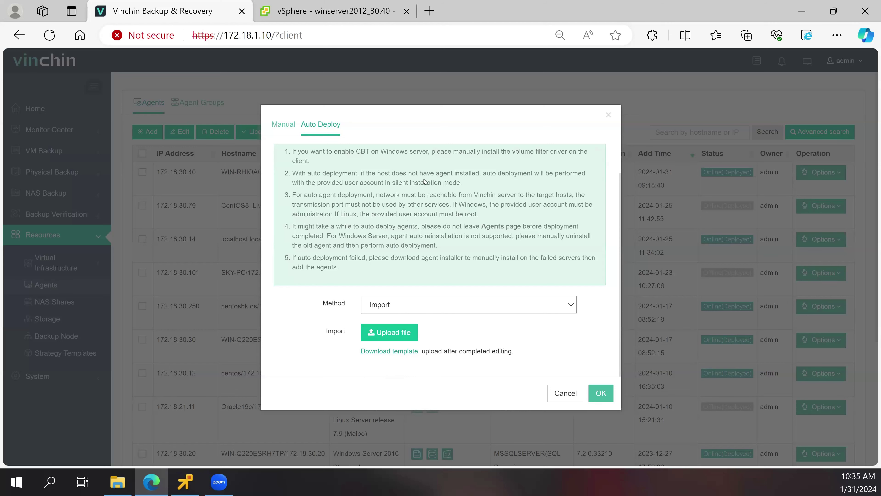
pyautogui.click(176, 177)
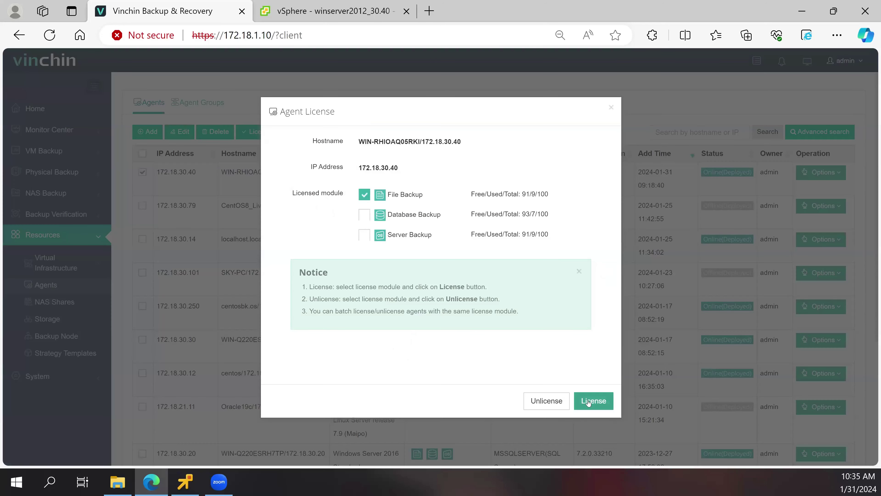
# - Begin a Physical Backup > File Backup job using WIN-RHIOAQ05RKI (172.18.30.40) from Default Group
pyautogui.click(587, 401)
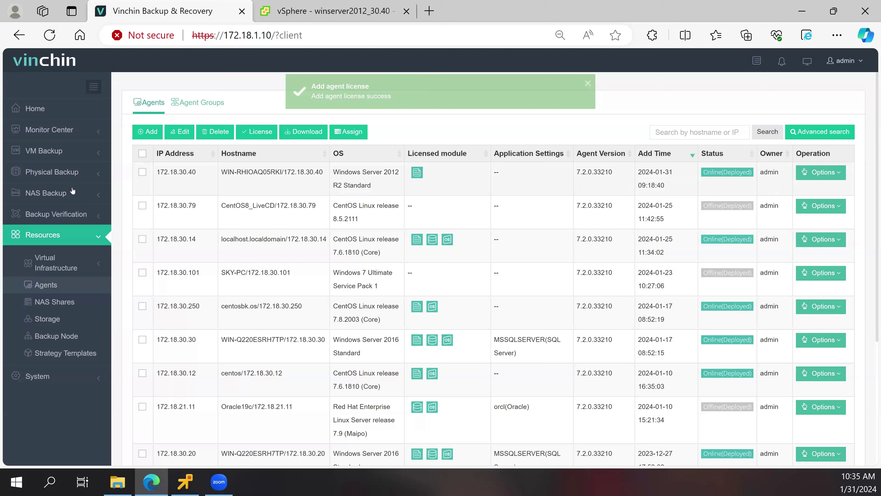
pyautogui.click(35, 174)
pyautogui.click(51, 195)
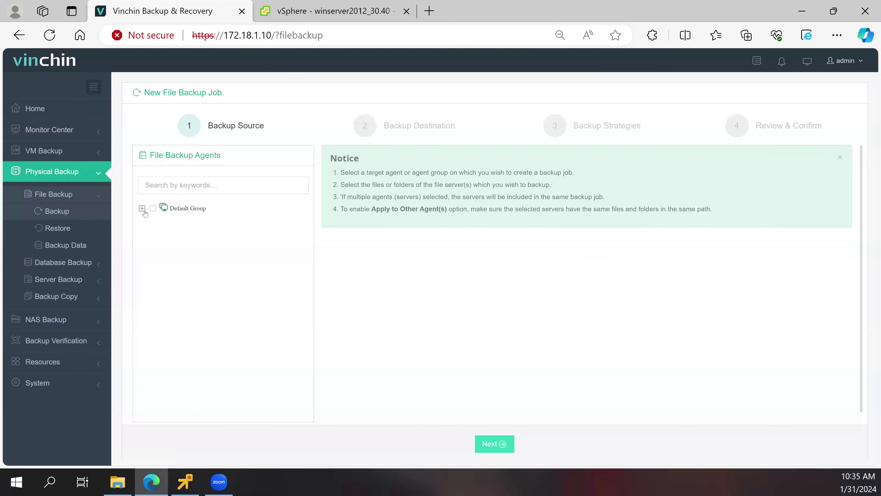
pyautogui.click(142, 208)
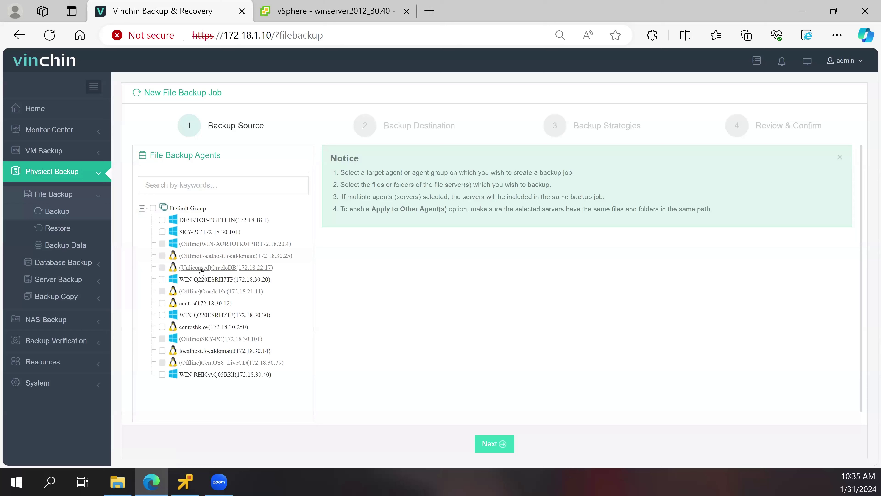
pyautogui.click(215, 375)
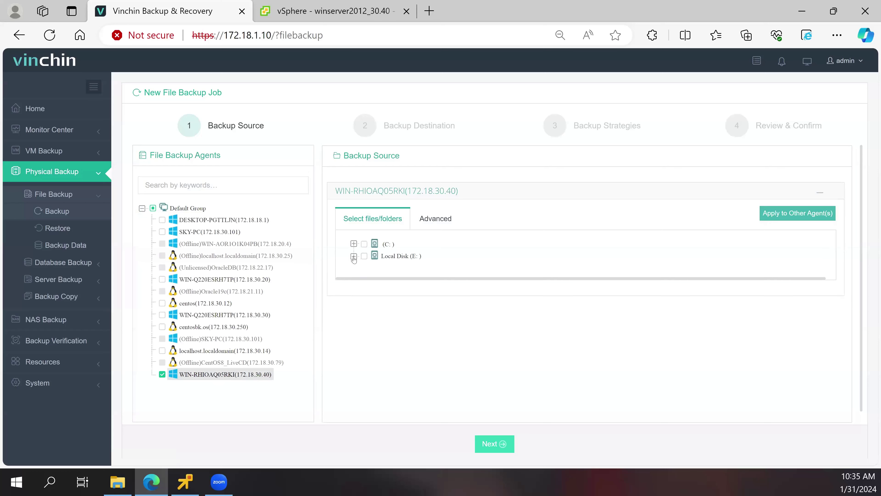
# - Select all of Local Disk (E:) and try the Exclusion and Inclusion wildcard filter options
pyautogui.click(353, 257)
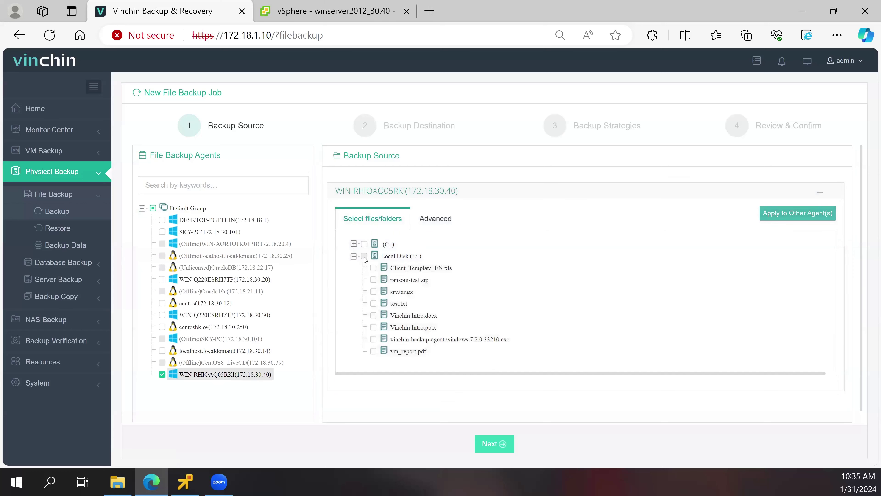
pyautogui.click(365, 256)
pyautogui.click(426, 220)
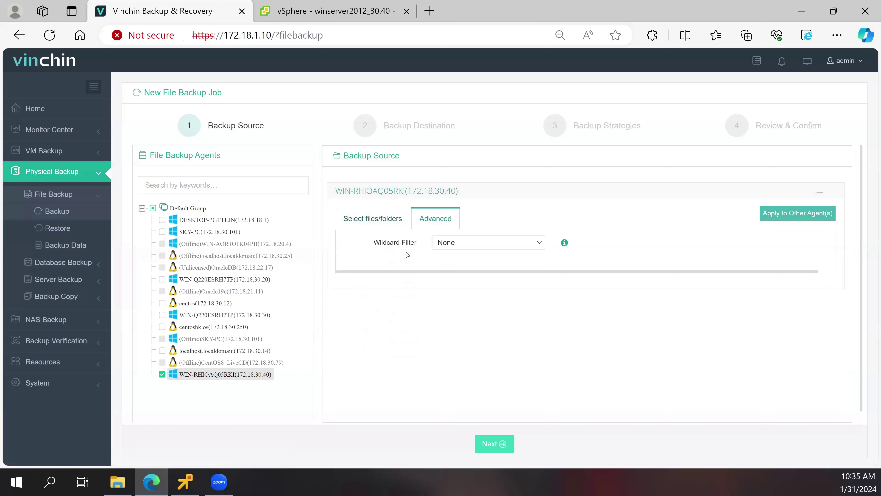
pyautogui.click(472, 246)
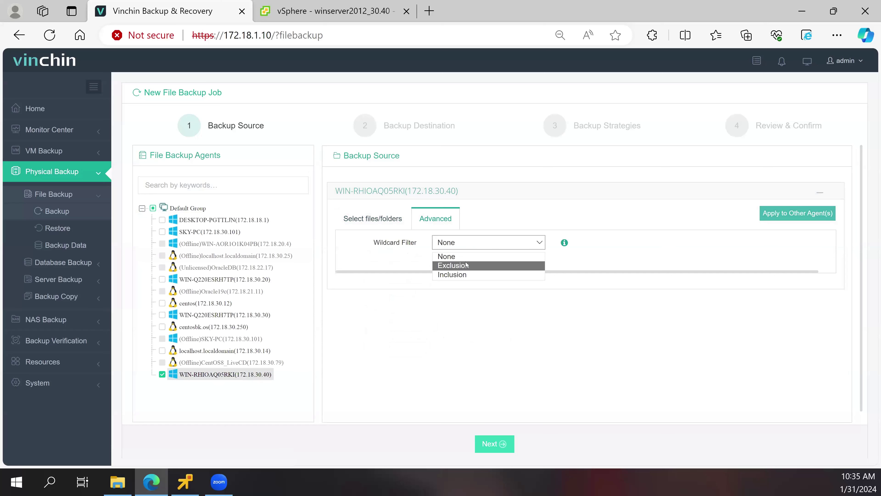
pyautogui.click(466, 265)
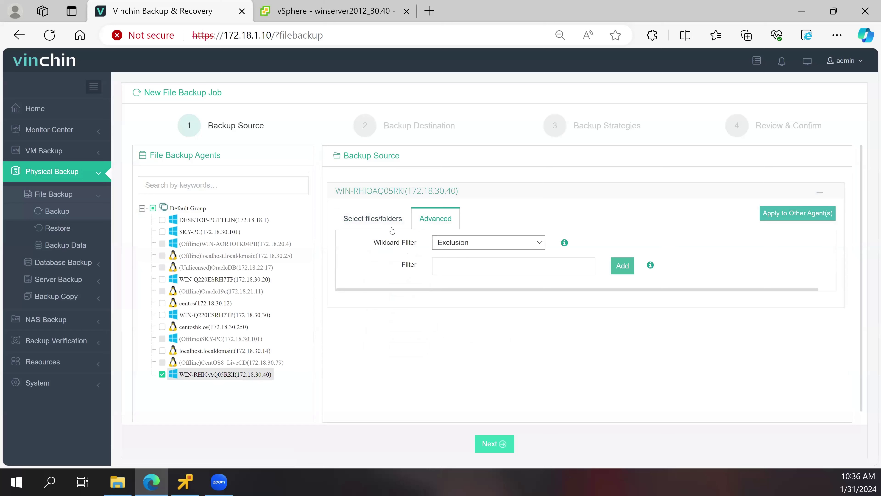
pyautogui.click(384, 228)
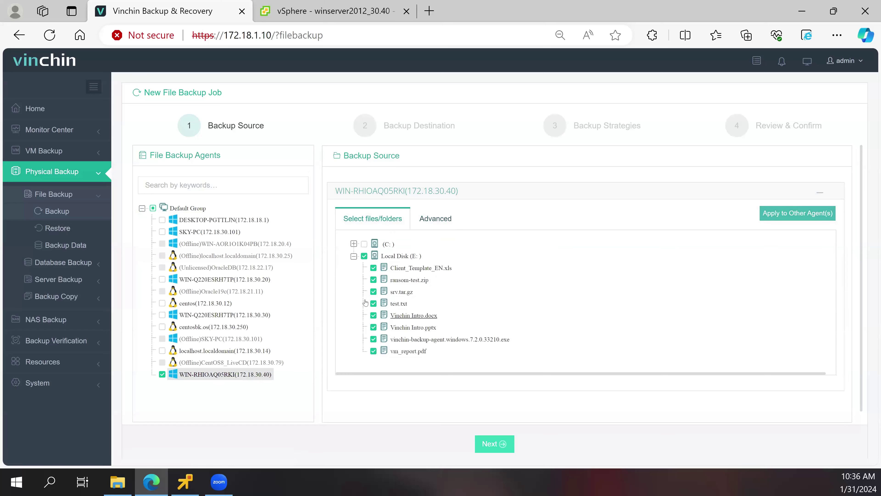
pyautogui.click(430, 220)
pyautogui.click(451, 243)
pyautogui.click(446, 272)
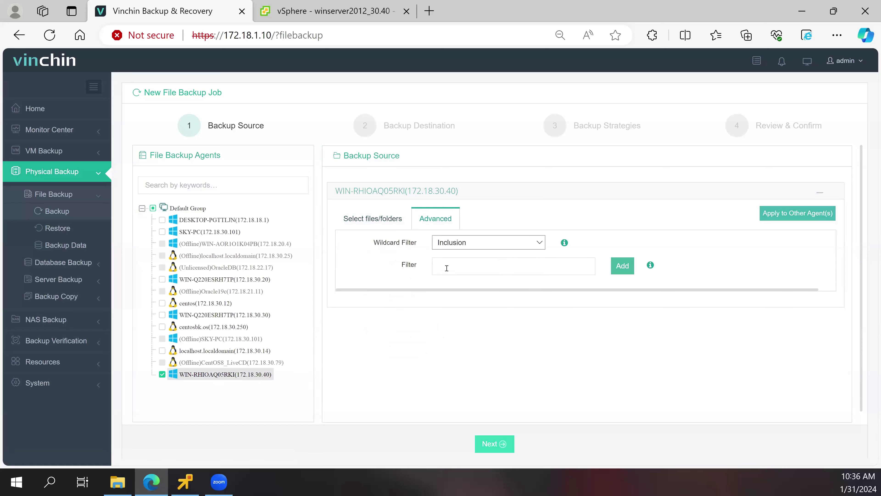
pyautogui.click(372, 222)
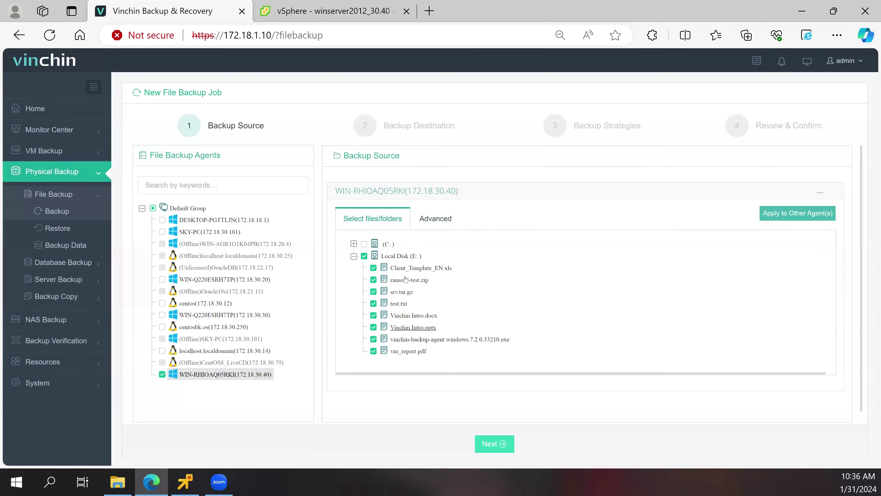
# - Add 1.txt and *.png as wildcard exclusion patterns
pyautogui.click(427, 226)
pyautogui.click(442, 245)
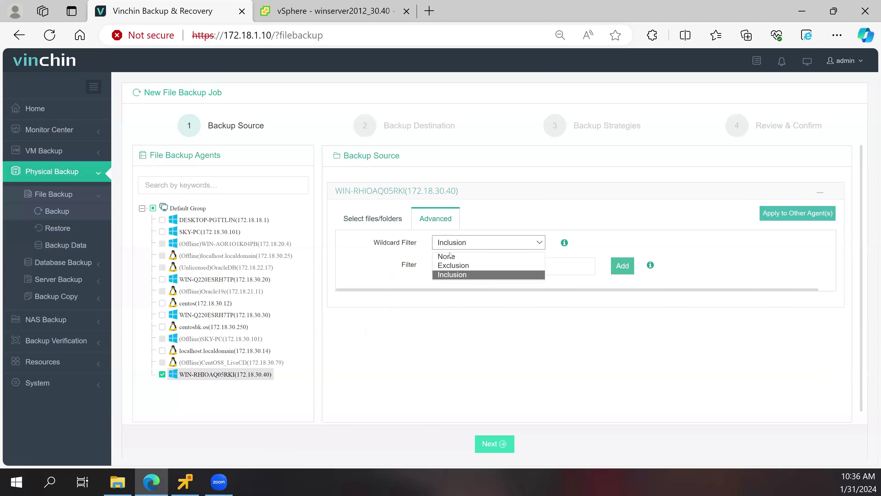
pyautogui.click(450, 265)
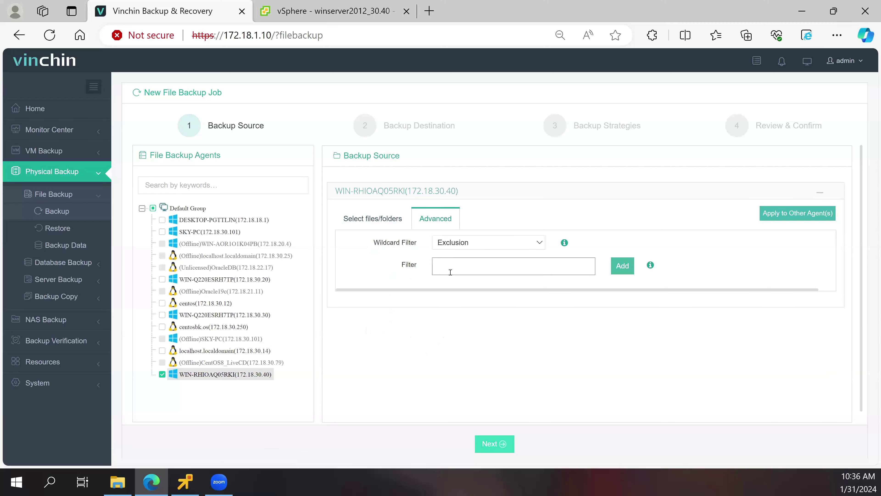
pyautogui.write('1.txt')
pyautogui.click(622, 265)
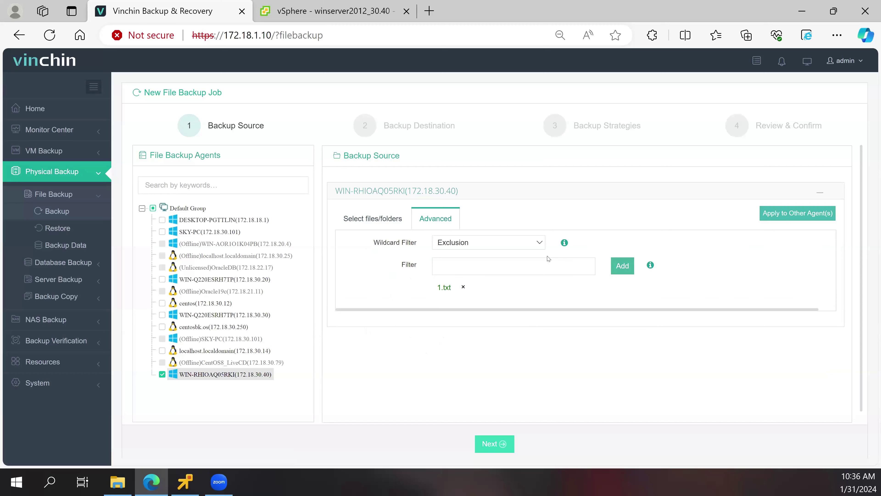
pyautogui.click(541, 278)
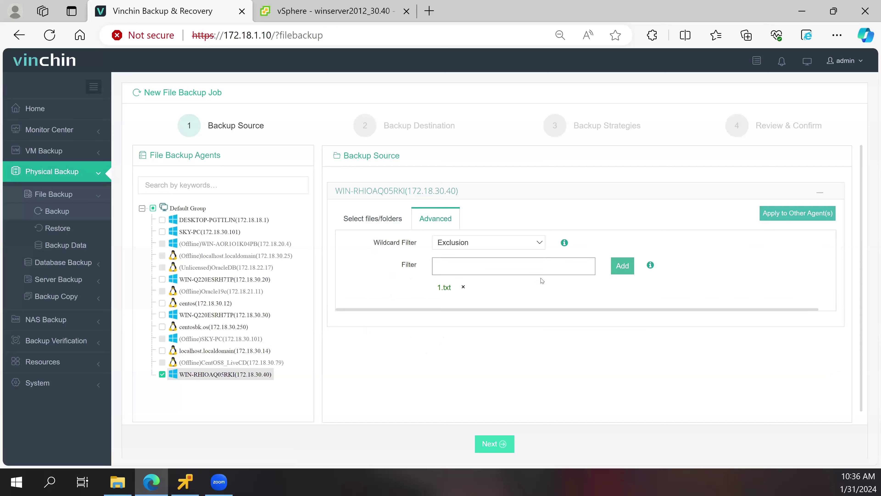
pyautogui.write('*.png')
pyautogui.click(623, 265)
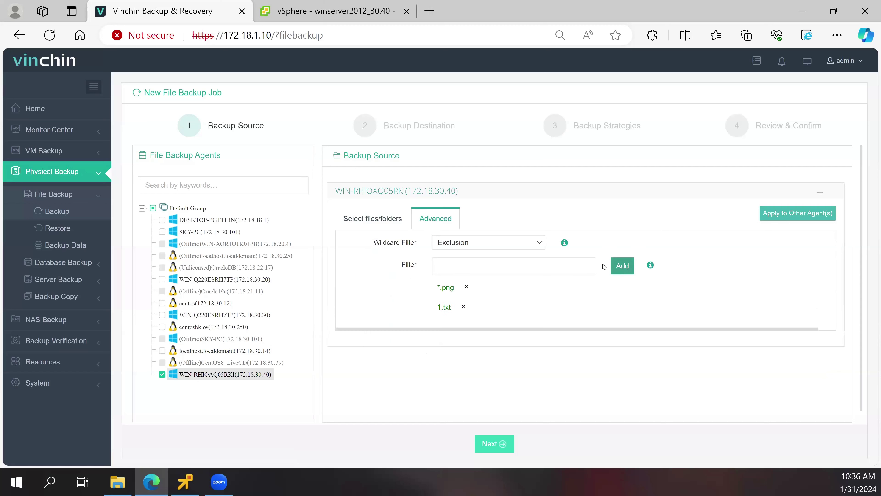
# - Set the wildcard filter back to None and continue to Backup Destination
pyautogui.click(495, 248)
pyautogui.click(486, 256)
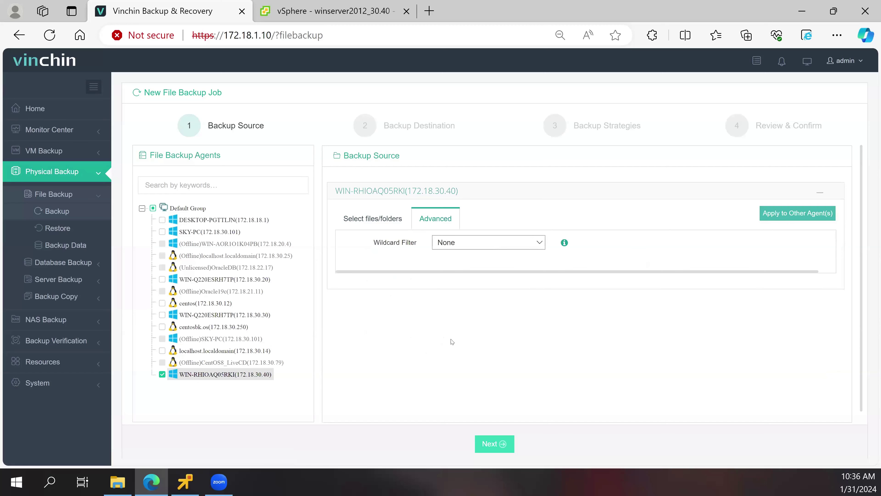
pyautogui.click(494, 443)
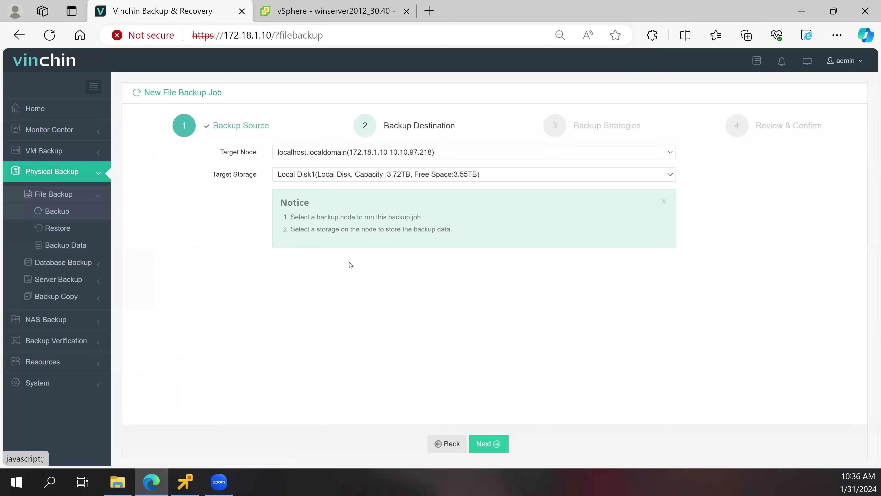
# - Schedule a weekly full backup plus incremental backups, and review data storage and retention policies
pyautogui.click(482, 443)
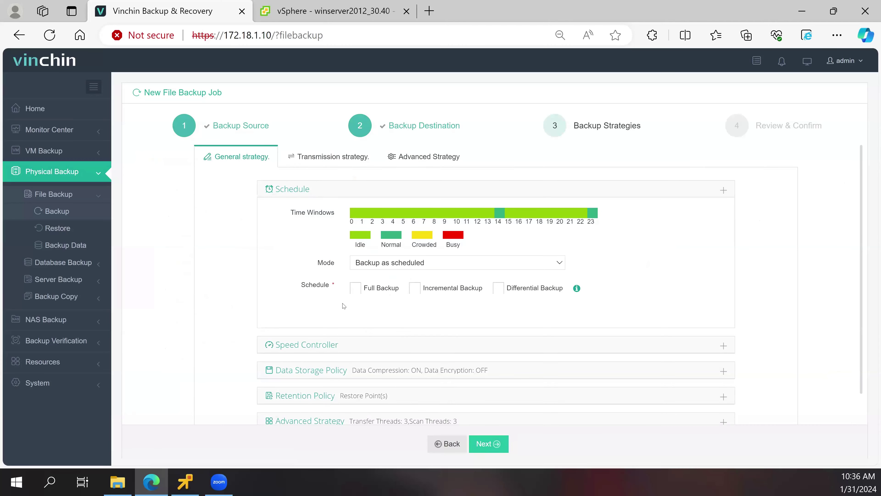
pyautogui.click(355, 288)
pyautogui.click(411, 290)
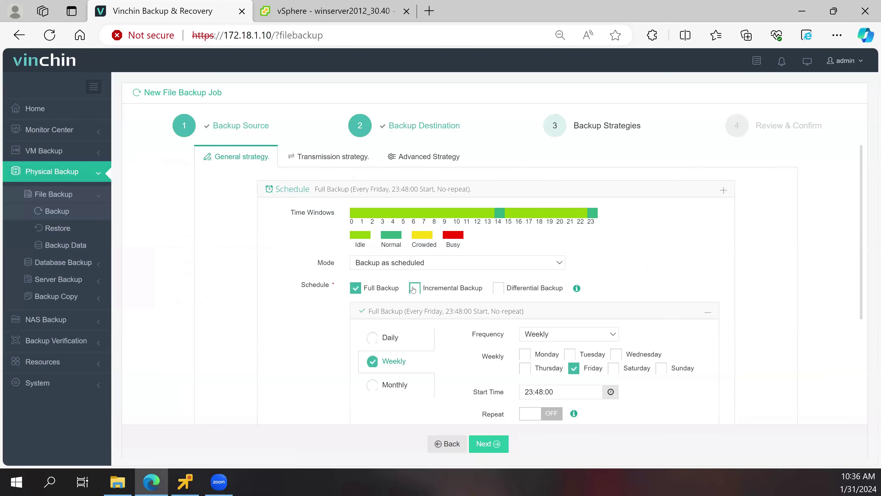
pyautogui.scroll(-5, 347, 326)
pyautogui.scroll(-3, 363, 343)
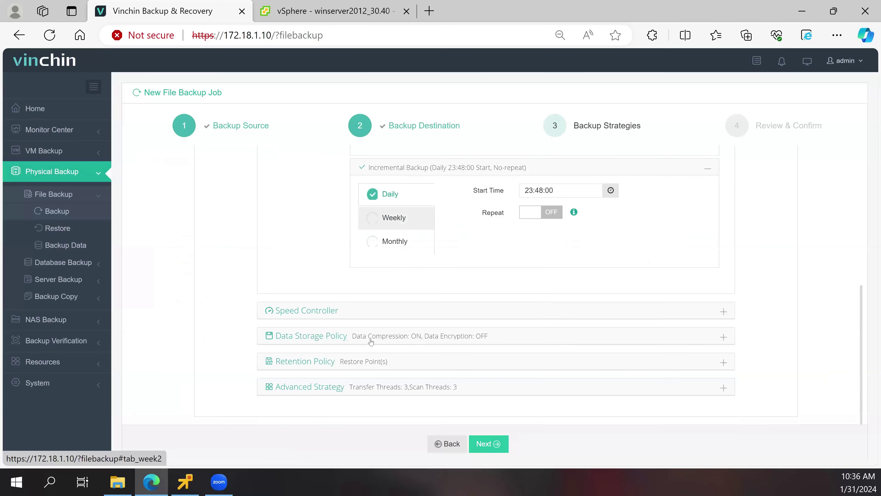
pyautogui.click(386, 338)
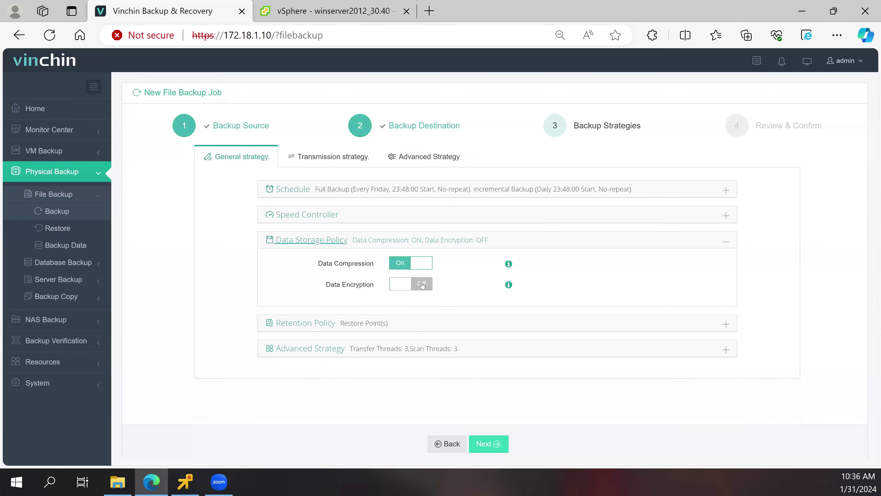
pyautogui.click(418, 325)
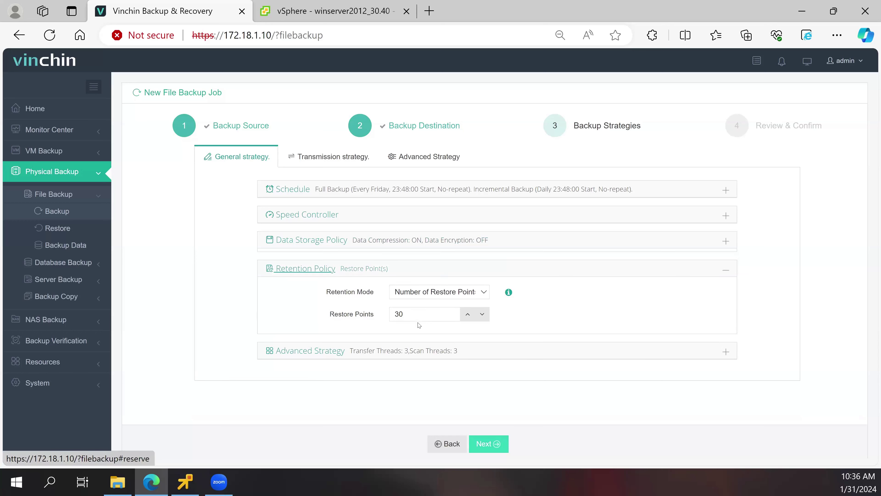
# - Turn on Encrypted Transfer under Transmission strategy and review the Advanced Strategy settings
pyautogui.click(319, 159)
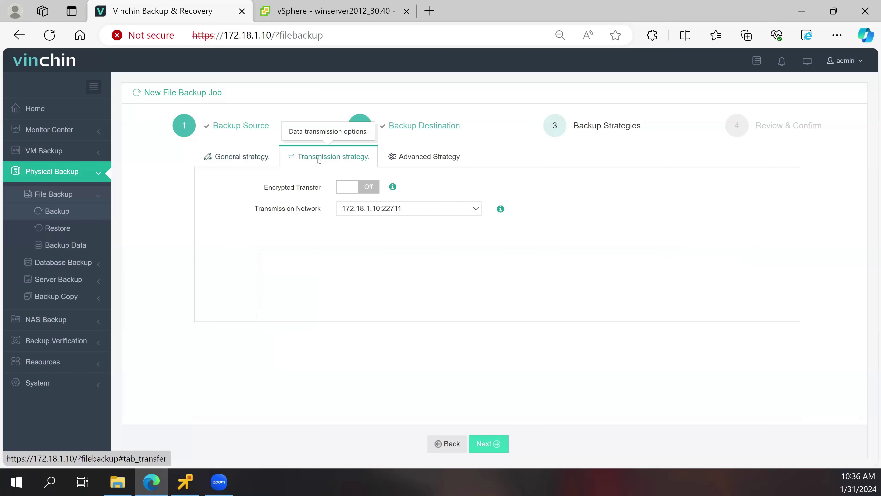
pyautogui.click(361, 188)
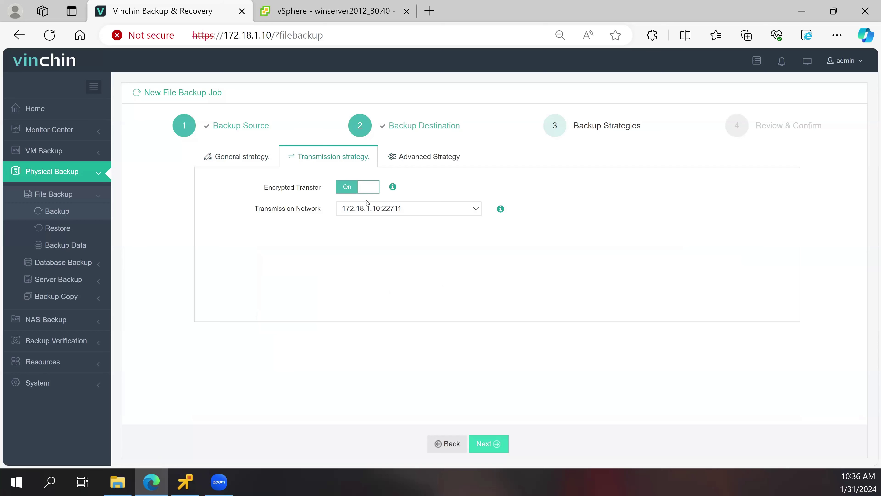
pyautogui.click(410, 157)
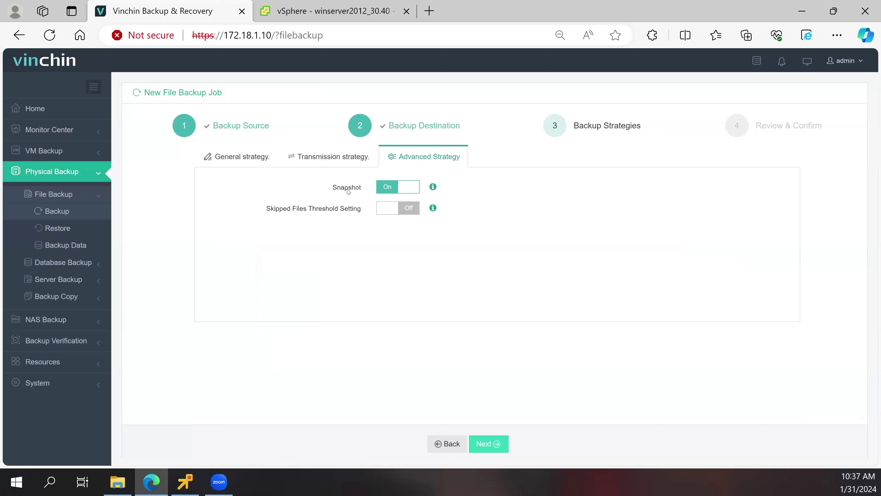
# - Name the file backup job 'File backup job20240131' and submit it
pyautogui.click(488, 445)
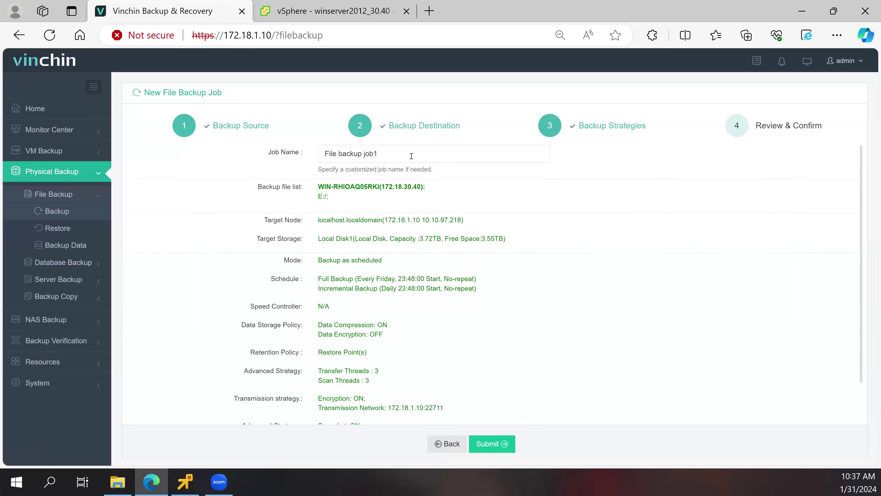
pyautogui.click(413, 154)
pyautogui.press('BackSpace')
pyautogui.write('2024')
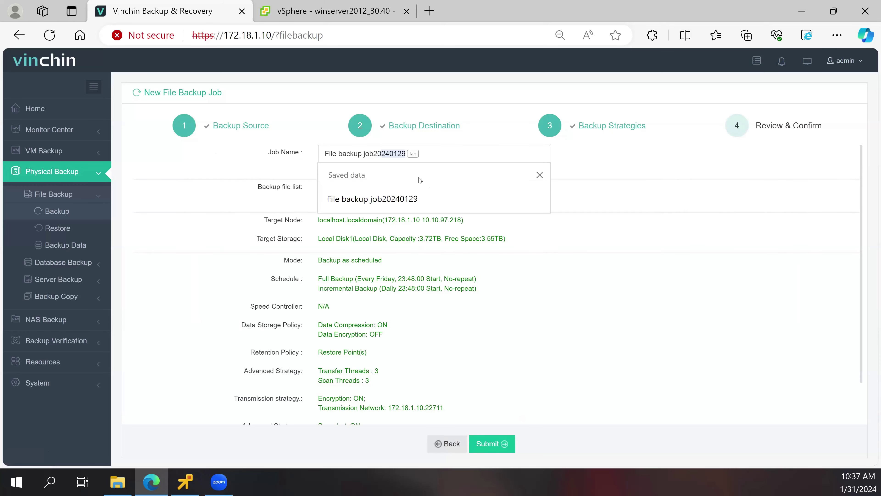
pyautogui.write('0131')
pyautogui.click(492, 447)
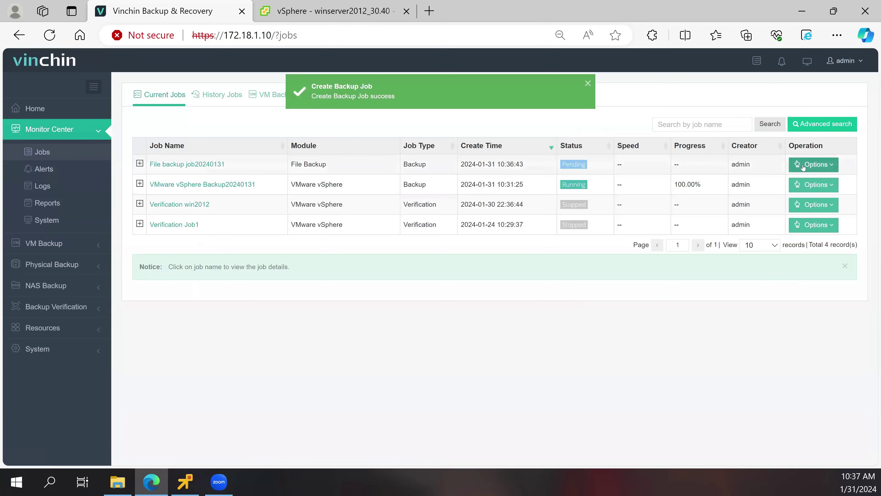
# - Start File backup job20240131 now and open VMware vSphere Backup20240131's details
pyautogui.click(807, 205)
pyautogui.click(808, 208)
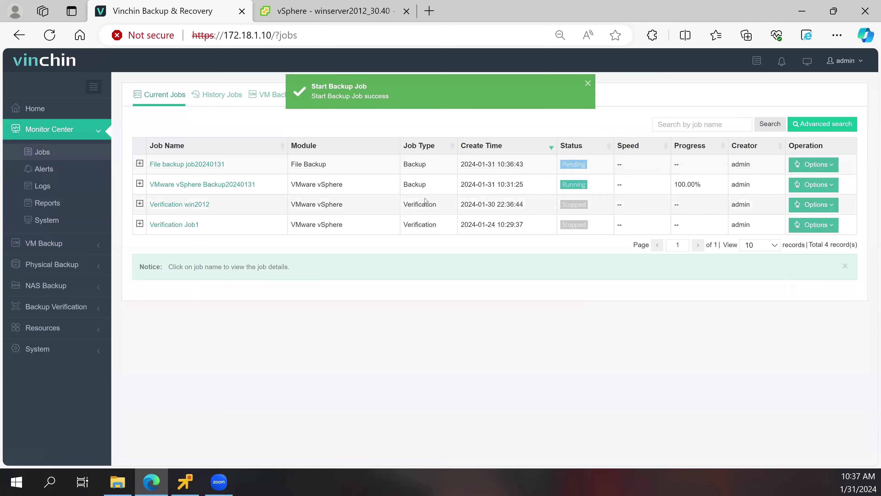
pyautogui.click(228, 181)
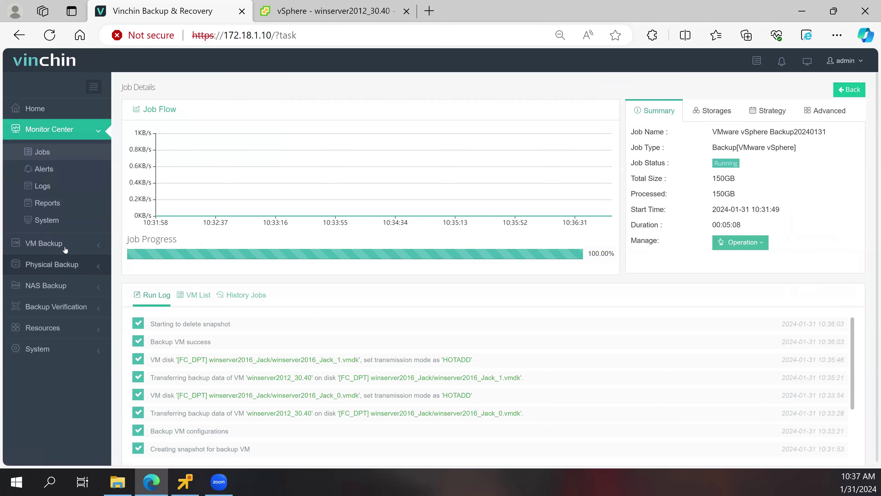
# - Inspect VM Backup Data for the 20240129 and 20240131 vSphere backups, then return to Current Jobs
pyautogui.click(57, 245)
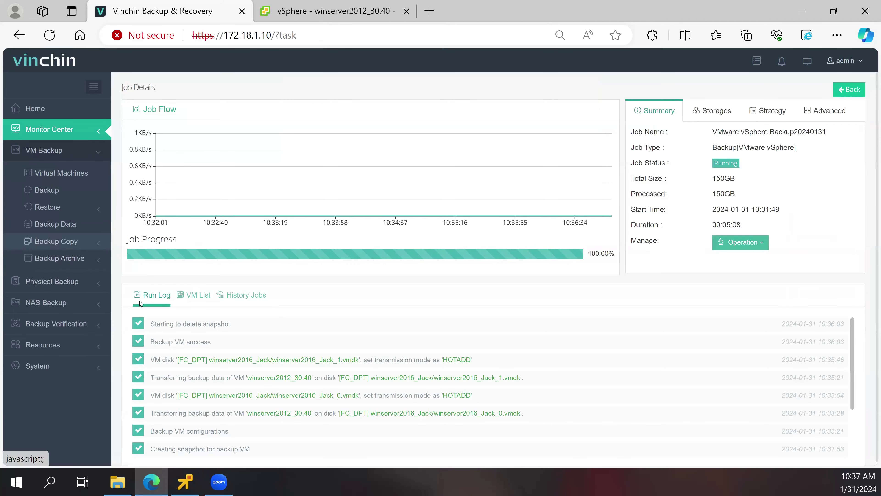
pyautogui.click(63, 227)
pyautogui.scroll(-4, 187, 304)
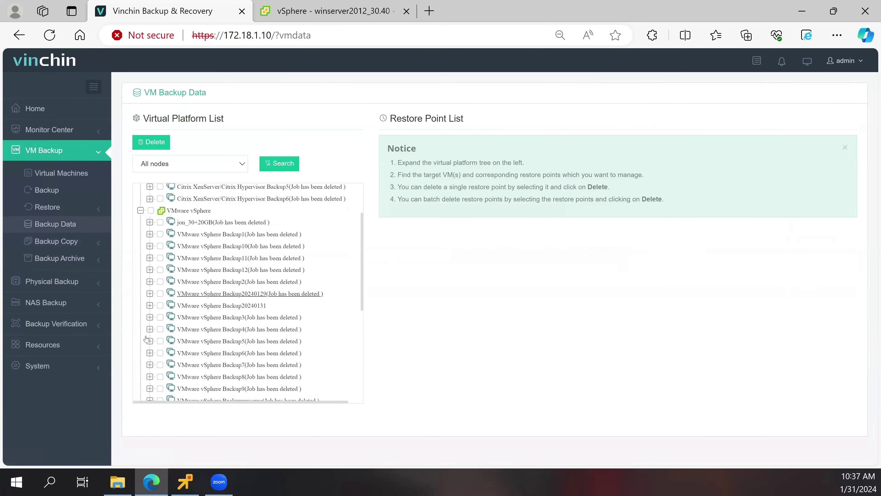
pyautogui.scroll(-1, 168, 352)
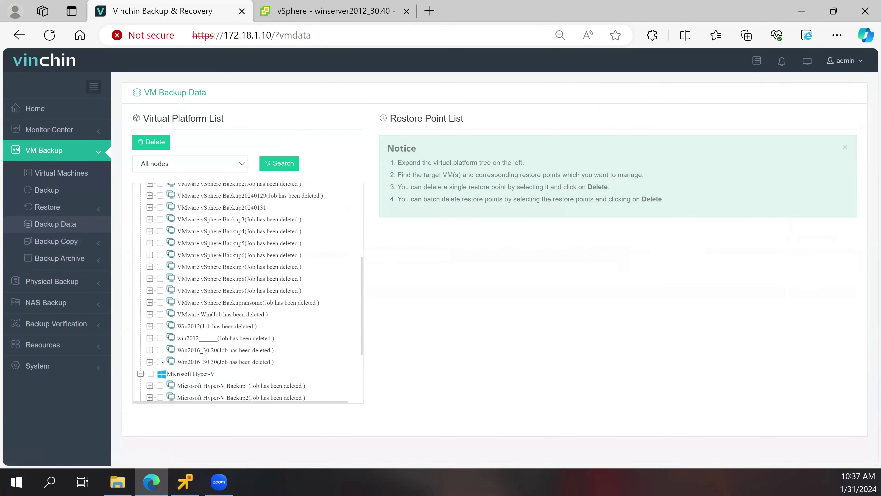
pyautogui.scroll(1, 150, 325)
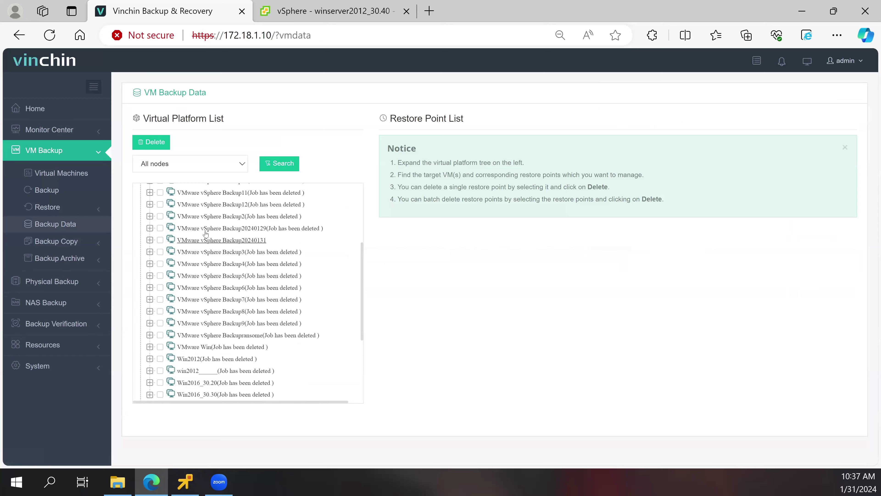
pyautogui.doubleClick(207, 228)
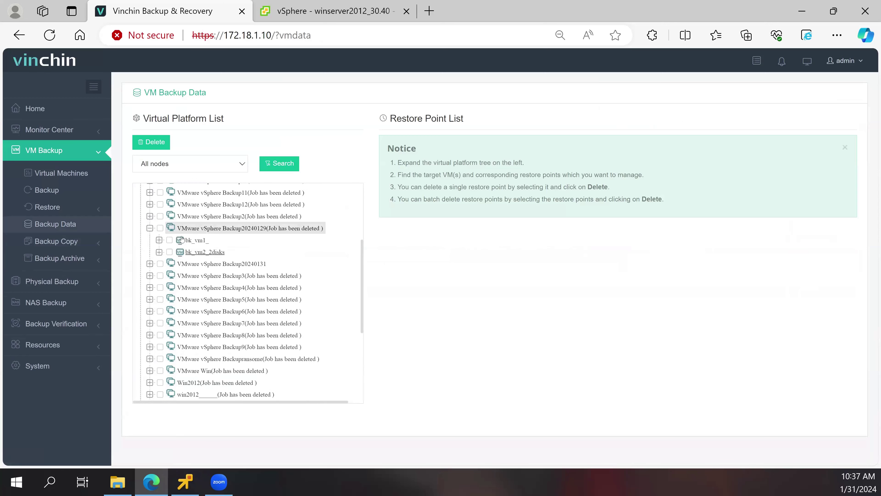
pyautogui.scroll(2, 163, 252)
pyautogui.scroll(1, 160, 251)
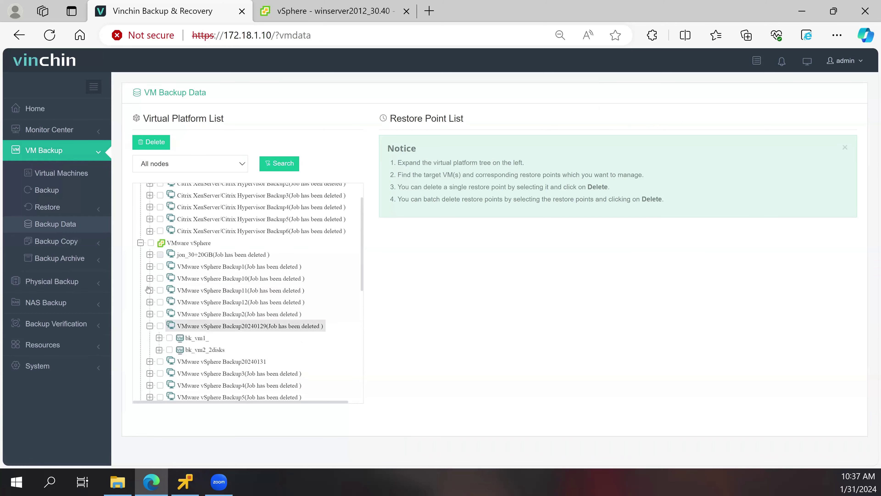
pyautogui.scroll(-1, 156, 295)
pyautogui.doubleClick(211, 328)
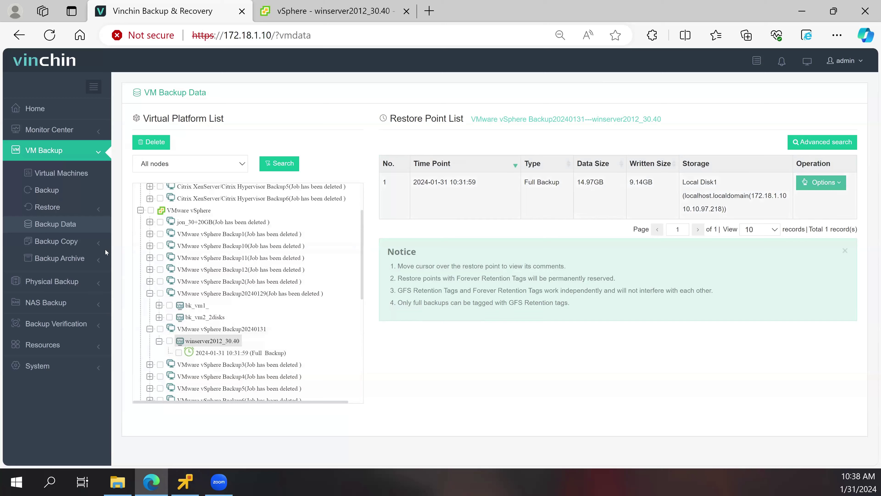
pyautogui.click(50, 129)
pyautogui.click(43, 152)
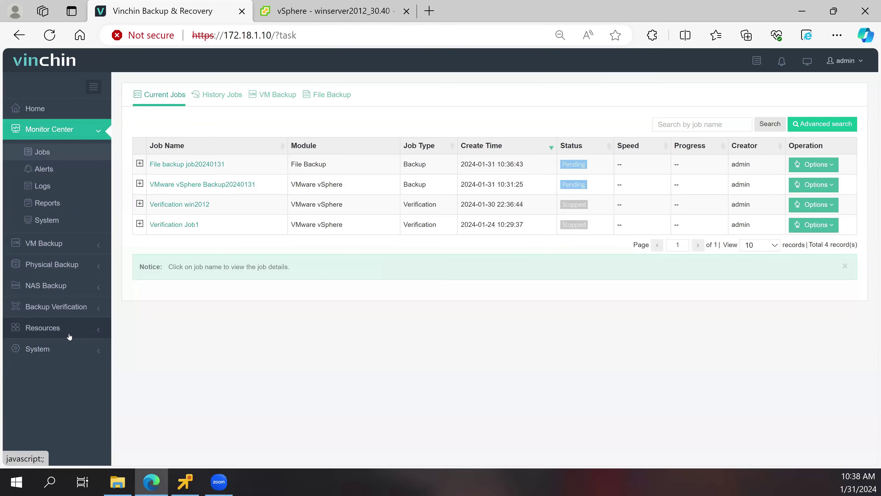
# - Verify Storage Protection is On in the Storage Security settings, then go back to System Settings
pyautogui.click(68, 349)
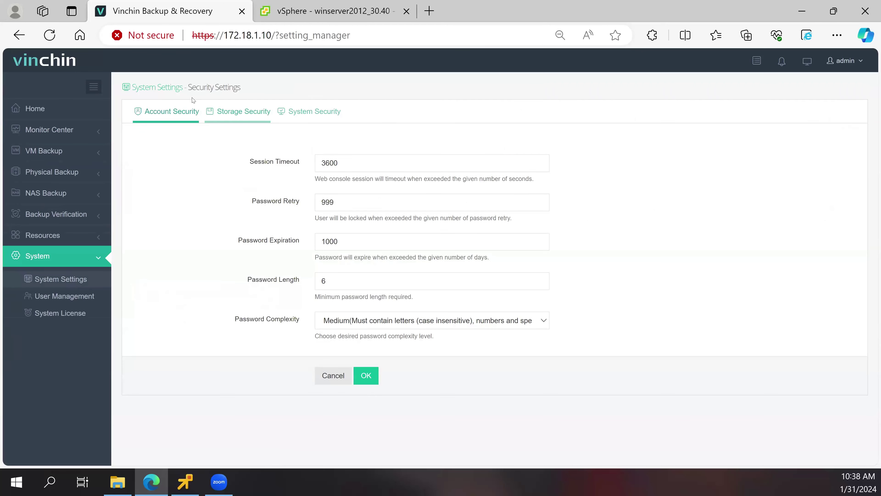
pyautogui.click(242, 118)
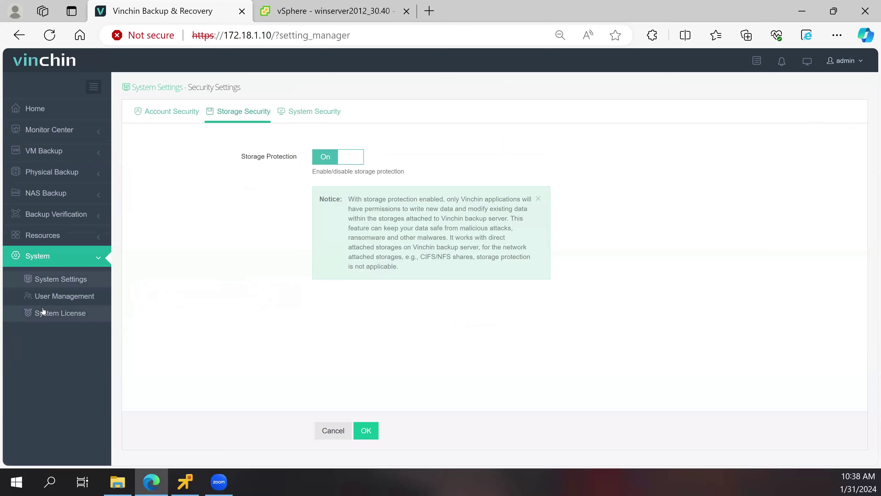
pyautogui.click(39, 280)
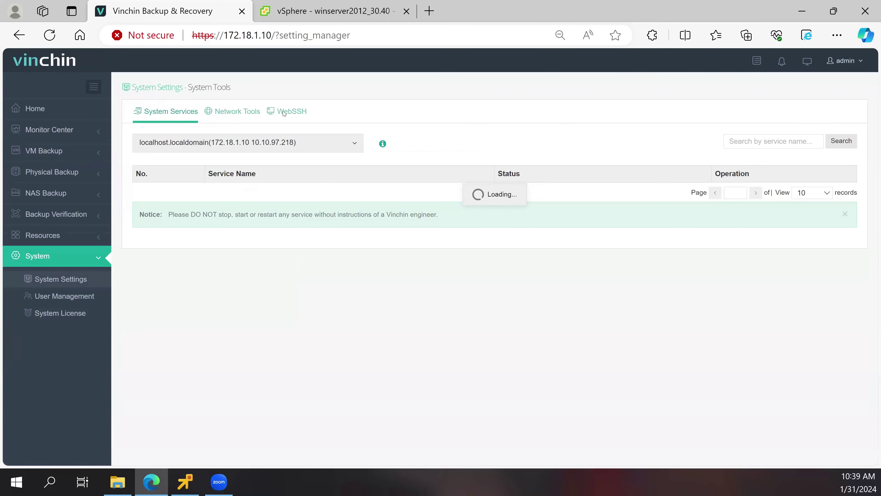
# - Launch a WebSSH terminal and run df -h, noting /dev/sdb1's 3.6T free and 5% usage
pyautogui.click(286, 112)
pyautogui.click(197, 180)
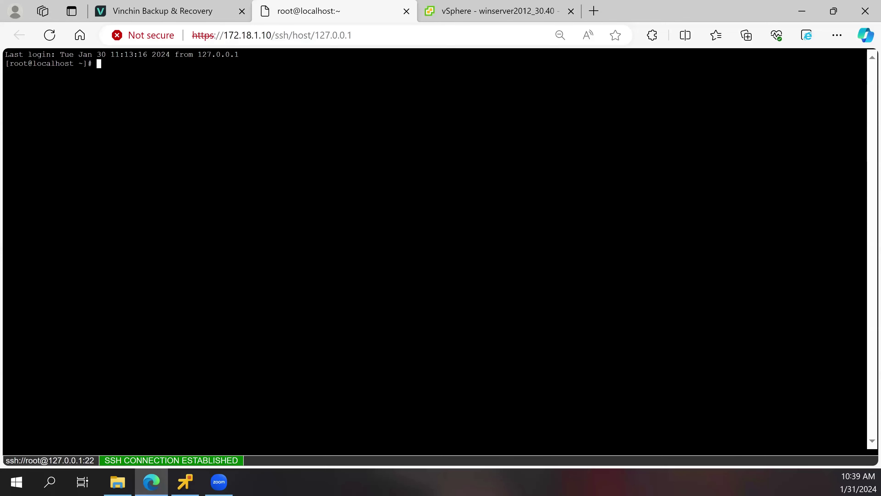
pyautogui.write('df -h')
pyautogui.press('Return')
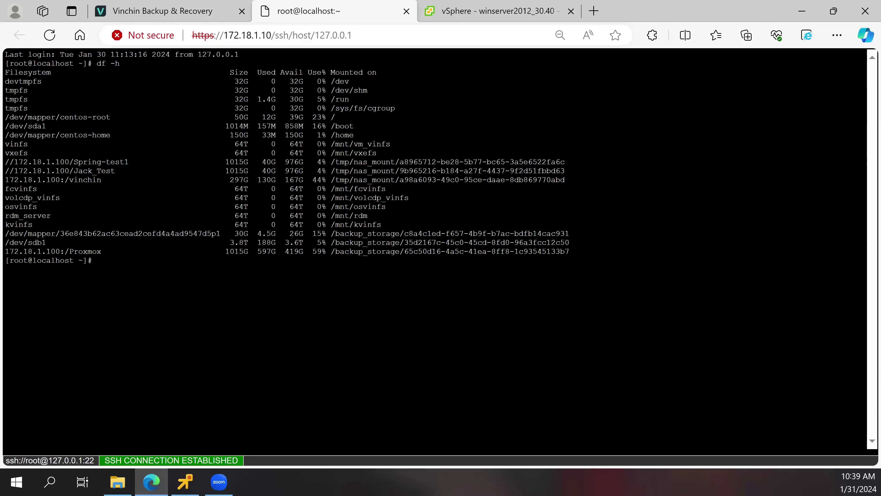
pyautogui.doubleClick(294, 242)
pyautogui.moveTo(302, 243); pyautogui.dragTo(325, 242)
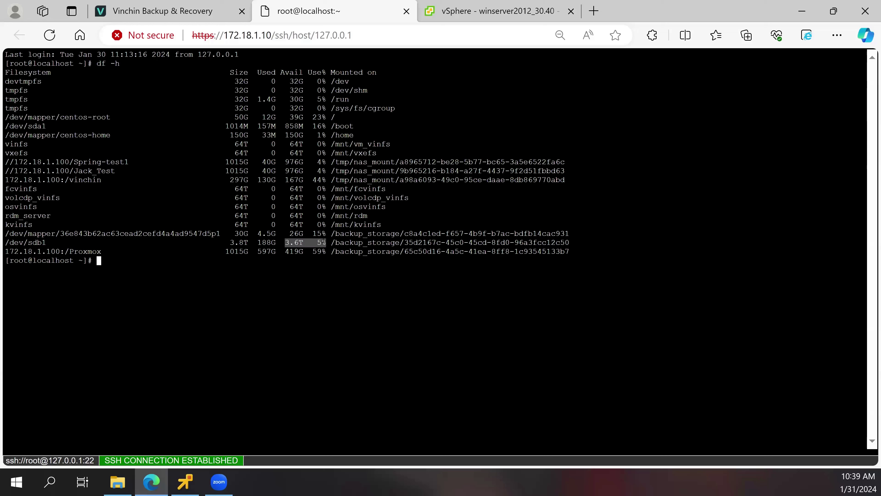
pyautogui.click(325, 242)
# - Change into /backup_storage/35d2167c-45c0-45cd-8fd0-96a3fcc12c50/ and list its contents with ll
pyautogui.write('cd ')
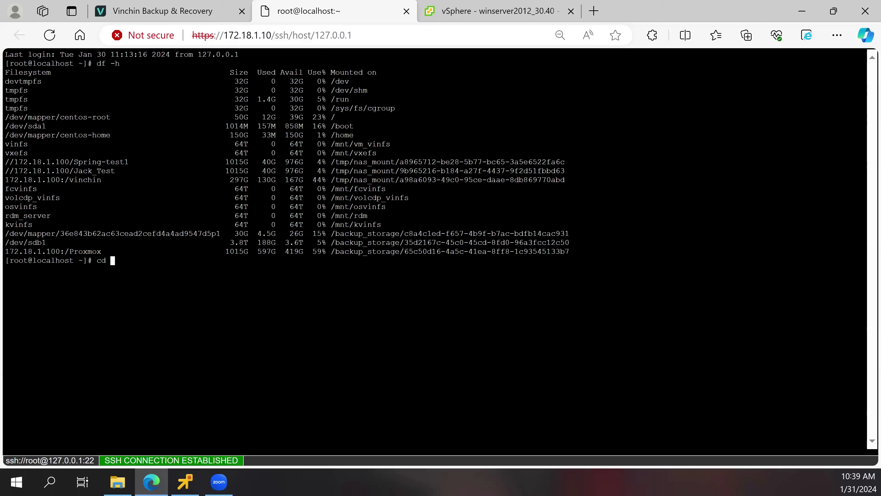
pyautogui.write('/ba')
pyautogui.press('Tab')
pyautogui.write('35')
pyautogui.press('Tab')
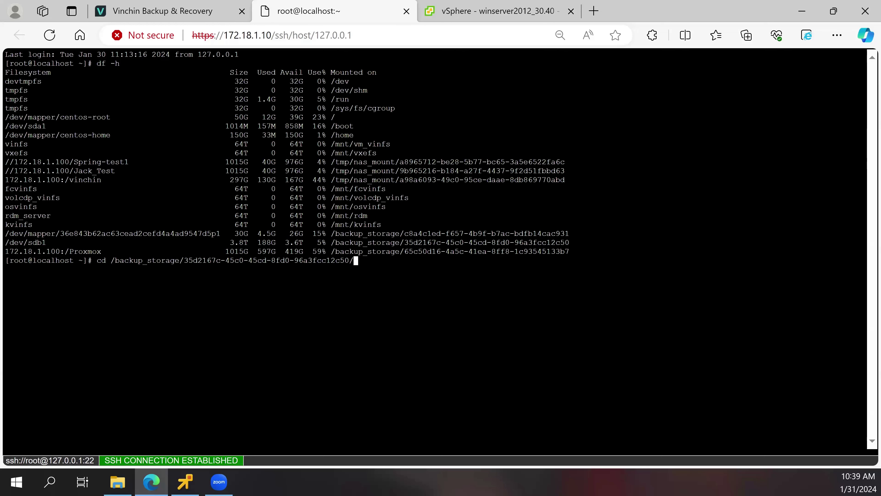
pyautogui.press('Return')
pyautogui.write('ll')
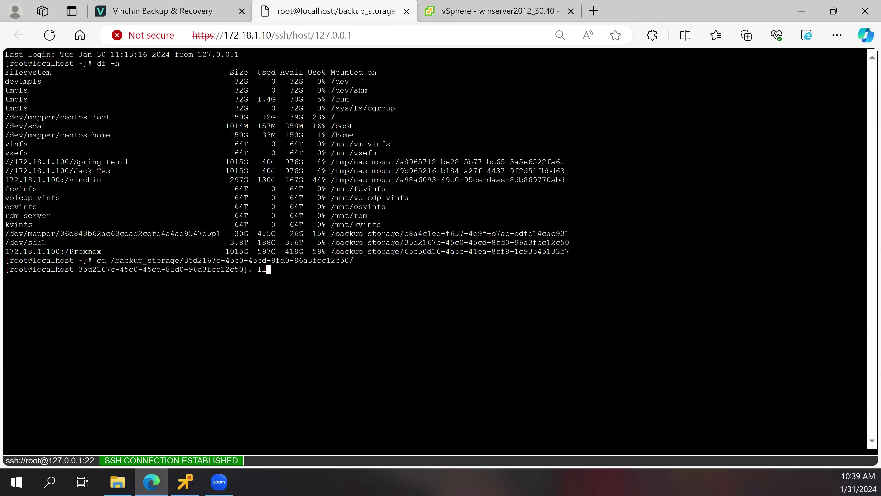
pyautogui.press('Return')
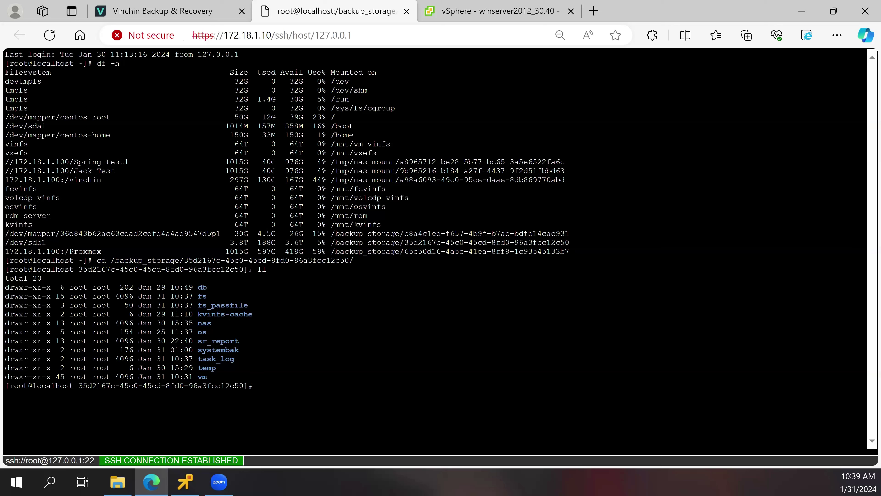
# - Attempt mkdir 123 in the backup storage, which fails with 'Operation not permitted', then type rm -rf
pyautogui.write('mkdir 123')
pyautogui.press('Return')
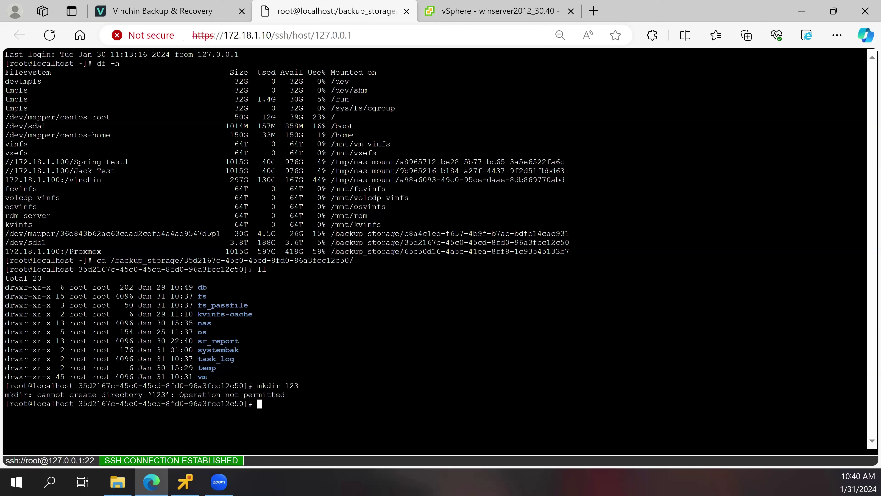
pyautogui.write('rm -rf')
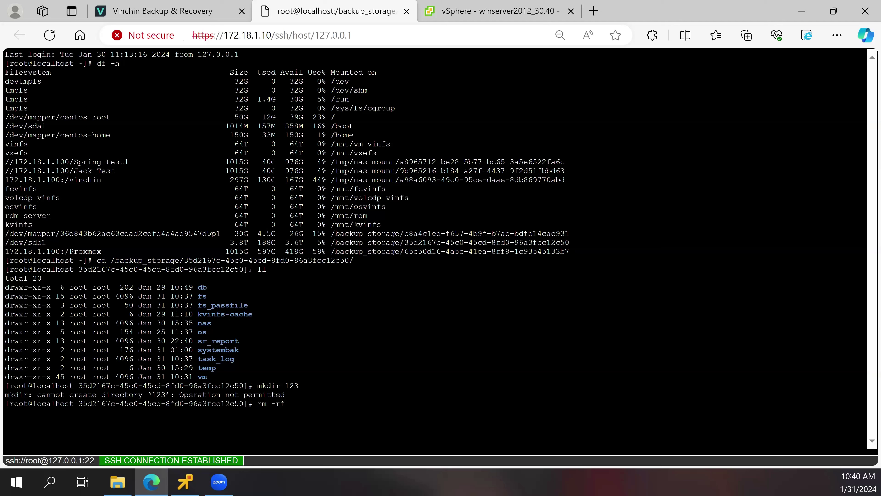
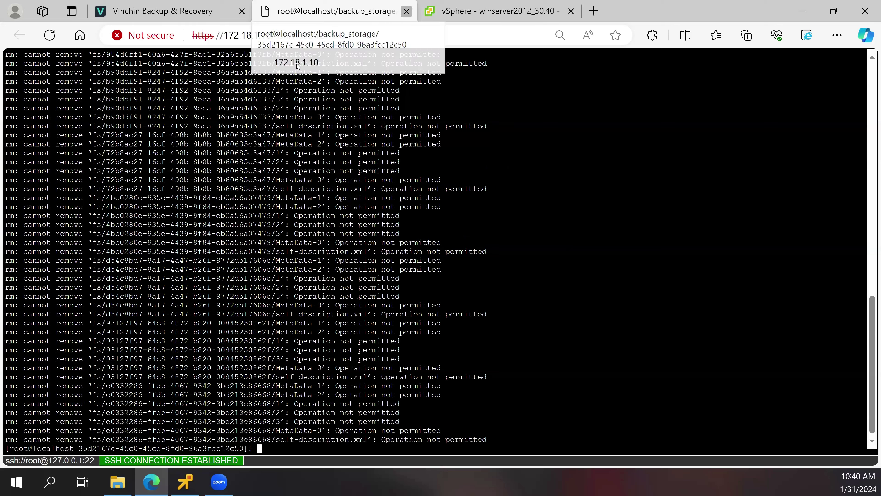
# - Close the root@localhost WebSSH tab, returning to Vinchin's System Tools page
pyautogui.click(406, 12)
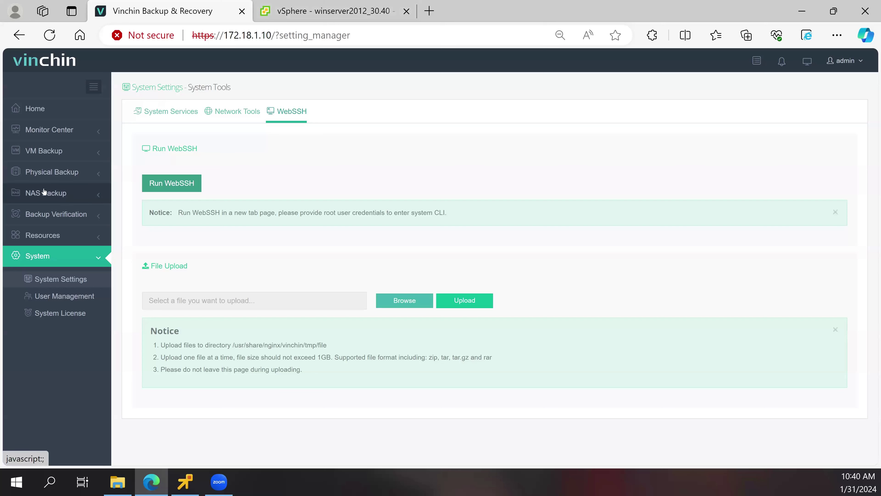
# - Expand Backup Verification in the sidebar to list Verification and Verification Lab
pyautogui.click(58, 214)
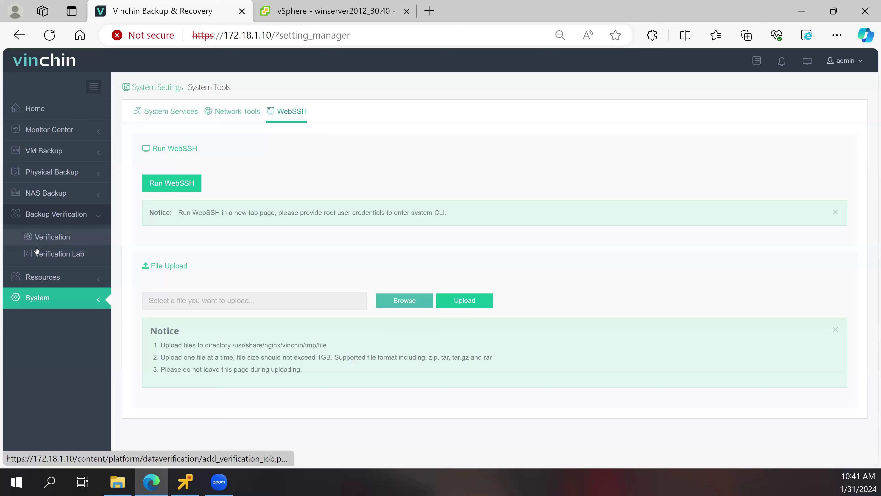
# - Review the Verification Lab list and new-lab form, then switch to vSphere Client
pyautogui.click(62, 257)
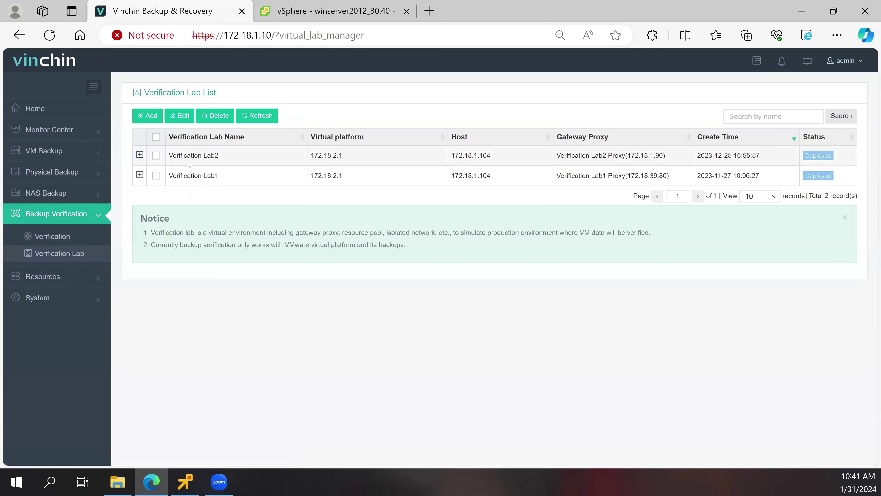
pyautogui.click(144, 115)
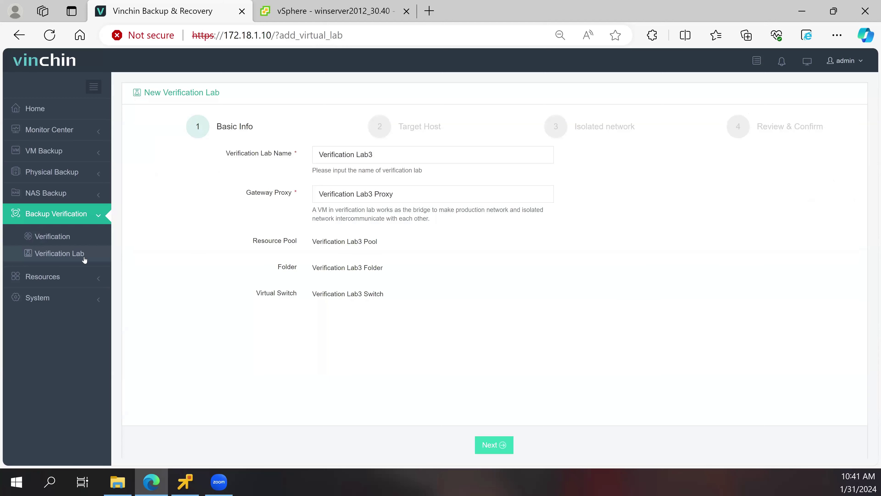
pyautogui.click(73, 259)
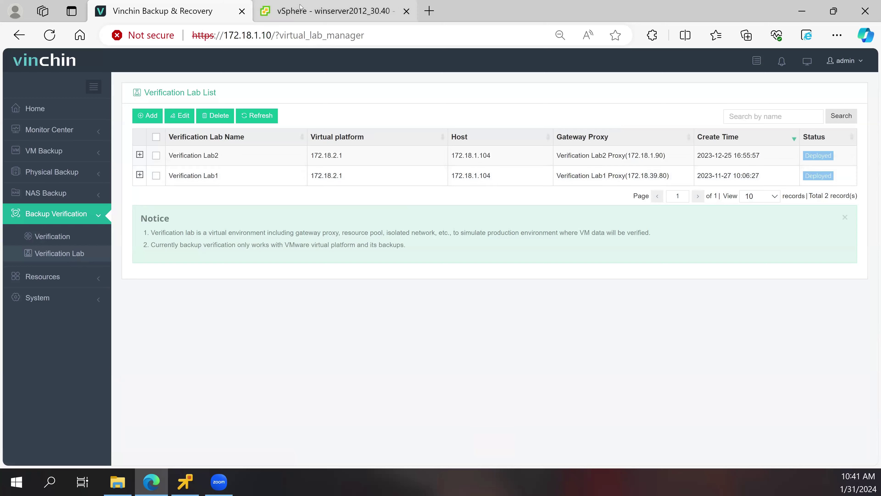
pyautogui.hotkey('ctrl', 'Tab')
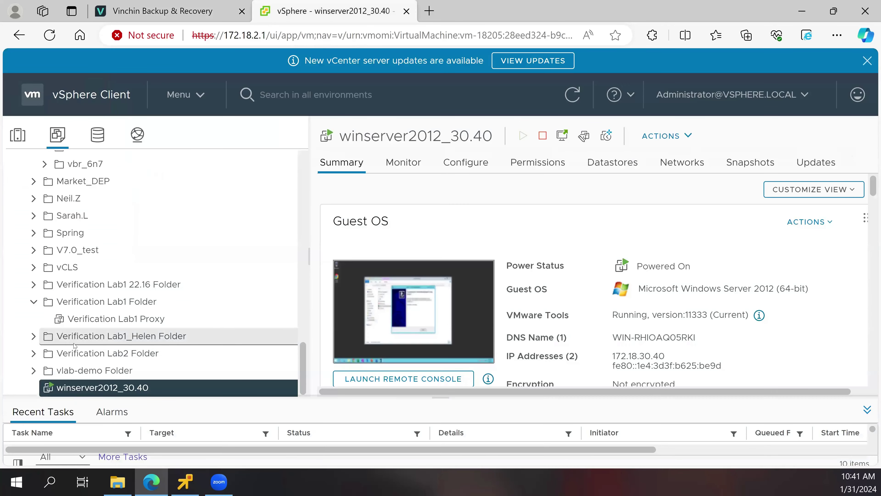
# - Inspect the Verification Lab2 Proxy VM's summary and VM Hardware, then return to Vinchin
pyautogui.click(55, 354)
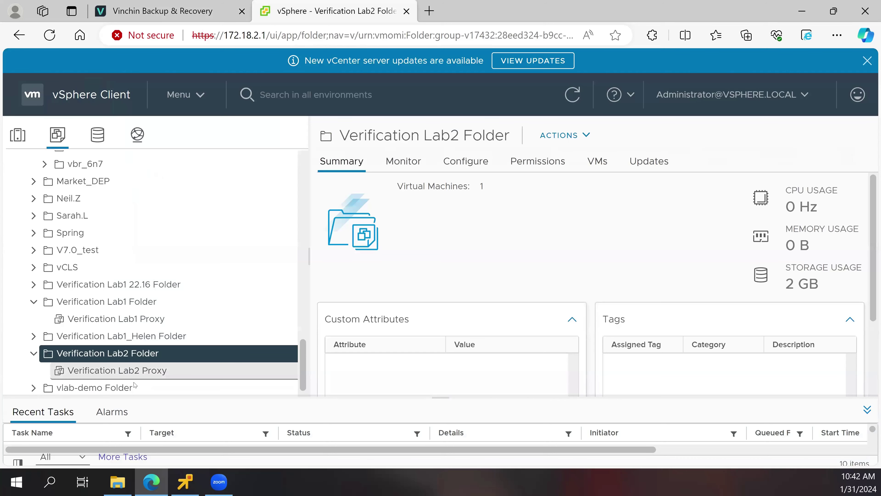
pyautogui.click(135, 371)
pyautogui.scroll(-5, 340, 306)
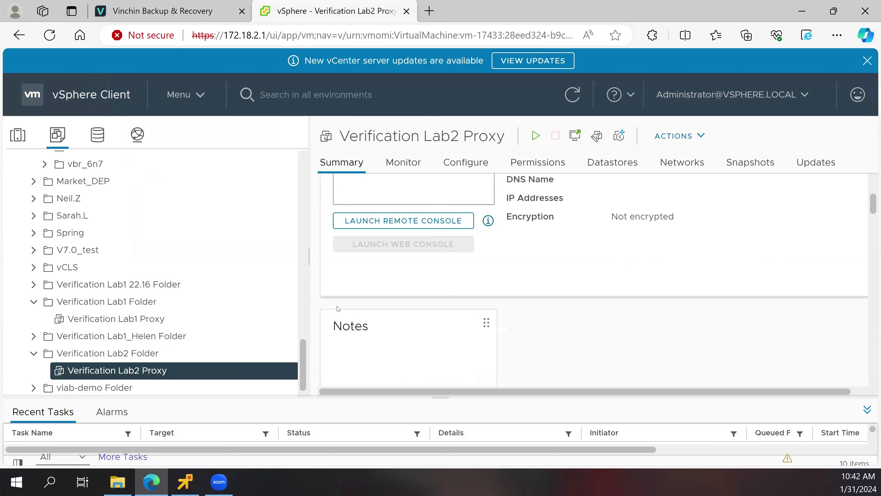
pyautogui.scroll(-5, 338, 309)
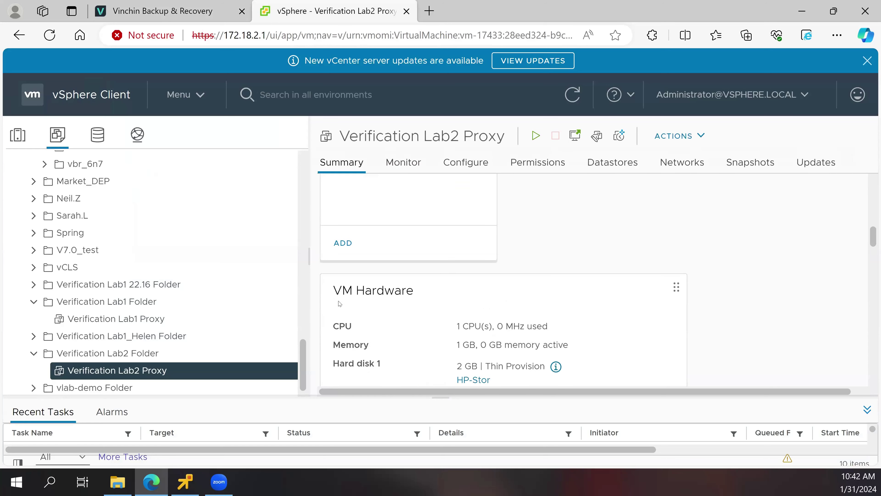
pyautogui.scroll(-2, 339, 301)
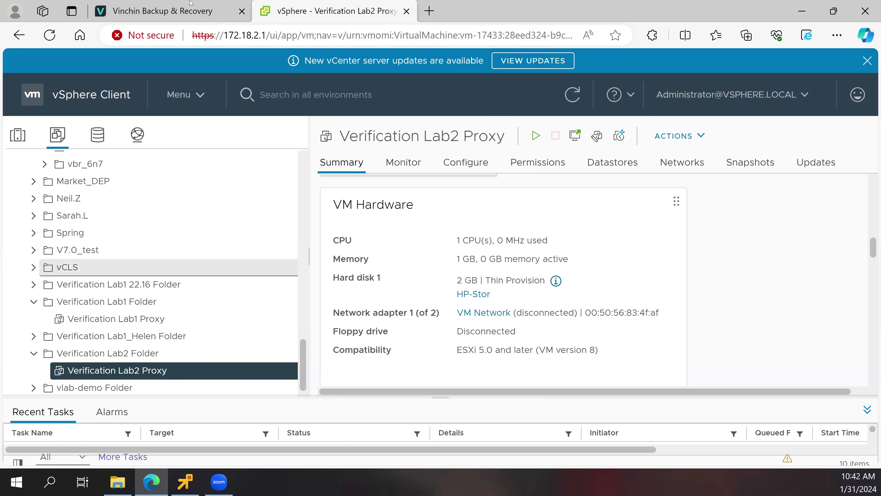
pyautogui.click(190, 10)
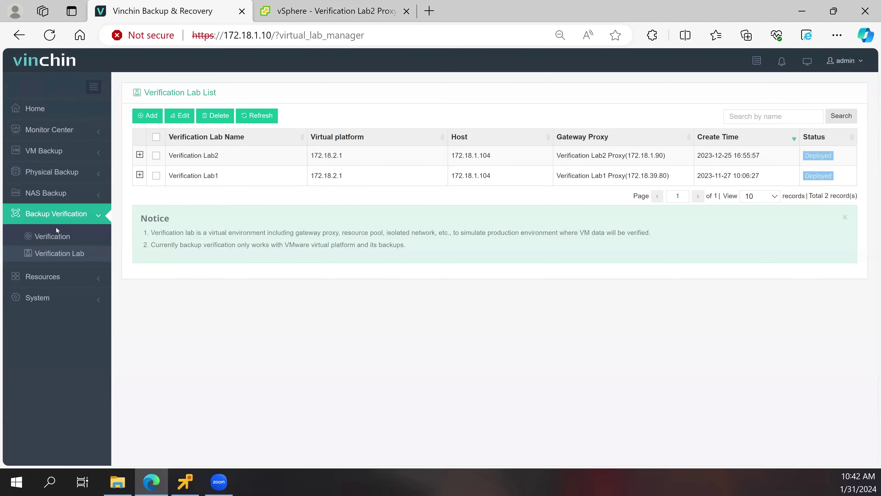
# - Begin an automatic verification job by job VMware vSphere Backup20240131, listing winserver2012_30.40
pyautogui.click(56, 235)
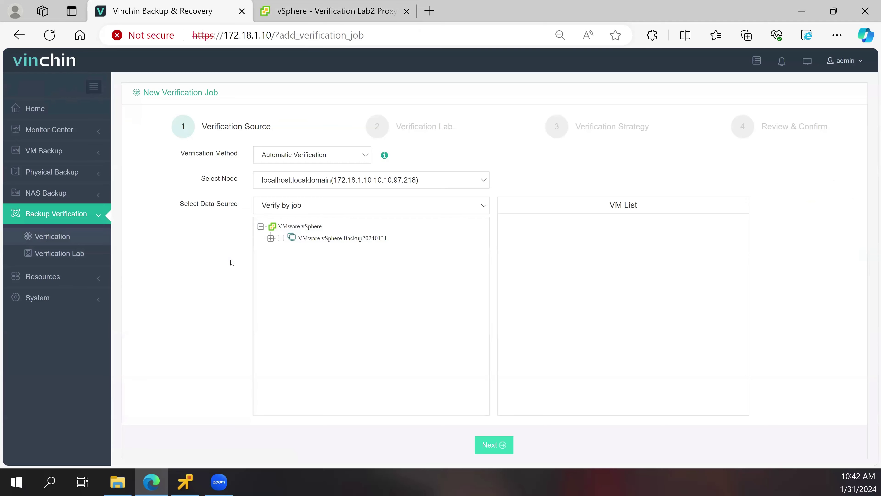
pyautogui.click(278, 161)
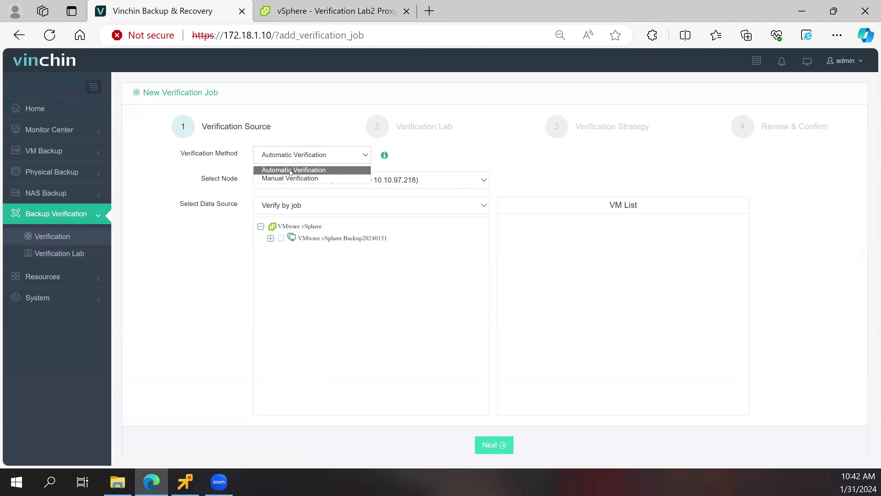
pyautogui.click(280, 170)
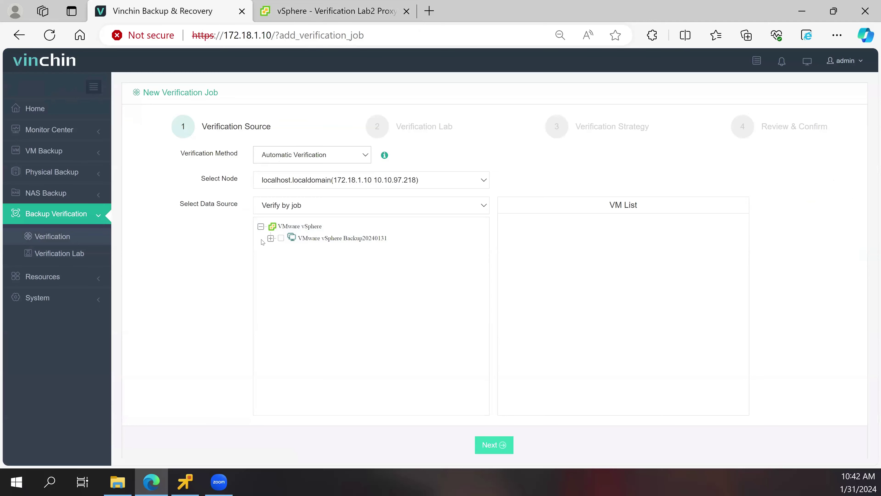
pyautogui.click(281, 240)
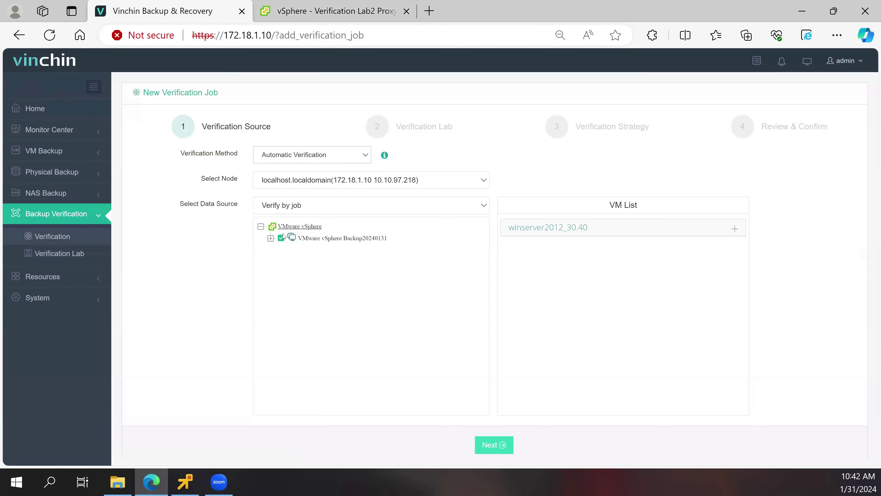
pyautogui.click(294, 208)
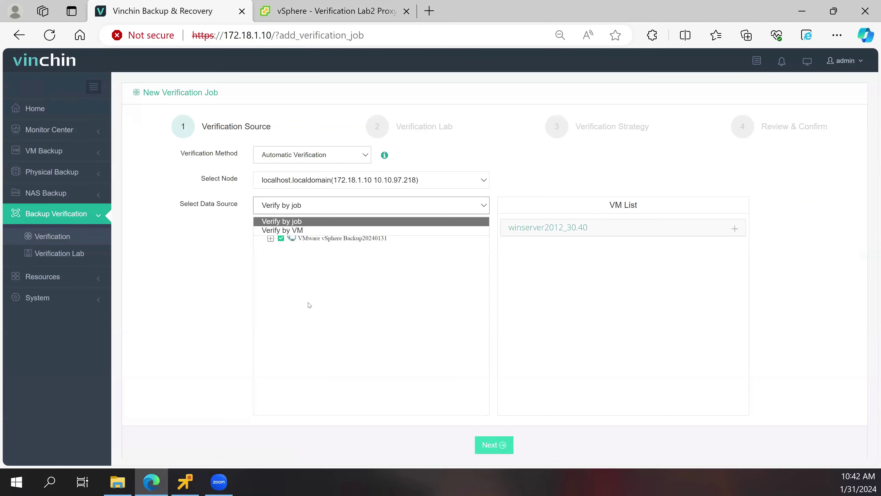
pyautogui.click(302, 325)
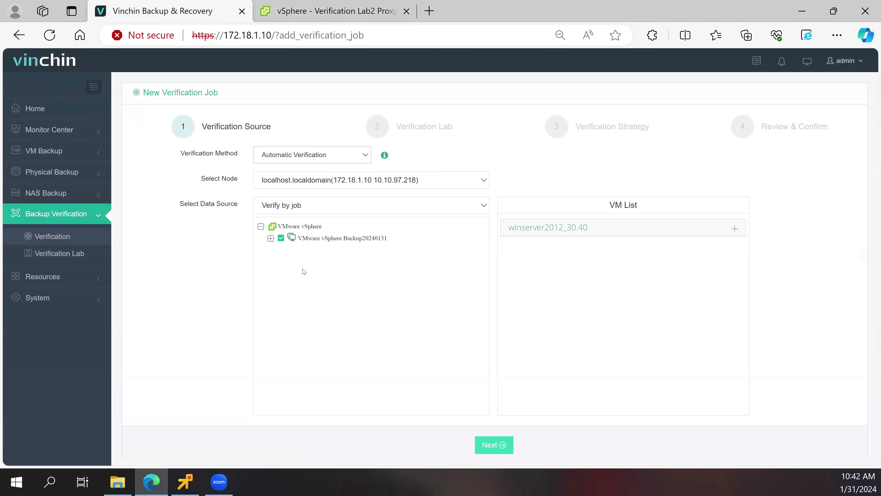
pyautogui.click(310, 239)
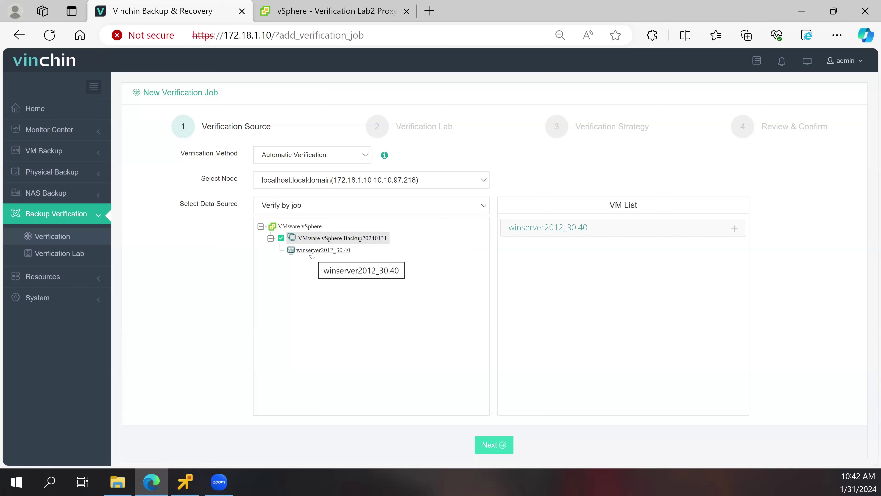
# - Give winserver2012_30.40 8 CPU sockets, 1 core per socket and 16 GB RAM, then continue
pyautogui.click(554, 231)
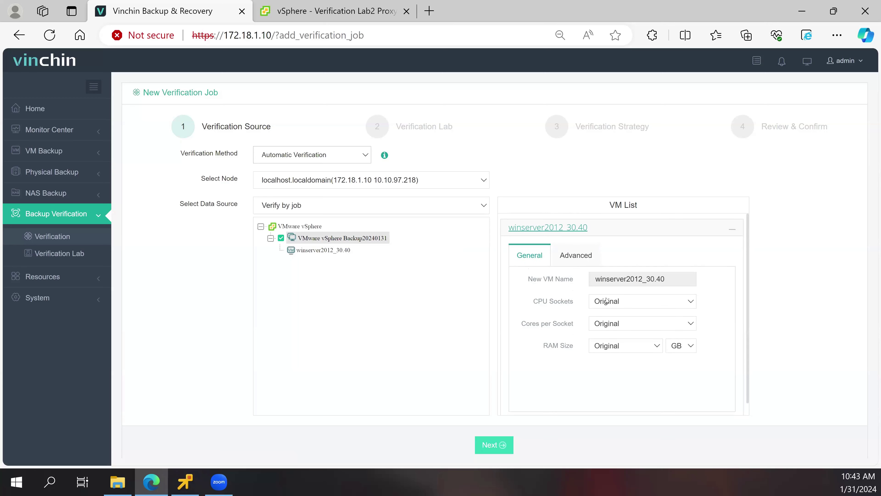
pyautogui.click(613, 300)
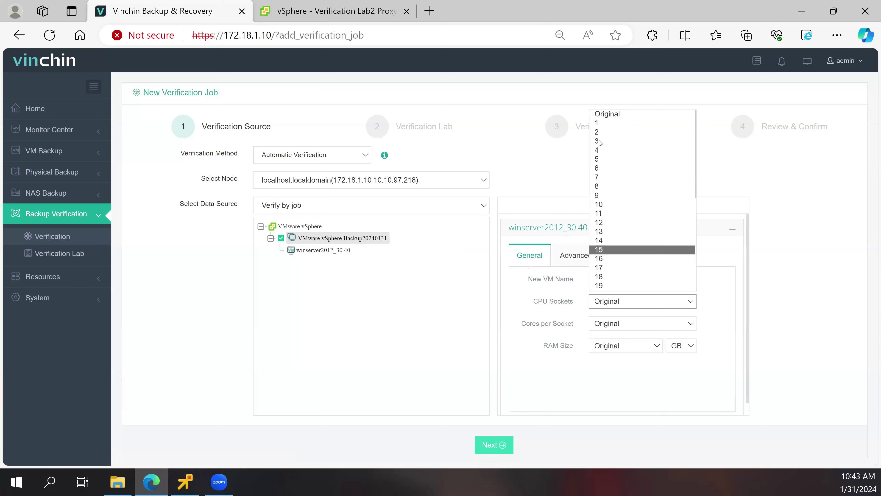
pyautogui.click(602, 187)
pyautogui.click(628, 323)
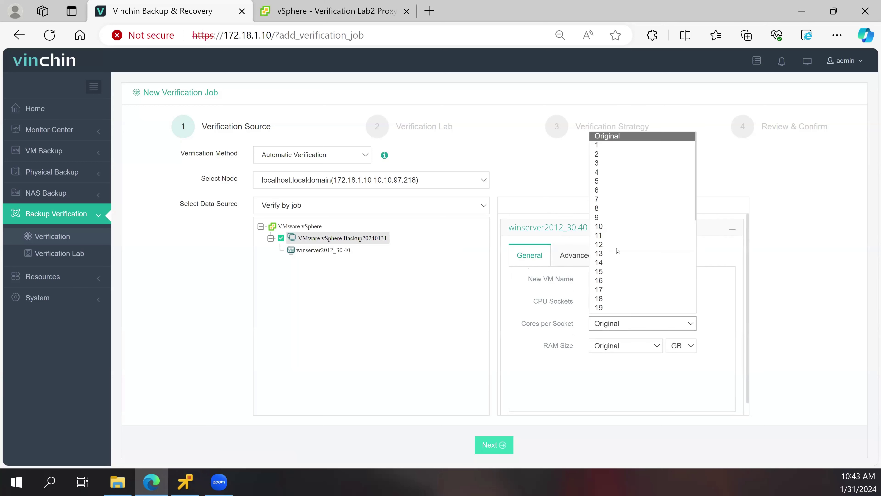
pyautogui.click(602, 280)
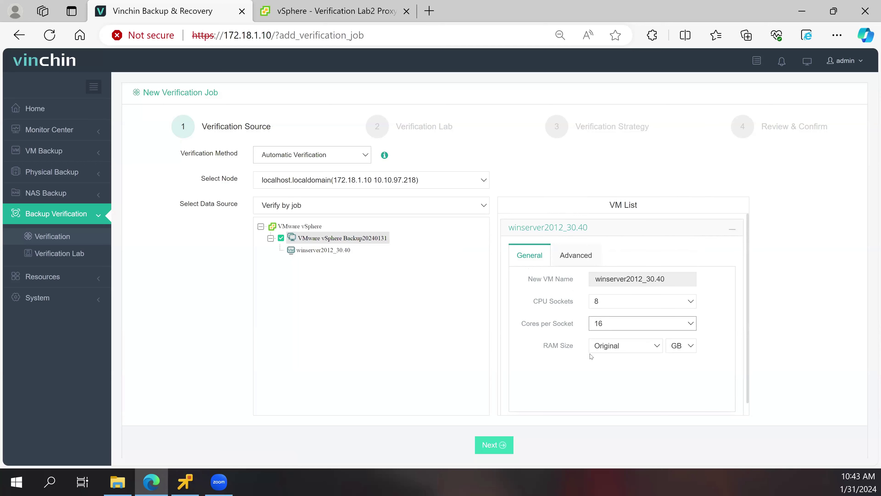
pyautogui.click(613, 346)
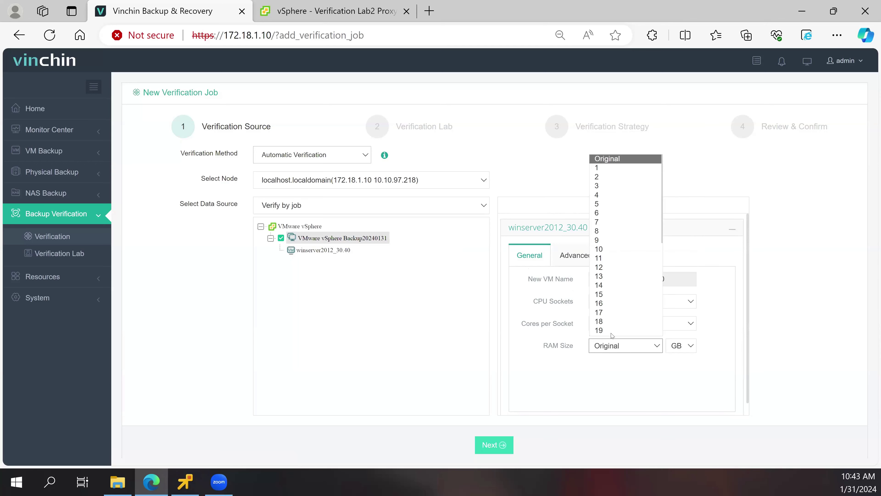
pyautogui.click(610, 333)
pyautogui.click(612, 323)
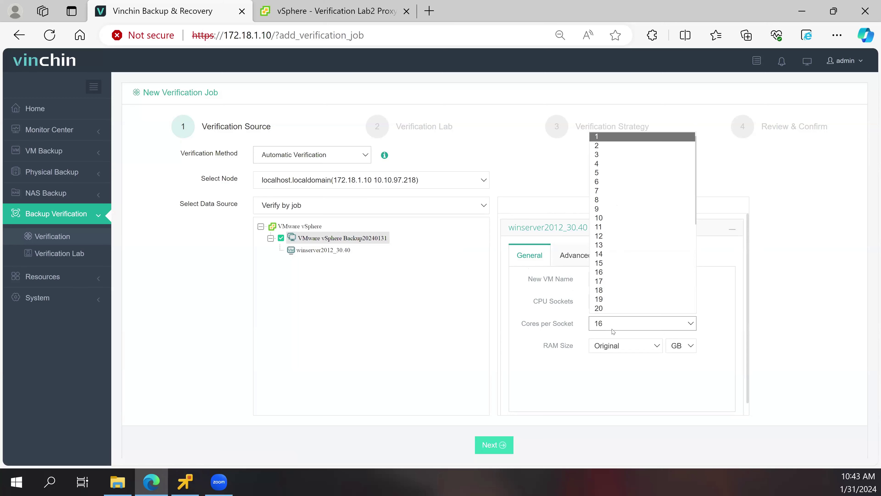
pyautogui.click(600, 138)
pyautogui.click(657, 345)
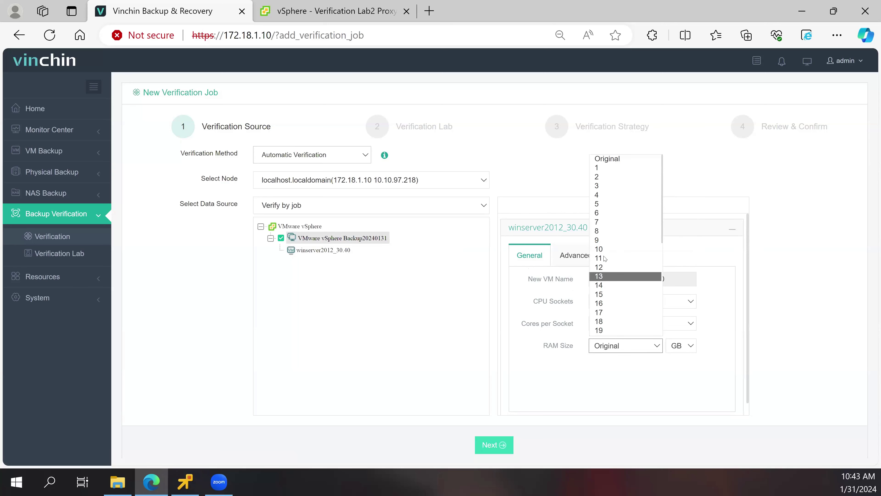
pyautogui.click(560, 257)
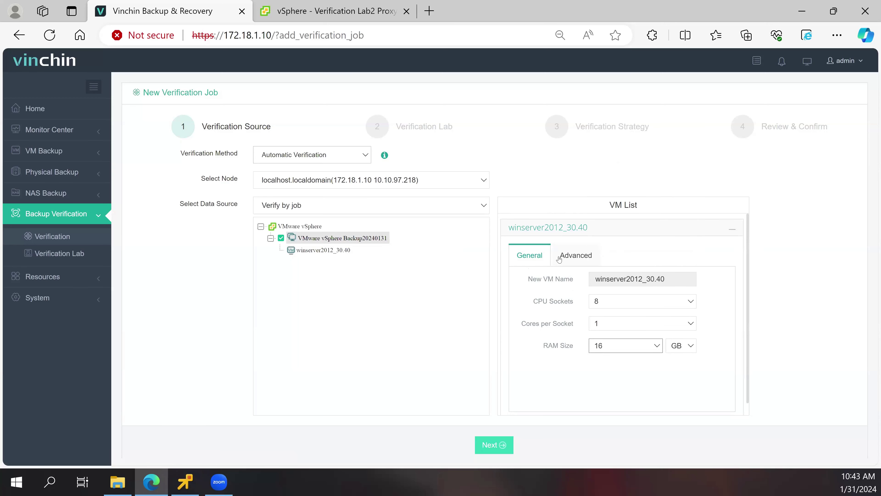
pyautogui.click(576, 255)
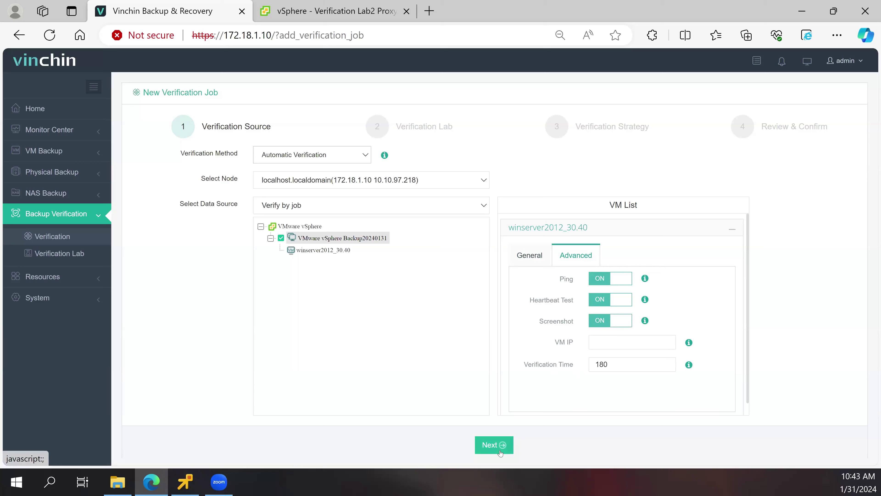
pyautogui.click(494, 445)
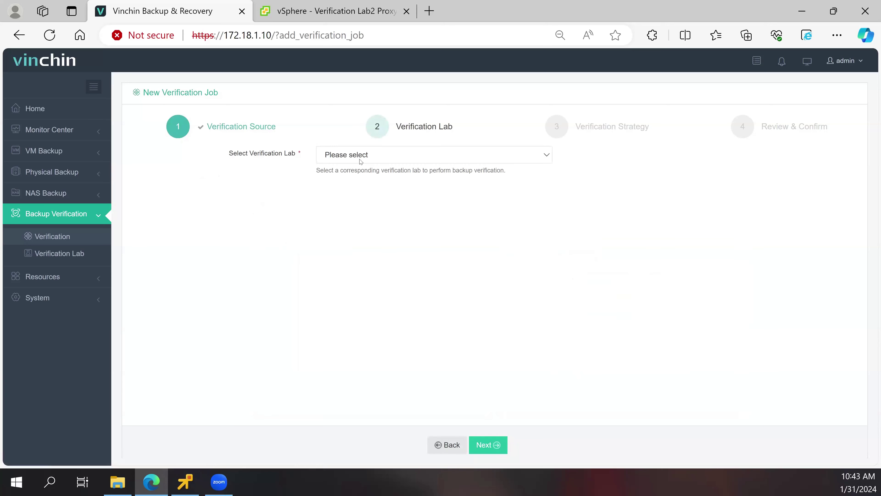
# - Choose Verification Lab1 as the job's lab and continue to the strategy step
pyautogui.click(361, 160)
pyautogui.click(359, 179)
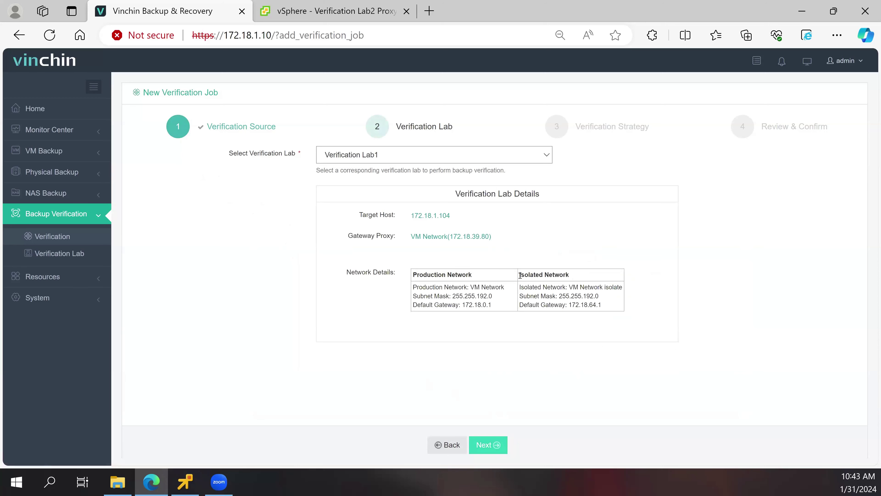
pyautogui.moveTo(520, 275); pyautogui.dragTo(569, 275)
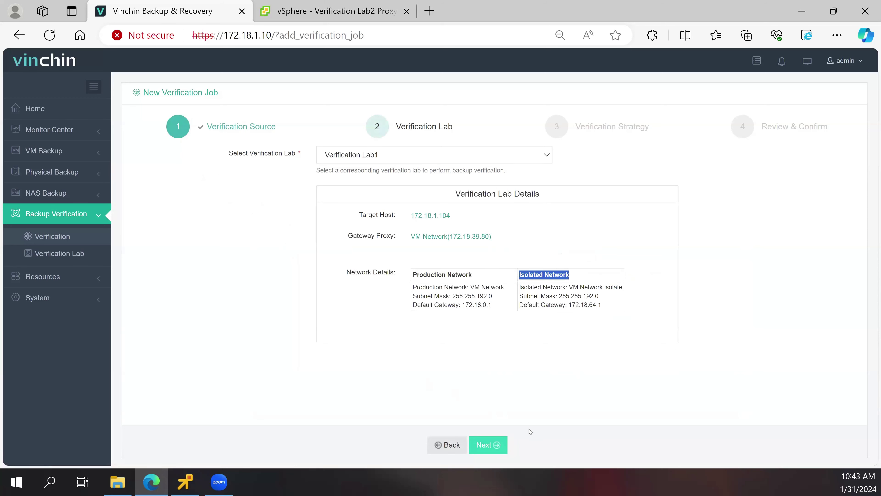
pyautogui.click(495, 445)
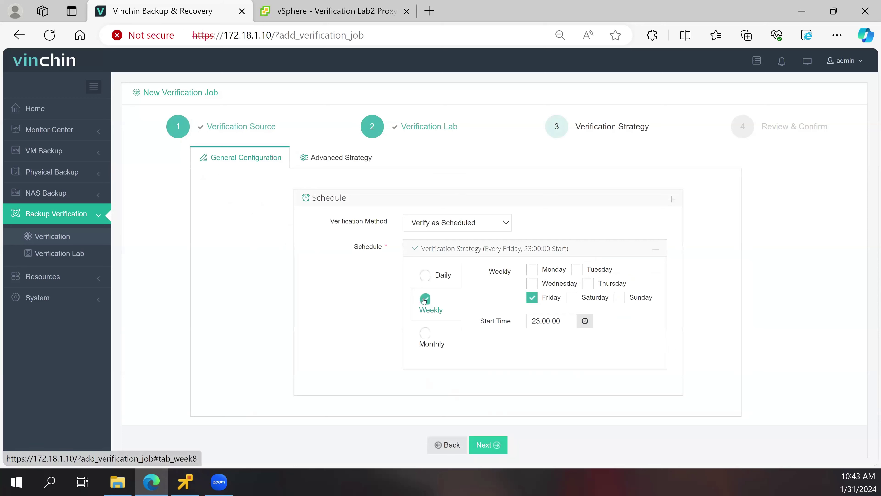
# - Schedule the verification daily at 23:00 and proceed to Review & Confirm
pyautogui.click(425, 275)
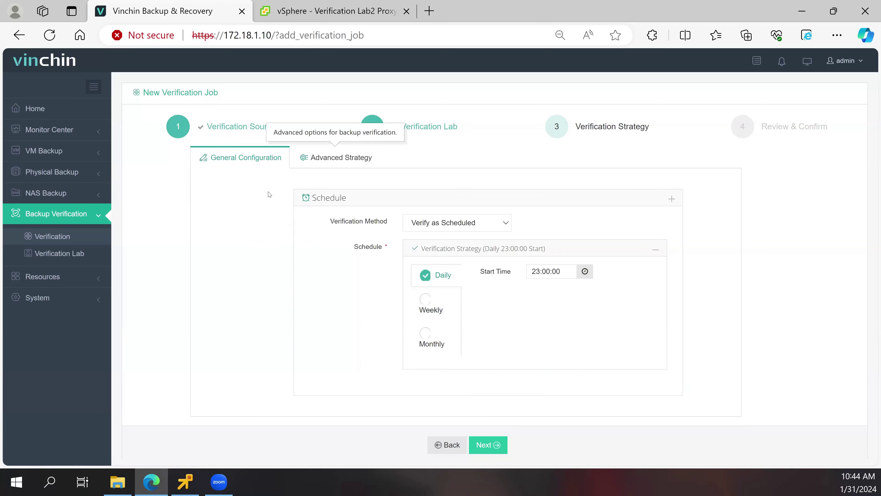
pyautogui.click(335, 157)
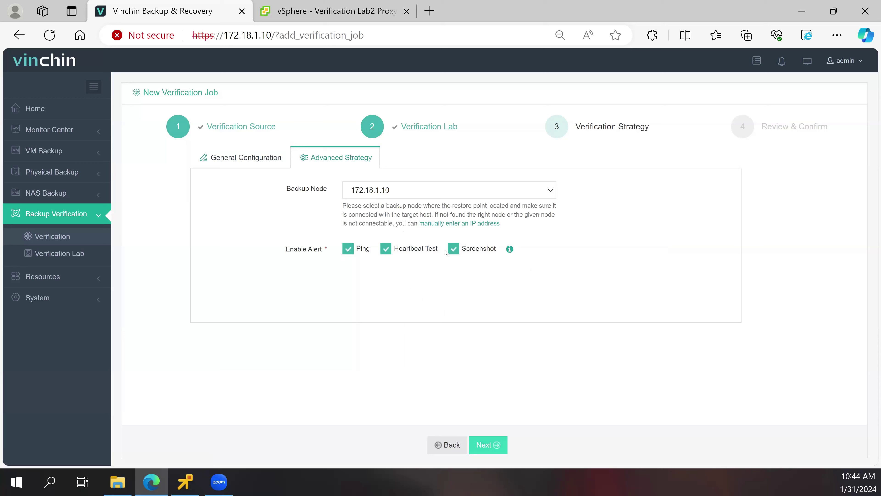
pyautogui.click(482, 446)
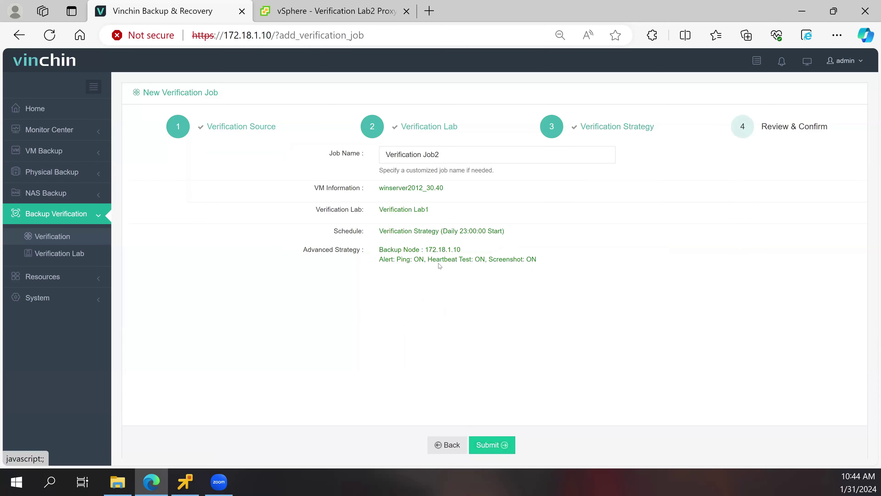
# - Rename the job to Verification Job2024 and submit it
pyautogui.click(457, 161)
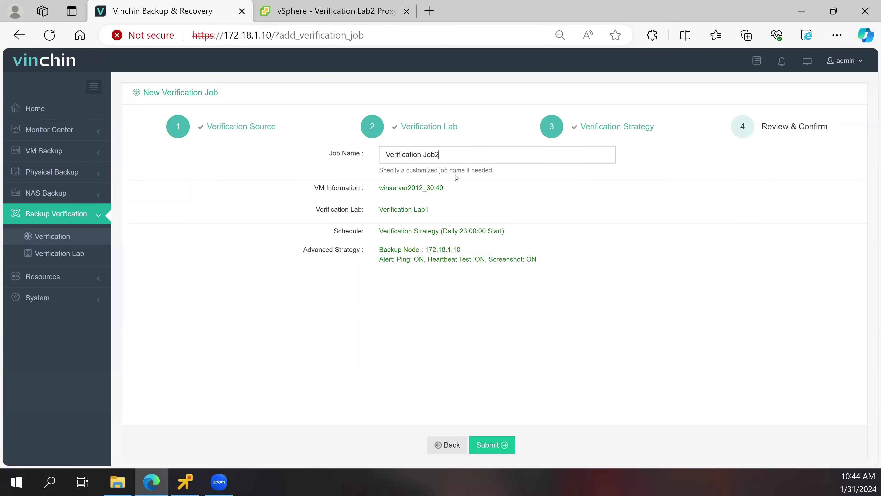
pyautogui.write('024')
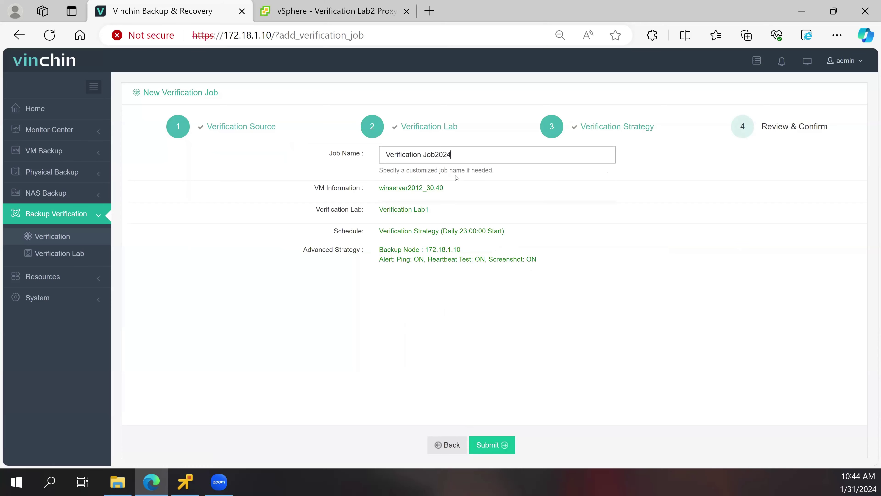
pyautogui.click(502, 445)
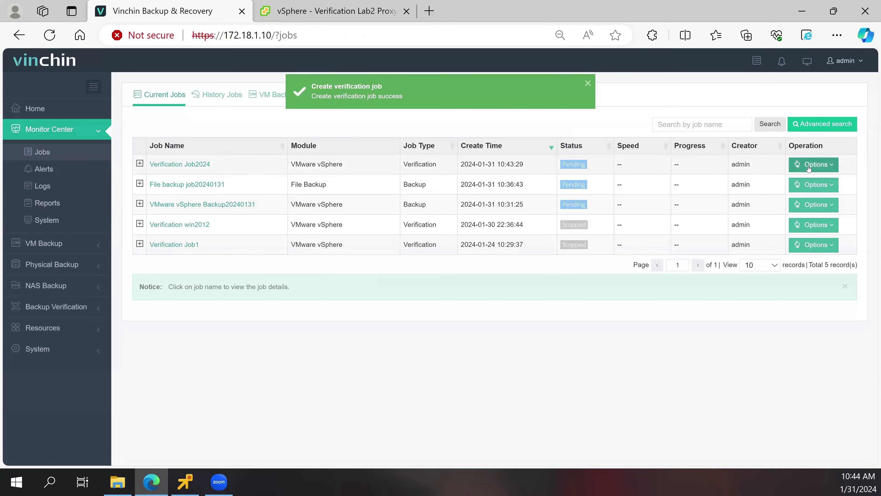
# - Start Verification Job2024 and open its Job Details, then switch to vSphere Client
pyautogui.click(809, 167)
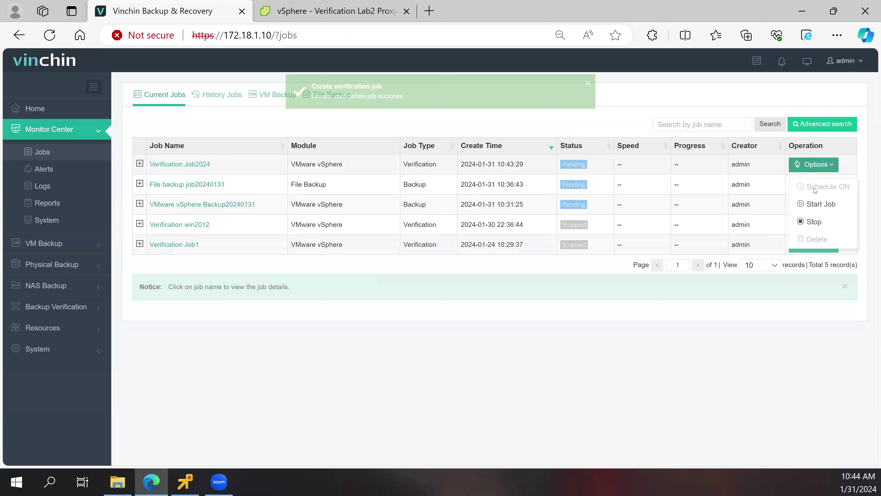
pyautogui.click(812, 203)
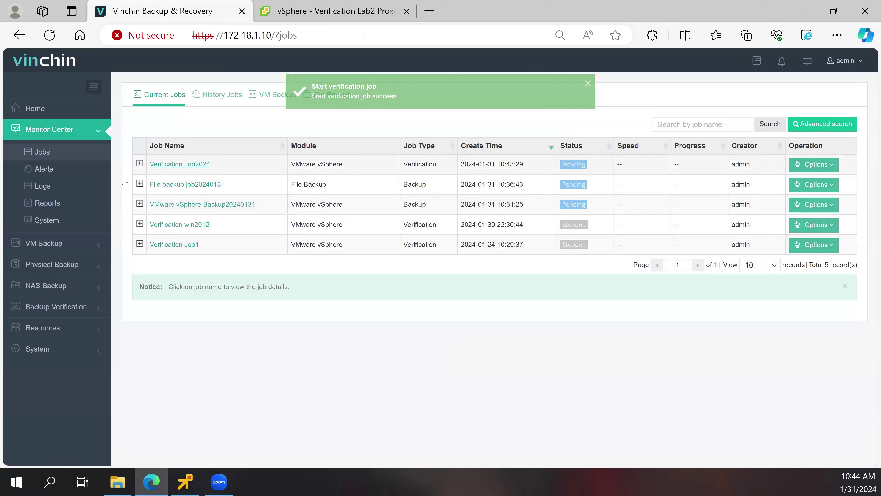
pyautogui.click(180, 164)
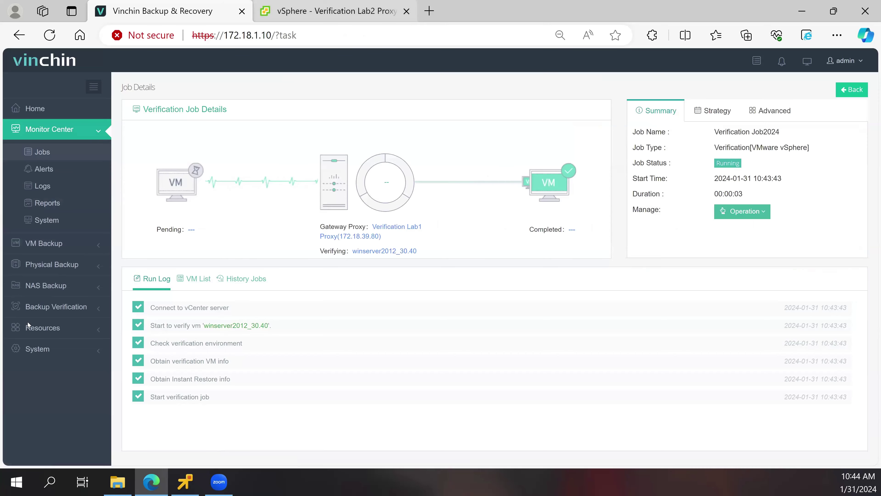
pyautogui.hotkey('ctrl', 'Tab')
pyautogui.scroll(-1, 79, 315)
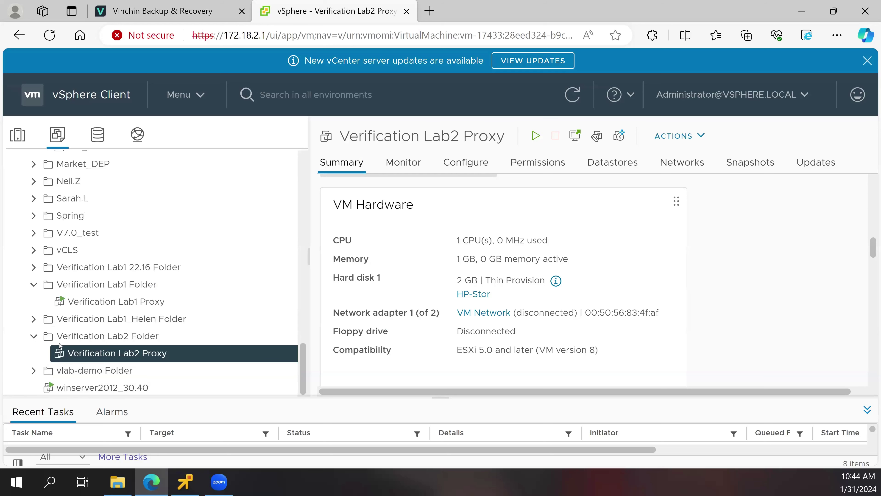
pyautogui.click(69, 292)
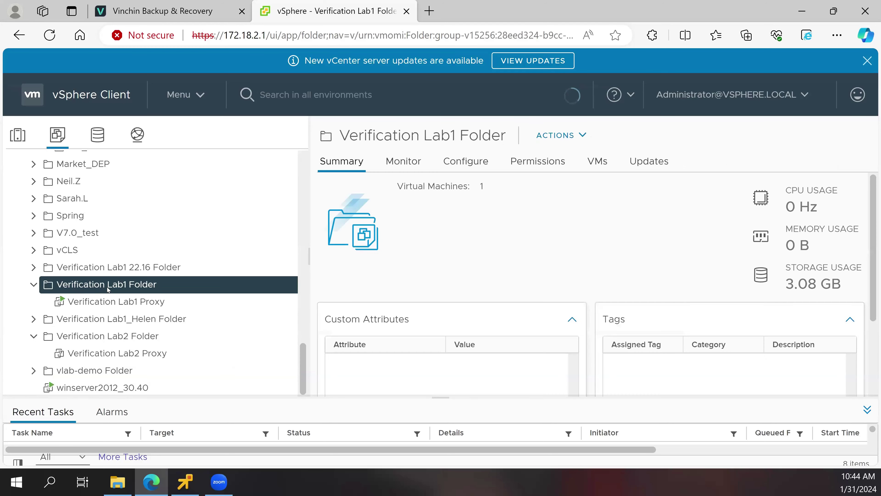
pyautogui.click(105, 302)
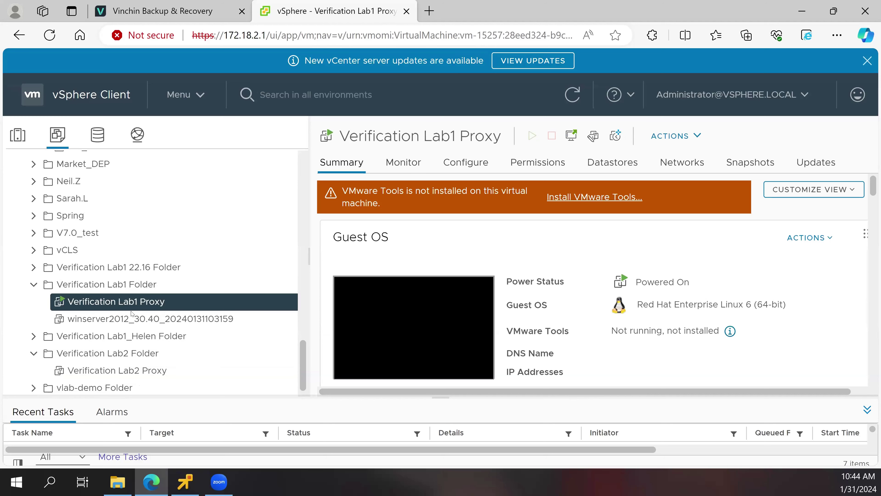
pyautogui.click(136, 318)
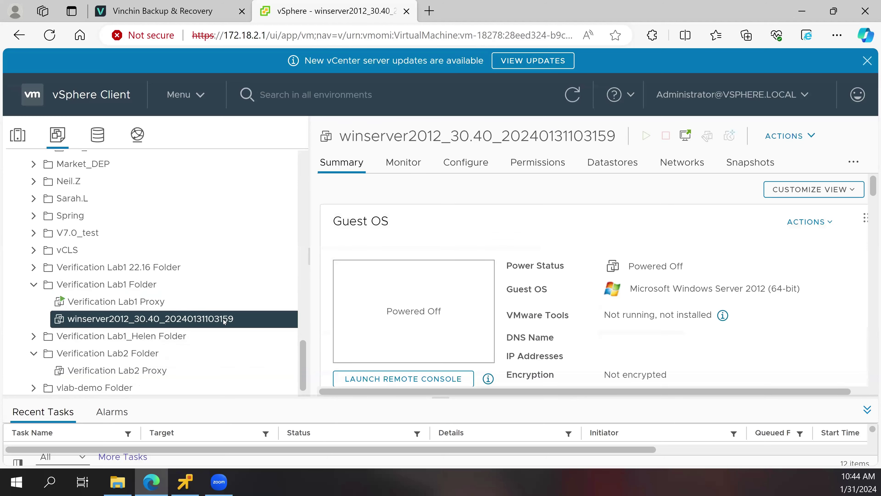
pyautogui.scroll(-2, 415, 327)
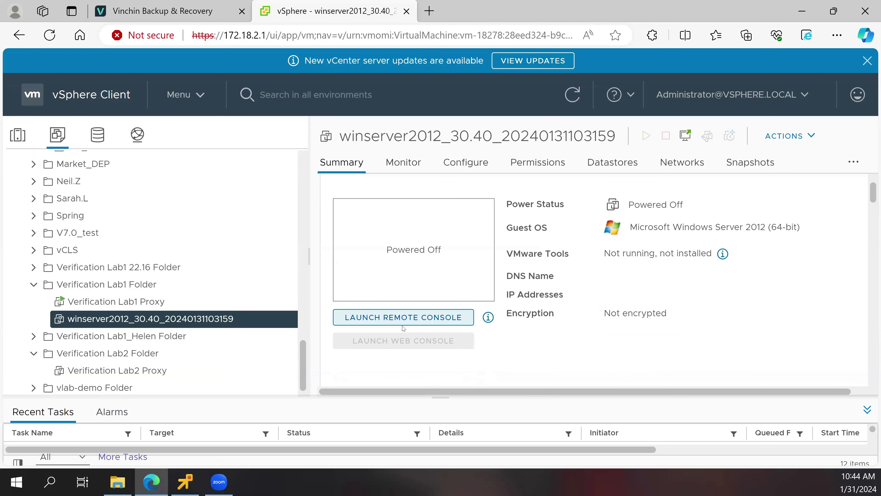
pyautogui.scroll(-5, 403, 328)
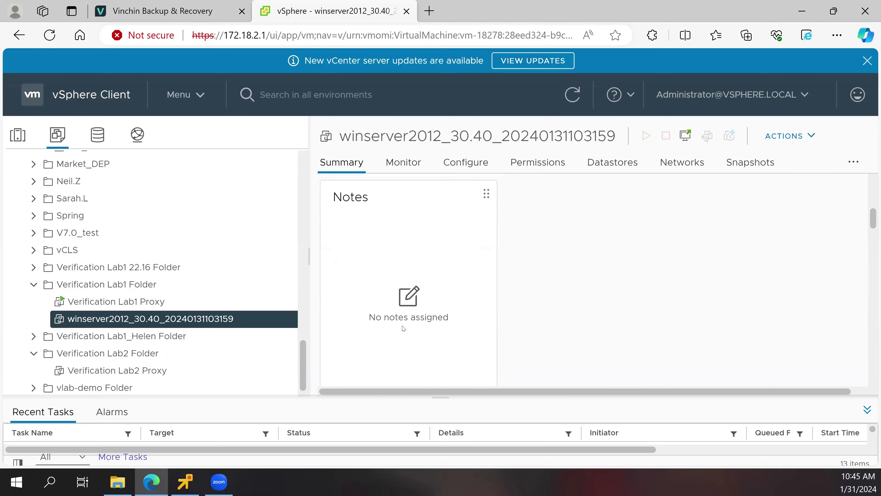
pyautogui.scroll(-6, 401, 325)
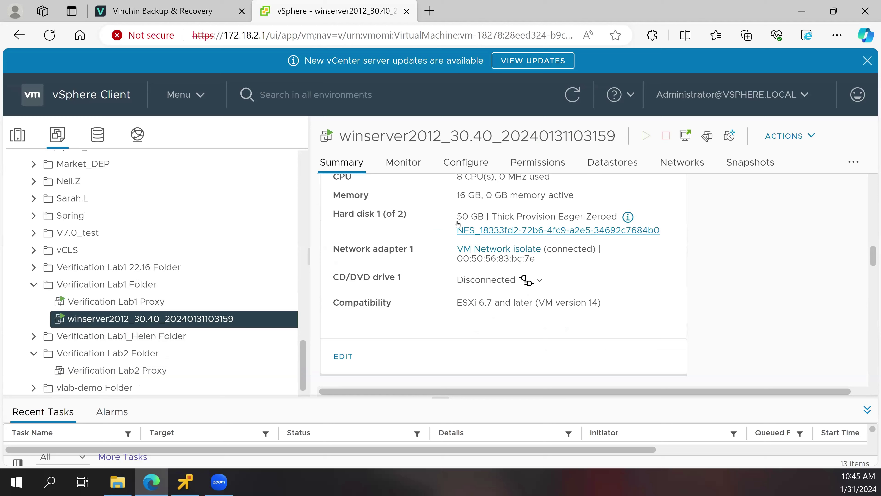
pyautogui.hotkey('ctrl', 'Tab')
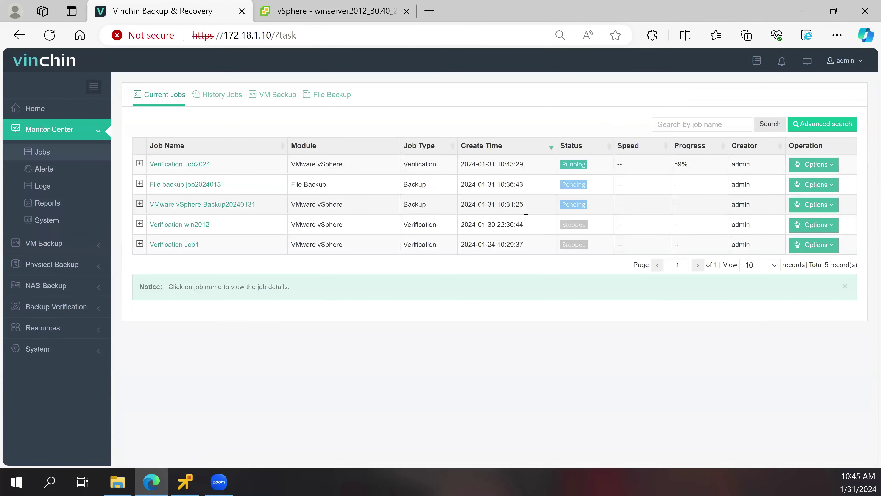
# - Review Verification win2012's past-run verification report, confirming ping, heartbeat and screenshot finished
pyautogui.click(177, 225)
pyautogui.click(242, 279)
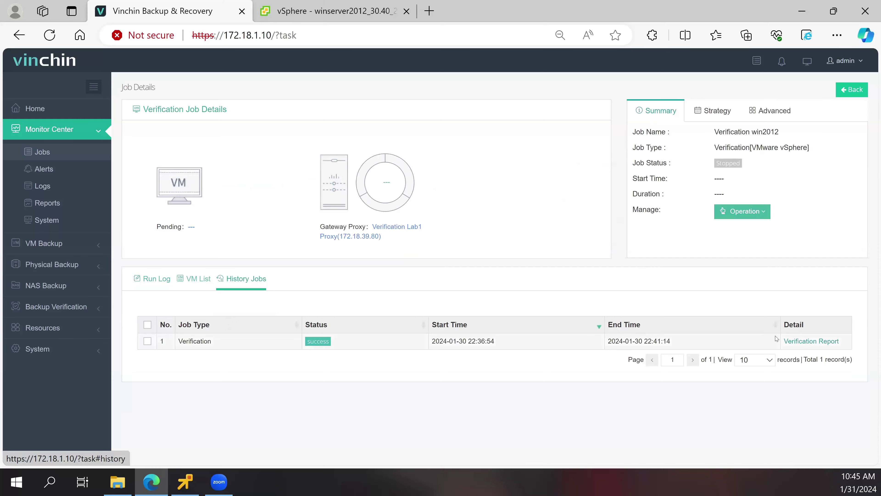
pyautogui.click(804, 343)
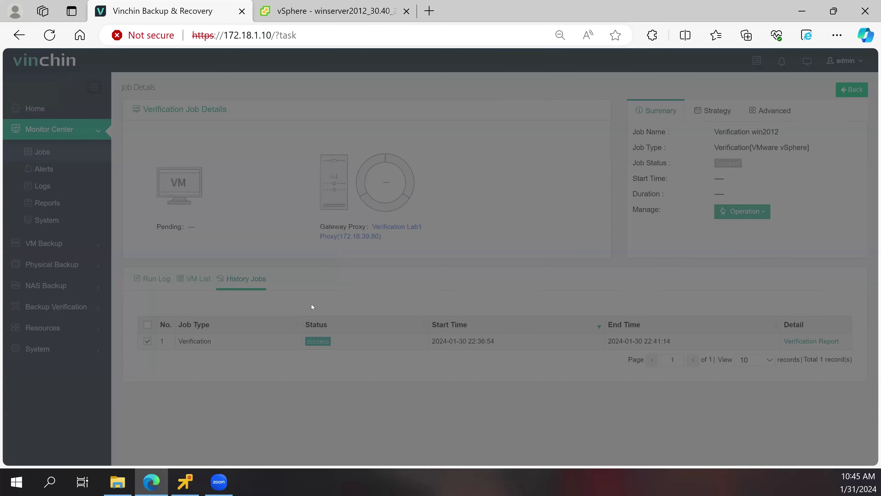
pyautogui.scroll(-3, 523, 251)
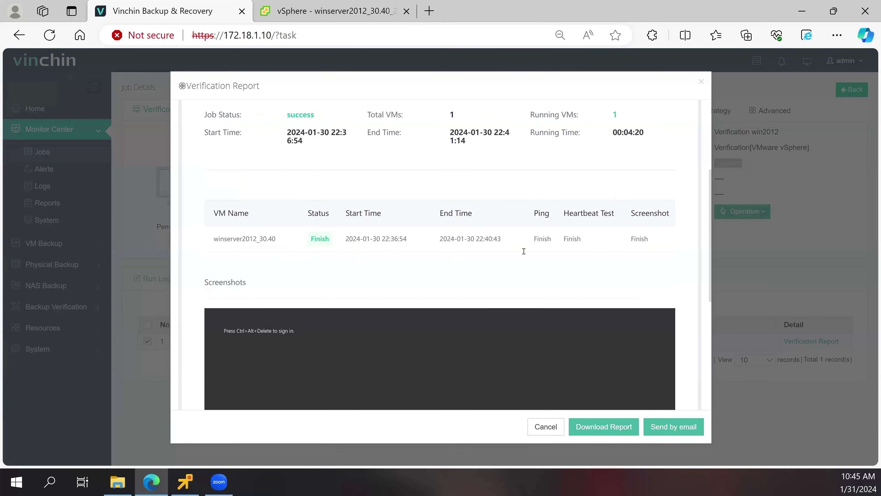
pyautogui.scroll(-1, 523, 251)
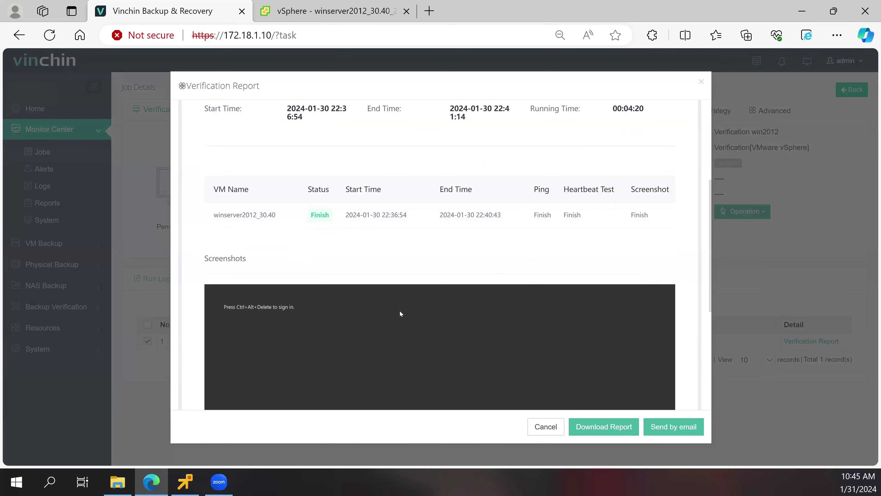
pyautogui.scroll(-4, 400, 313)
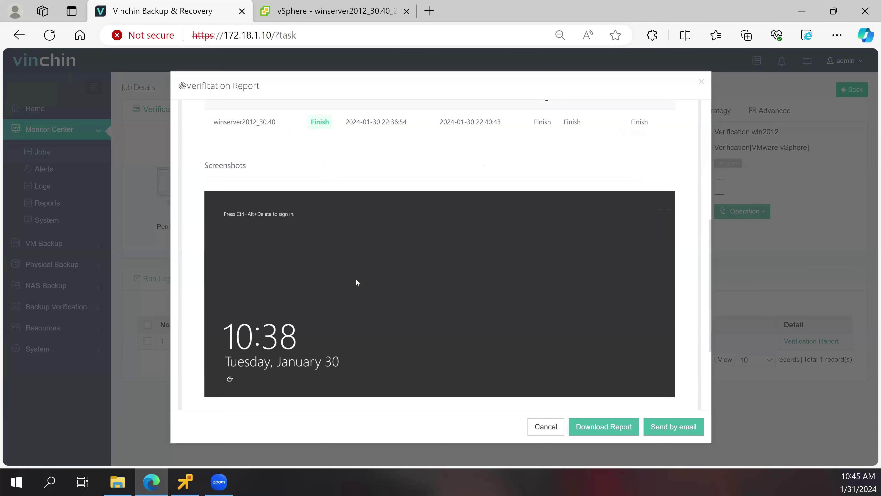
pyautogui.moveTo(356, 280)
pyautogui.scroll(-3, 537, 387)
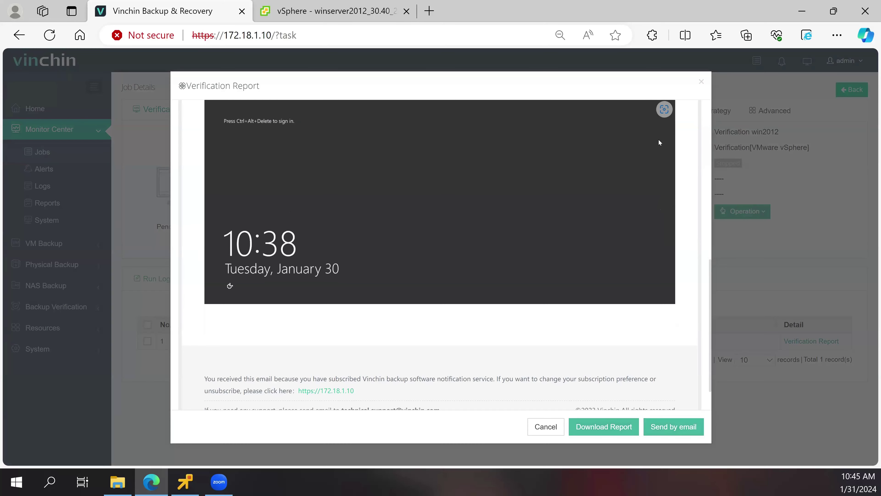
pyautogui.scroll(4, 679, 104)
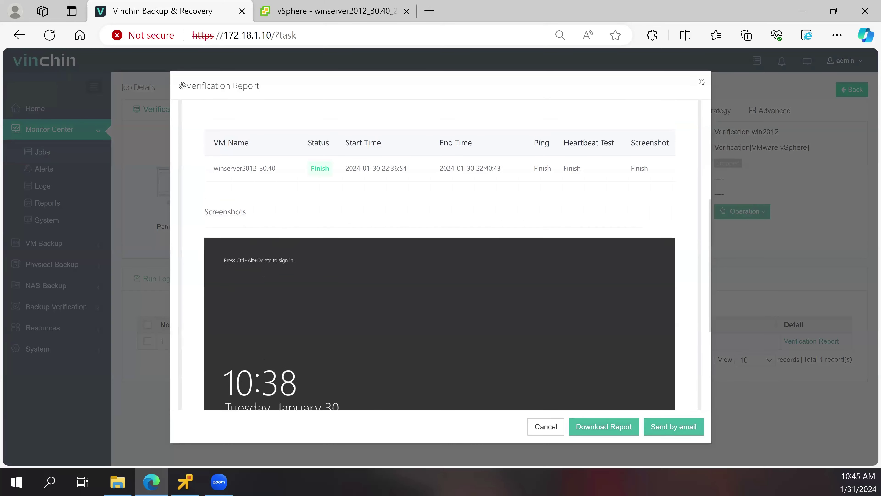
pyautogui.click(701, 81)
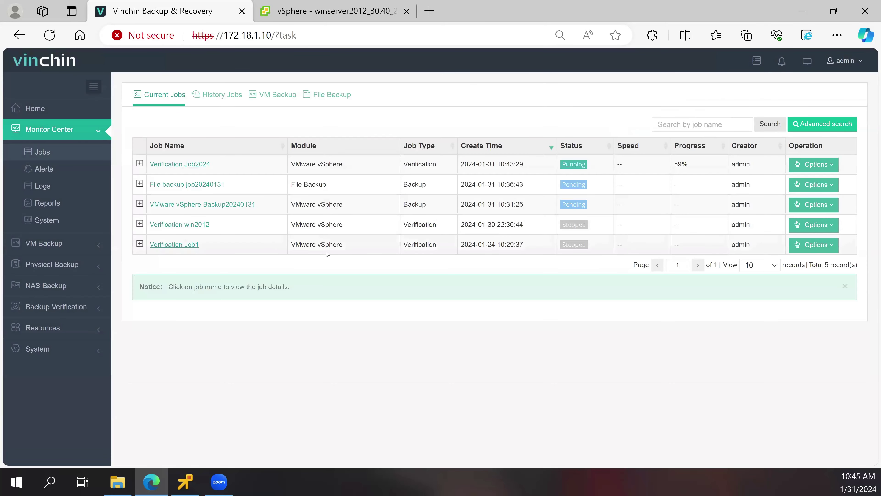
# - Review Verification Job1's history, with its one successful run on 2024-01-24, and its report
pyautogui.click(175, 244)
pyautogui.click(236, 280)
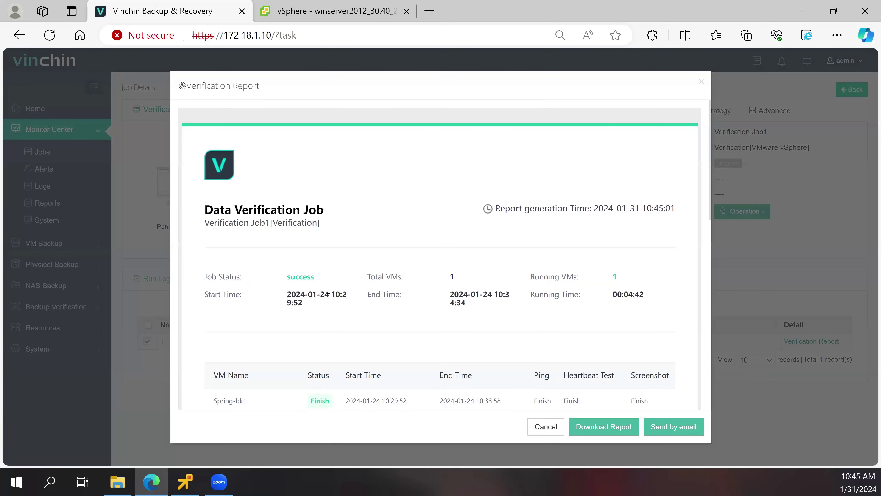
pyautogui.scroll(-5, 440, 312)
pyautogui.scroll(-1, 635, 120)
pyautogui.scroll(1, 635, 120)
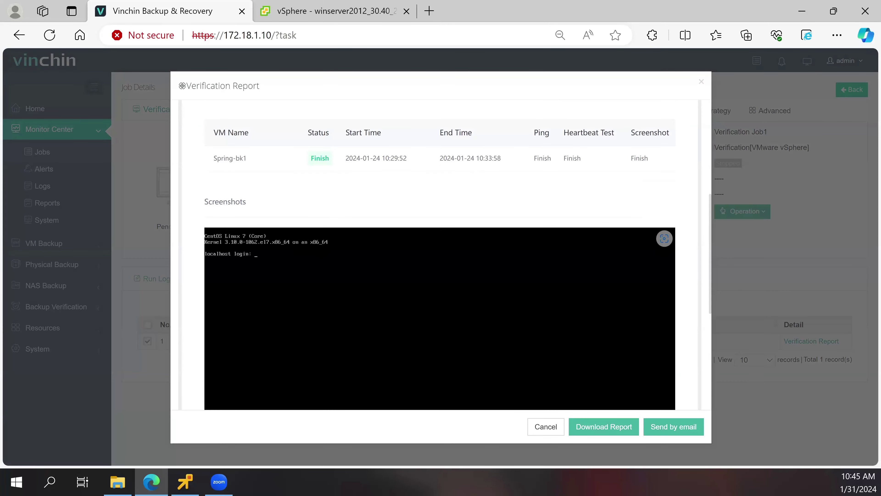
pyautogui.click(700, 83)
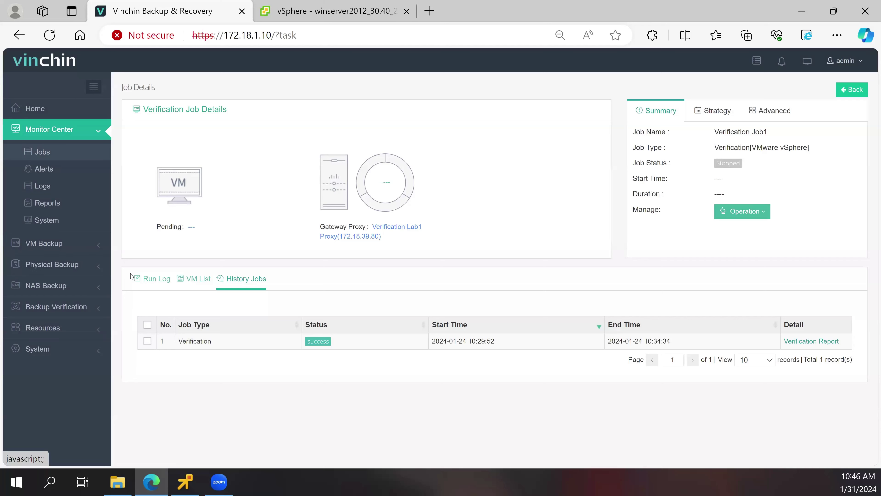
# - In the winserver2012_30.40 console, finish the agent setup wizard and select the ransom-test archive
pyautogui.click(184, 482)
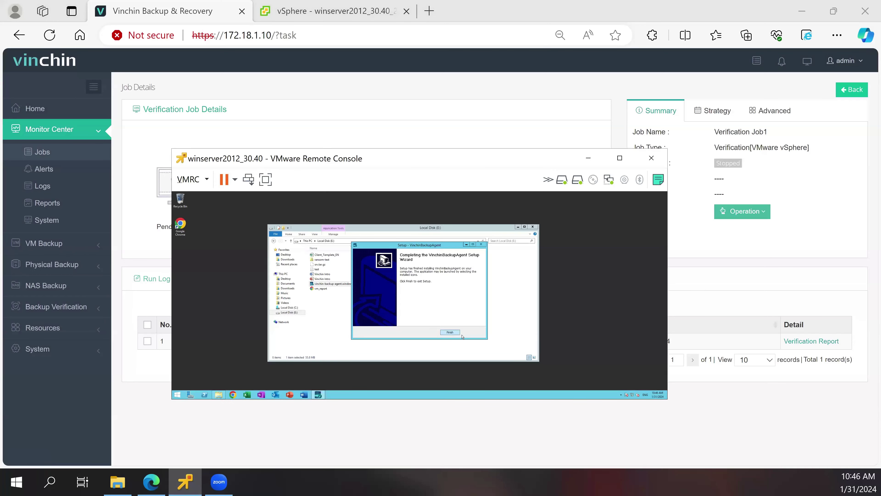
pyautogui.click(451, 332)
pyautogui.click(416, 331)
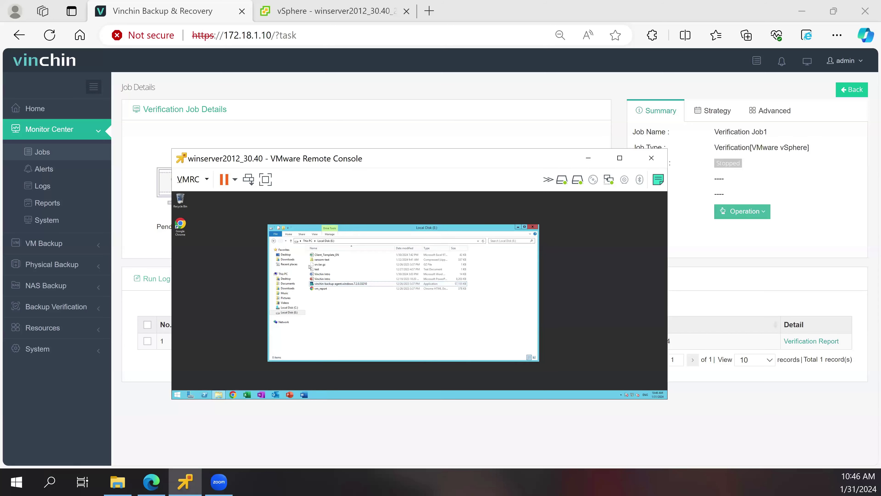
pyautogui.click(324, 260)
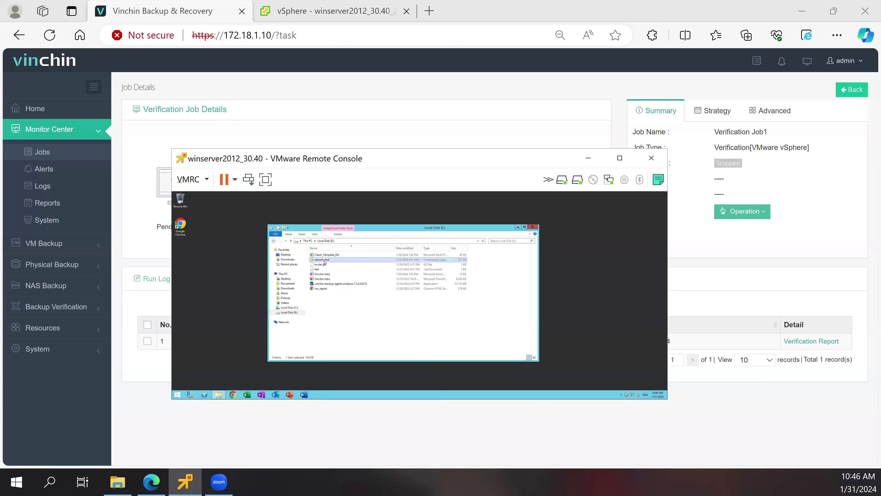
pyautogui.rightClick(325, 263)
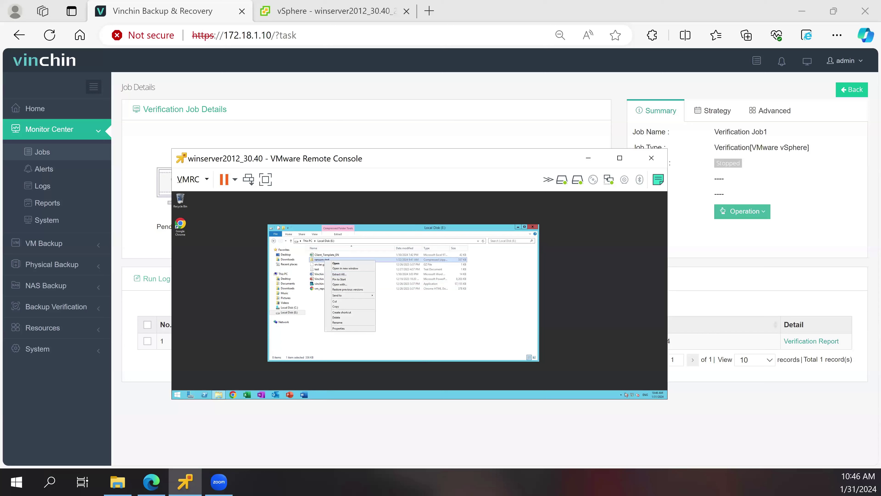
# - Disable the guest's Ethernet0 adapter through Network and Sharing Center, then close those windows
pyautogui.click(634, 394)
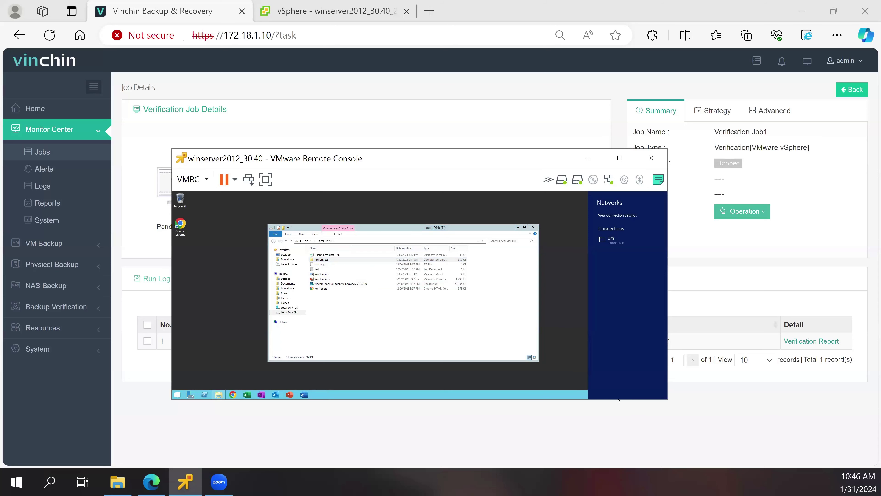
pyautogui.click(633, 395)
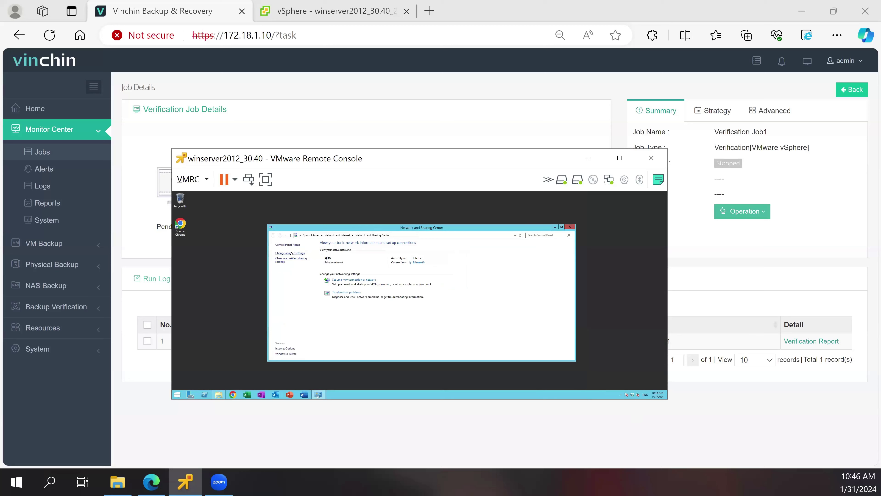
pyautogui.click(293, 254)
pyautogui.rightClick(299, 262)
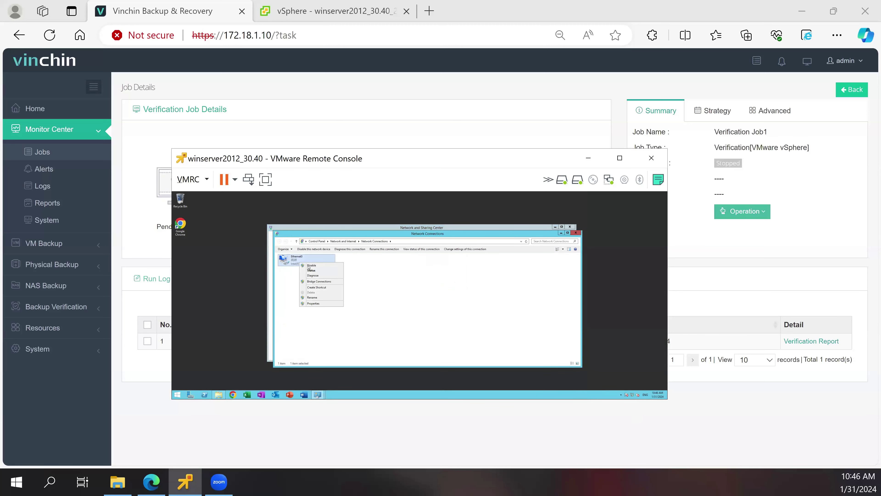
pyautogui.press('Return')
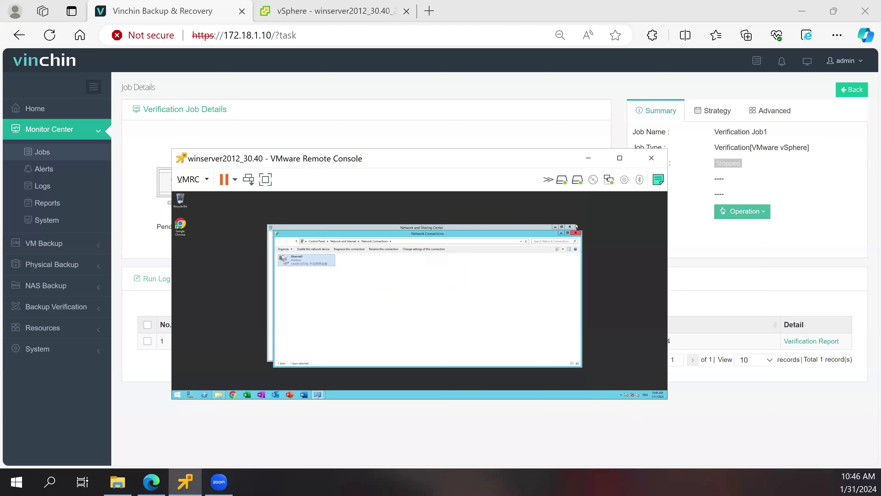
pyautogui.click(574, 235)
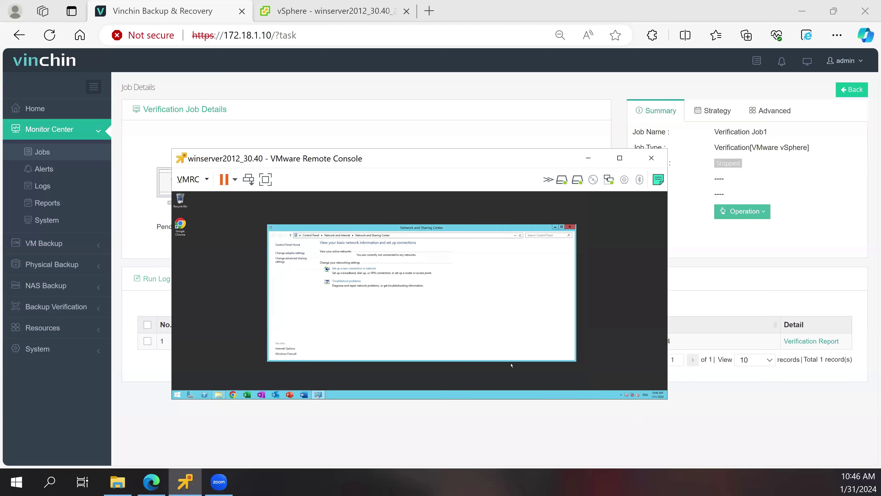
pyautogui.click(571, 227)
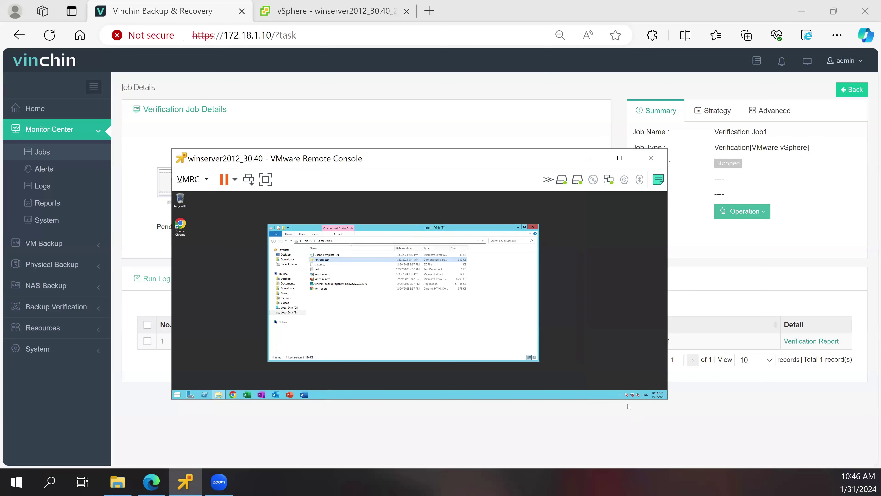
# - Extract the ransom-test archive into E:\ransom-test, entering the archive password
pyautogui.rightClick(317, 261)
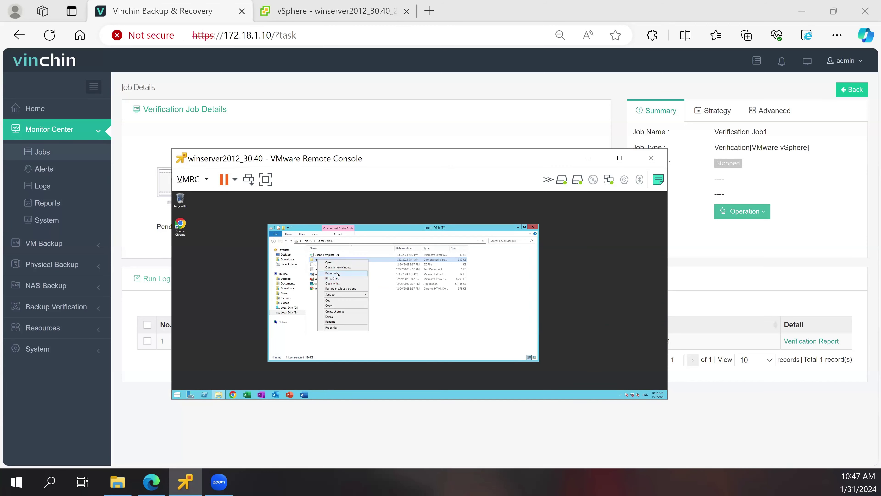
pyautogui.press('Return')
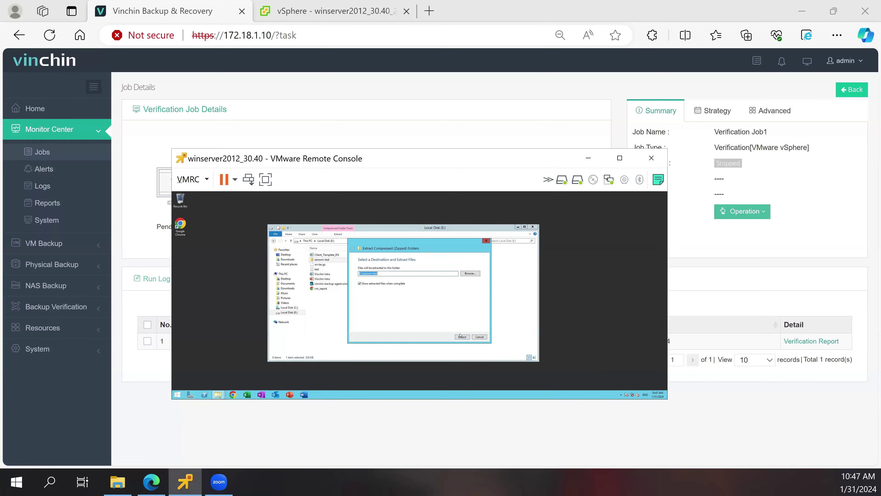
pyautogui.click(454, 338)
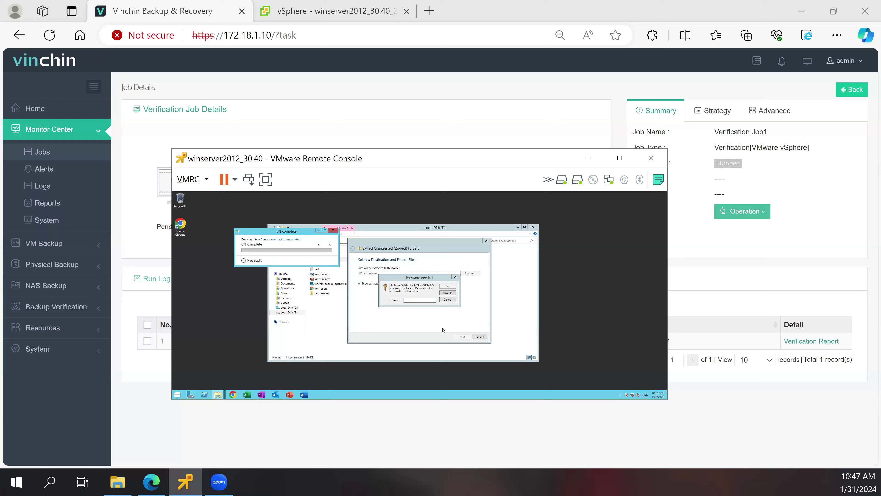
pyautogui.click(422, 299)
pyautogui.write('••')
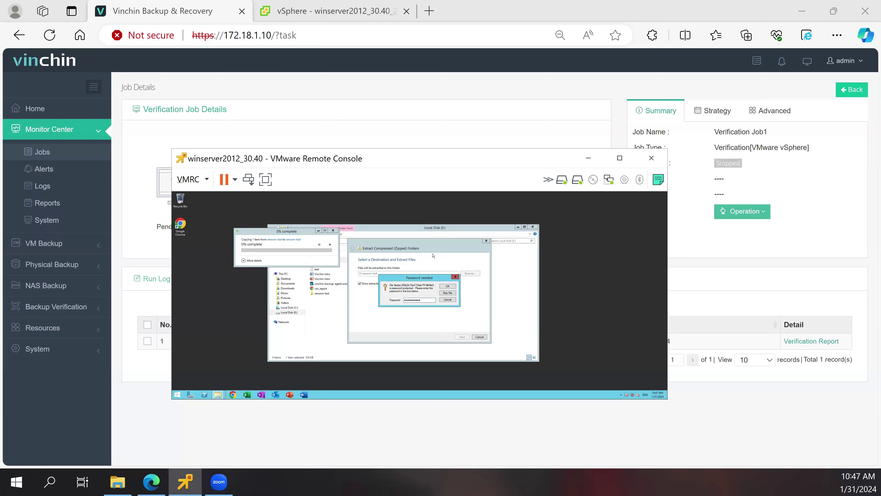
pyautogui.click(448, 288)
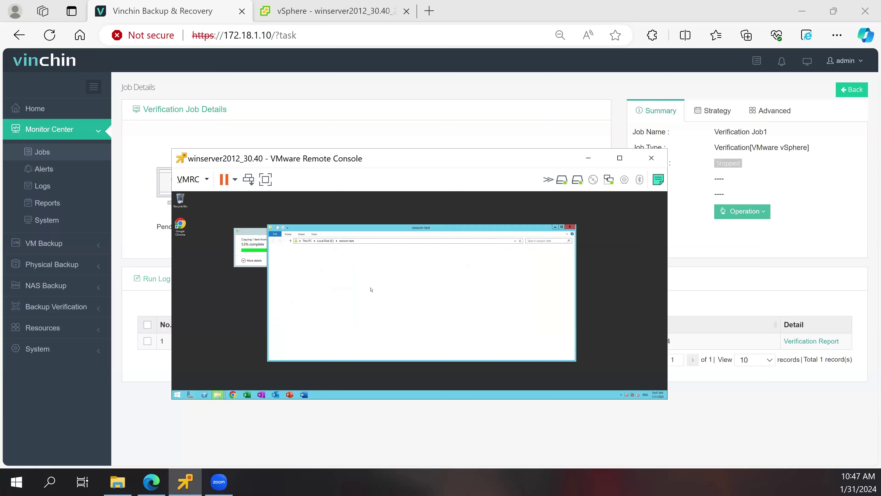
# - Rename the extracted file to an .exe, run it, and move its console window lower left
pyautogui.rightClick(353, 256)
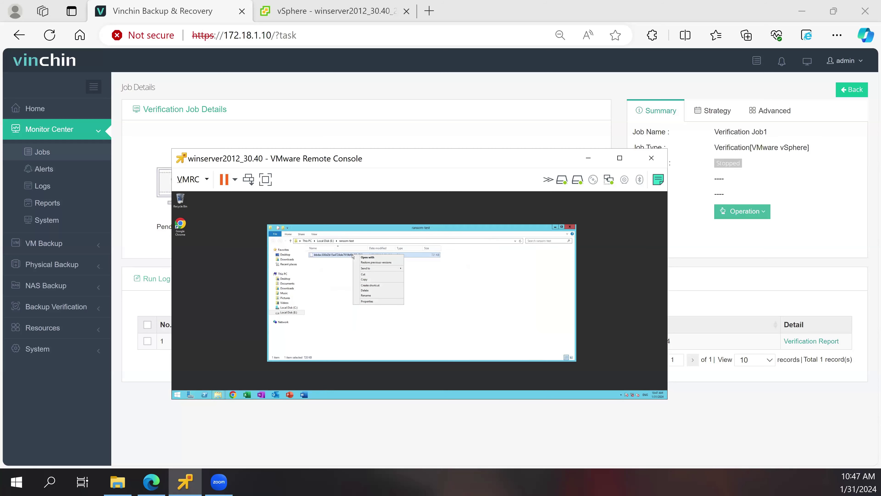
pyautogui.click(368, 295)
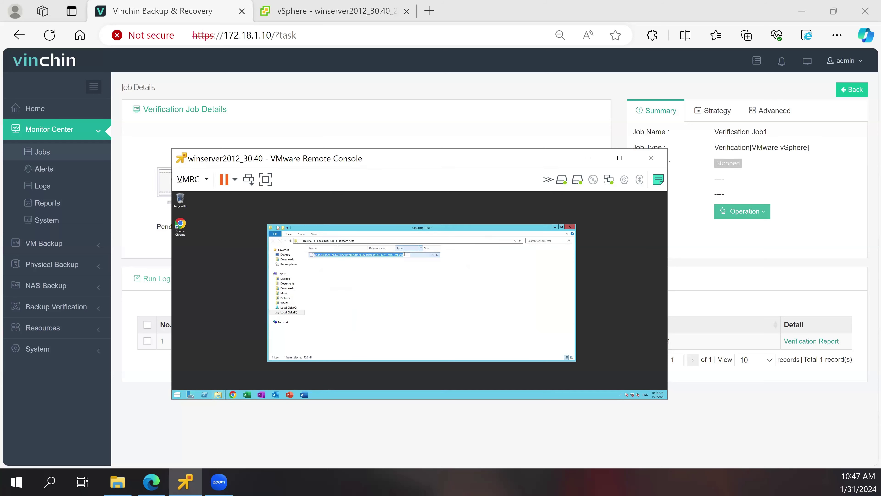
pyautogui.click(408, 254)
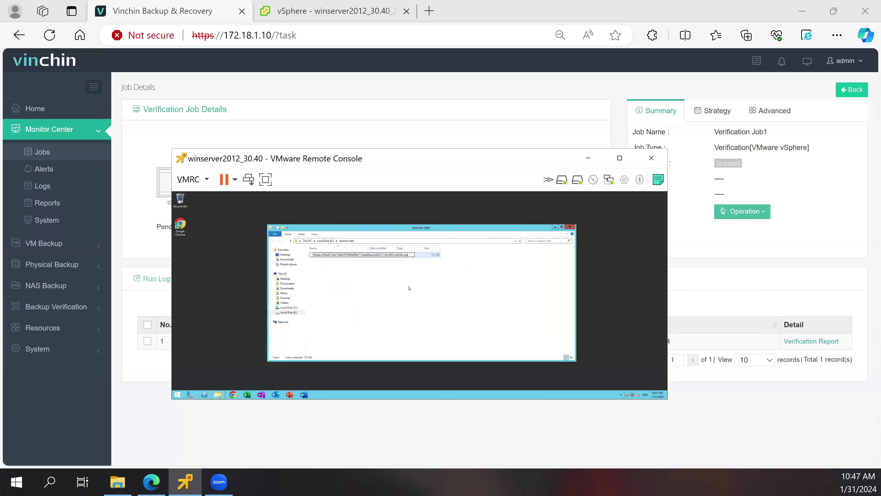
pyautogui.click(348, 257)
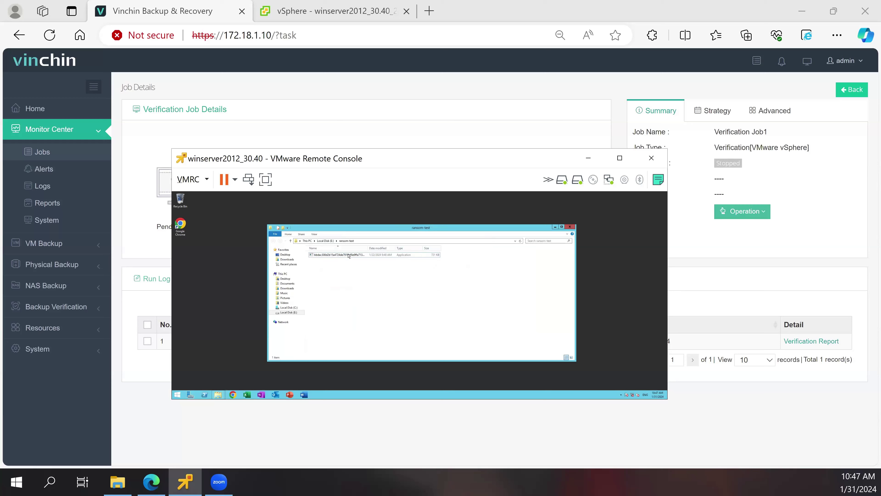
pyautogui.doubleClick(348, 256)
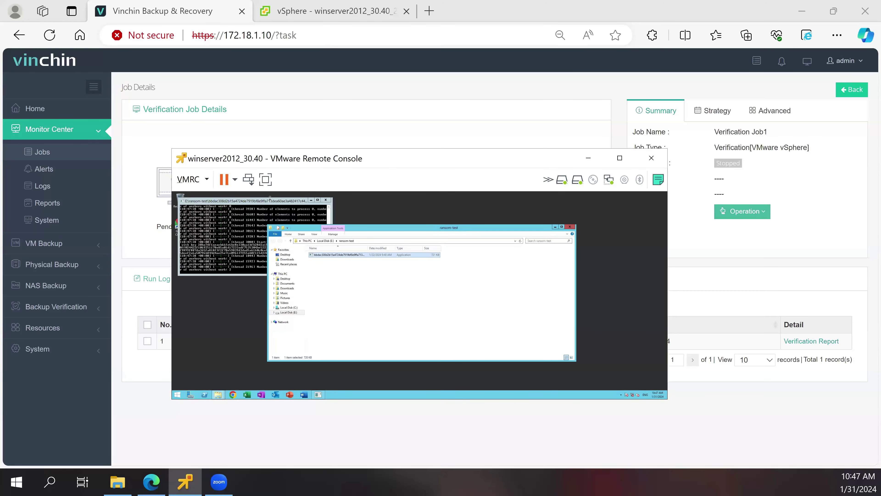
pyautogui.moveTo(293, 222); pyautogui.dragTo(312, 289)
pyautogui.moveTo(366, 229); pyautogui.dragTo(423, 221)
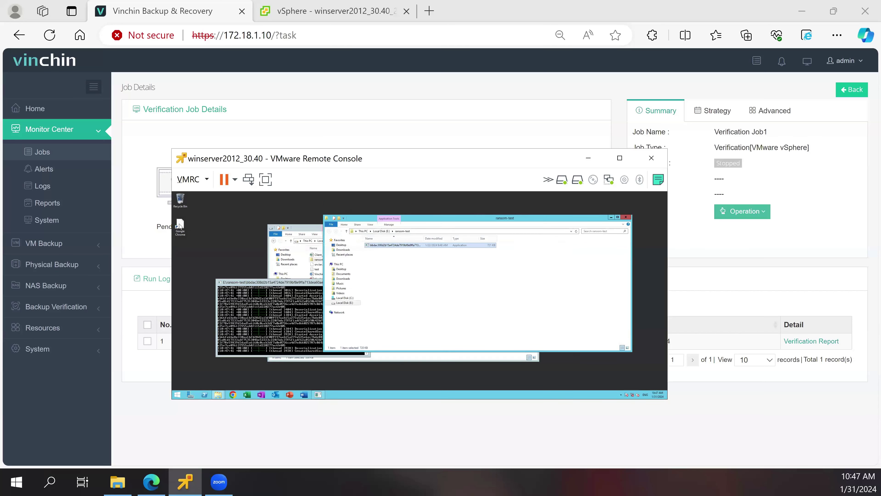
pyautogui.click(180, 230)
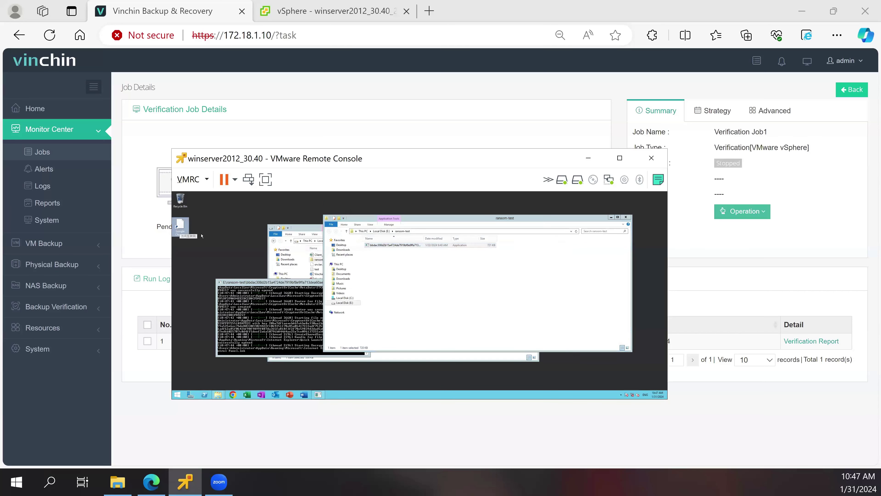
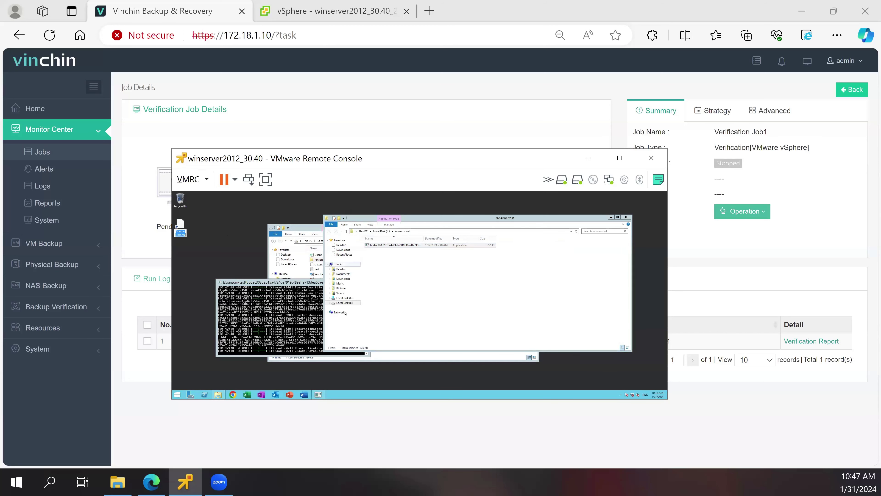
# - Move the VM's file window up from ransom-test to Local Disk (E:), then select a desktop shortcut
pyautogui.click(381, 302)
pyautogui.press('BackSpace')
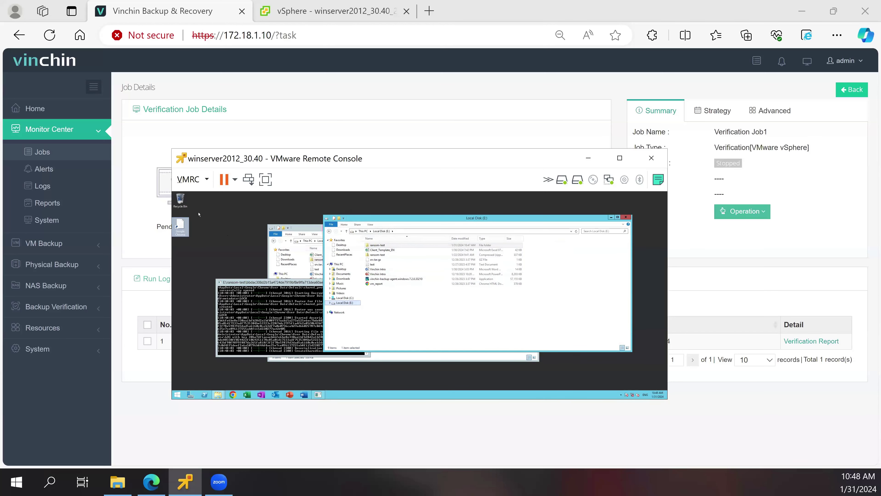
pyautogui.click(184, 230)
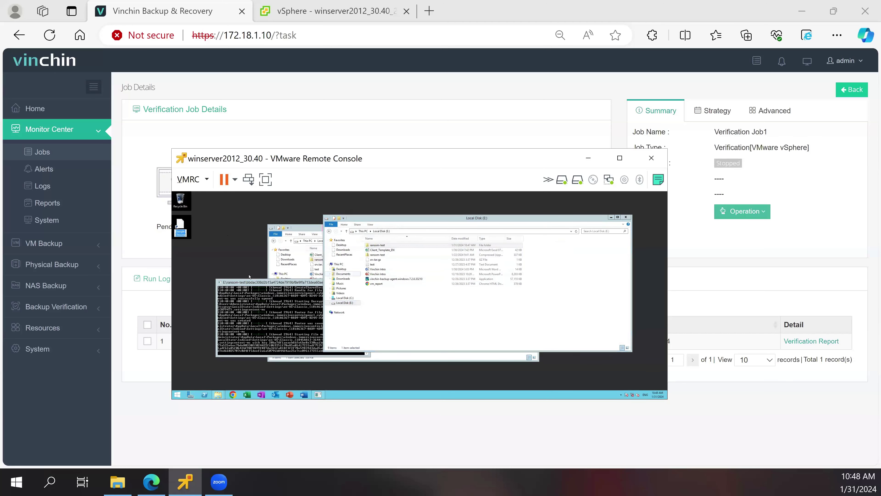
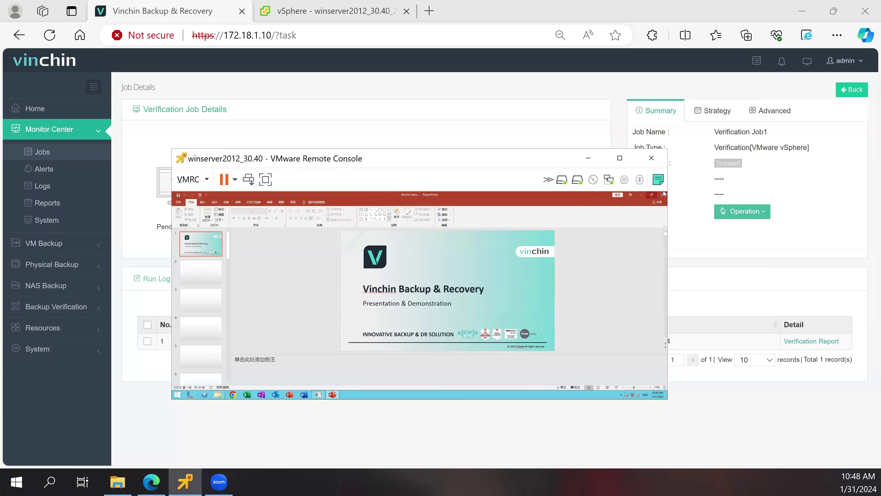
# - Close the Vinchin PowerPoint deck and launch Client_Template_EN from Local Disk (E:) in Excel
pyautogui.click(662, 194)
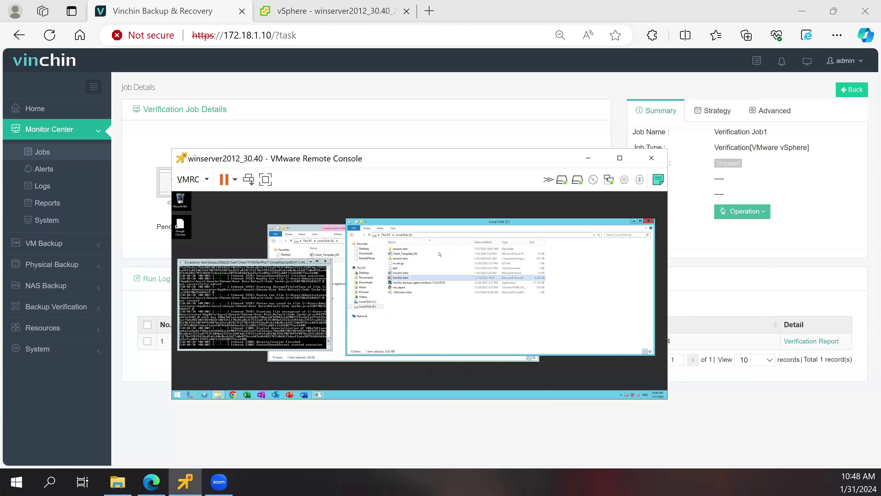
pyautogui.click(399, 253)
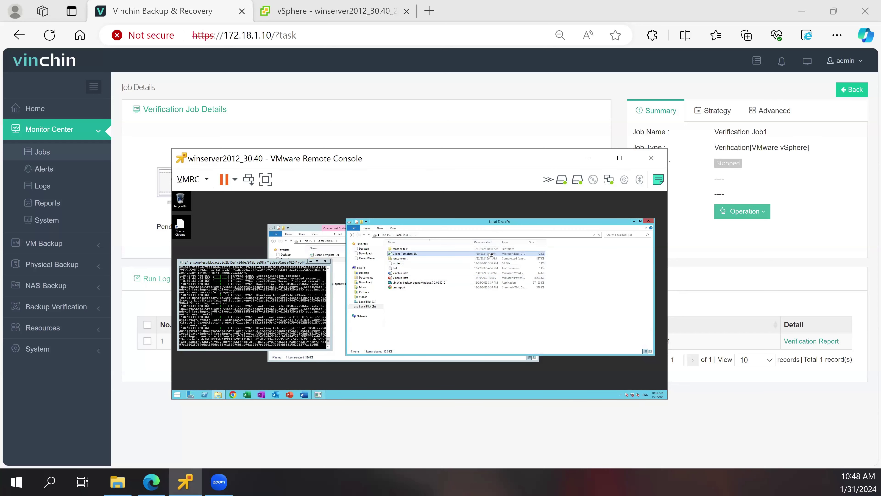
pyautogui.press('Return')
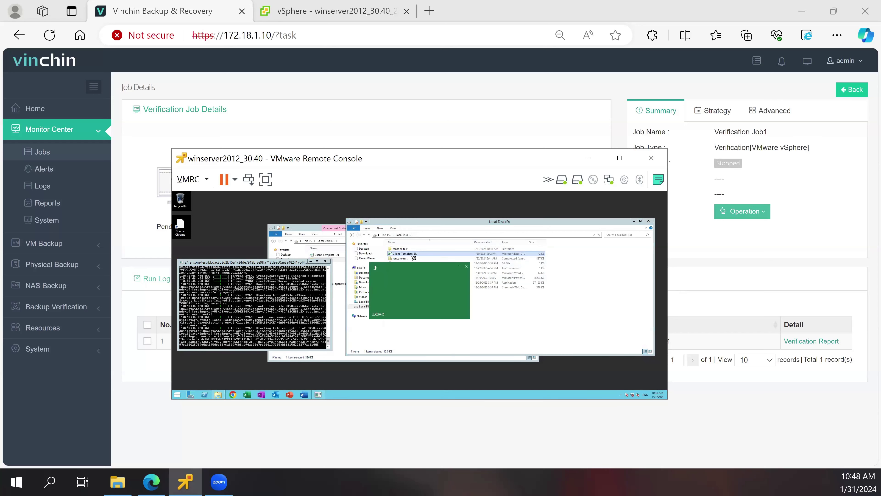
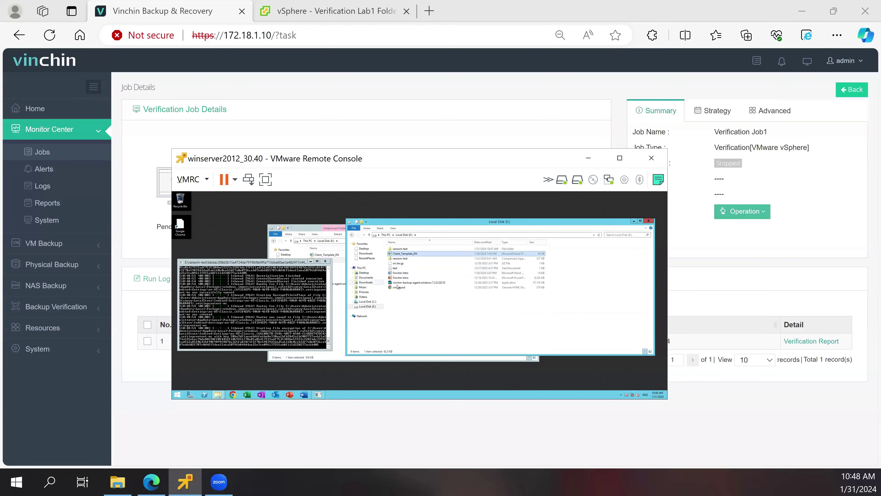
# - Open test.txt to confirm it reads vinchin, then close Notepad
pyautogui.doubleClick(398, 268)
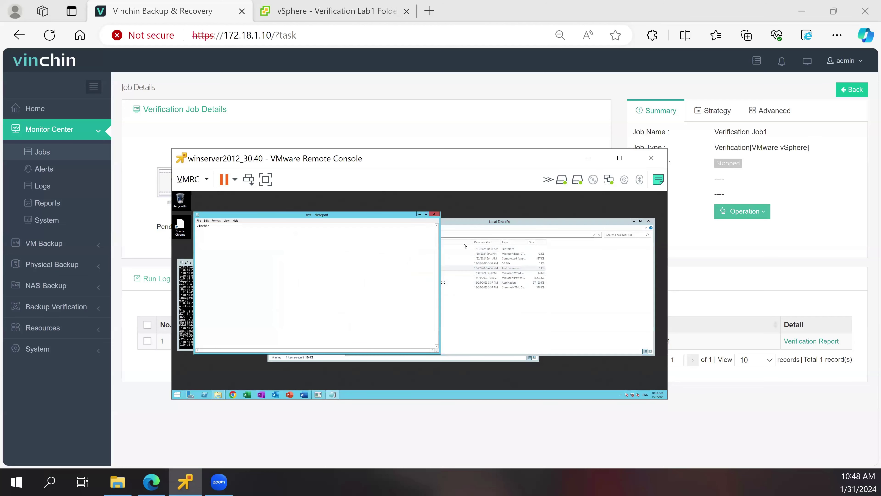
pyautogui.click(436, 214)
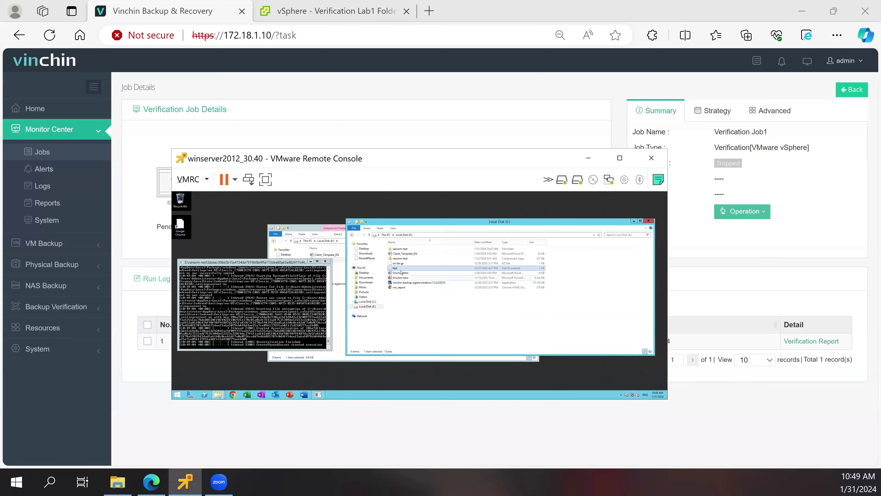
pyautogui.click(399, 249)
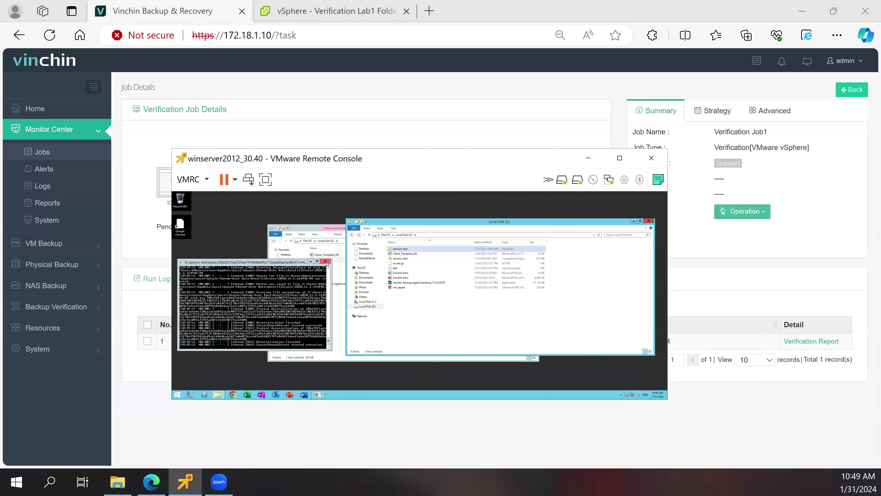
# - Close the ransomware console, minimize the front Local Disk (E:) window, and close the remote console
pyautogui.click(328, 262)
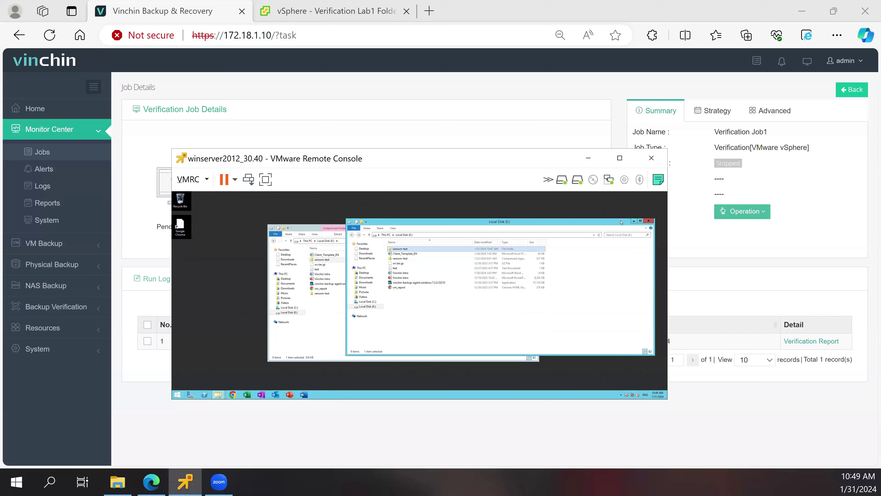
pyautogui.click(633, 221)
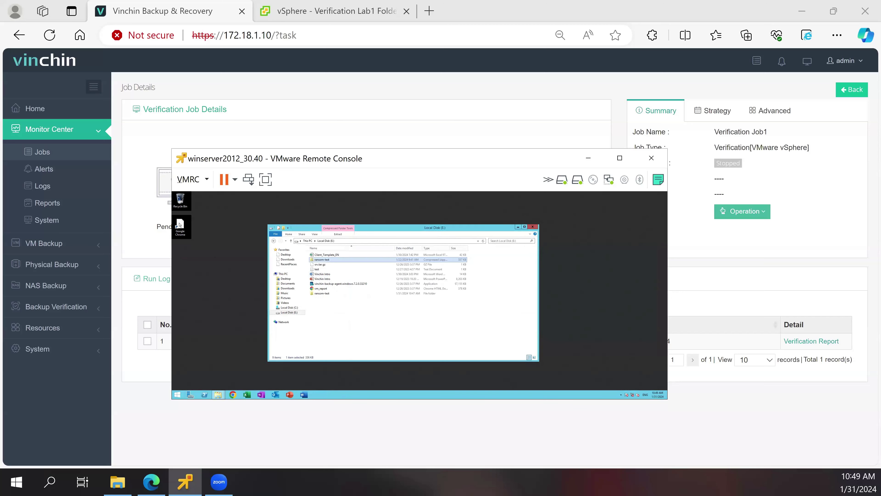
pyautogui.click(179, 224)
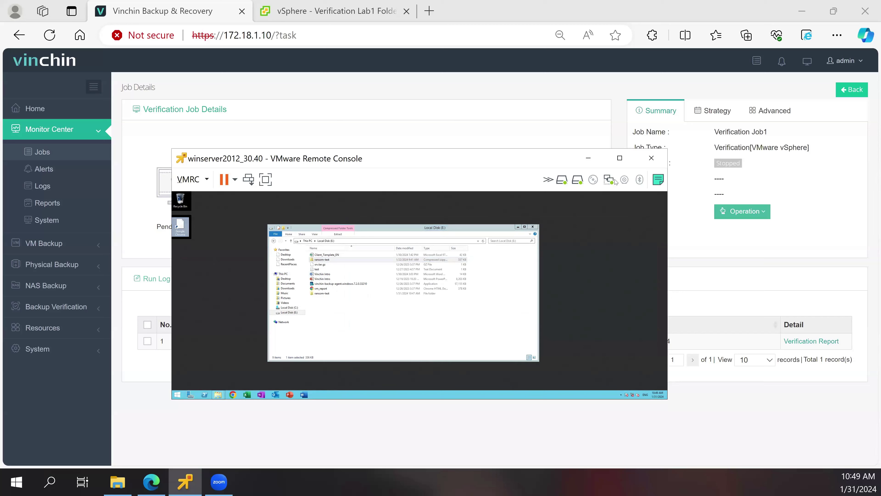
pyautogui.click(650, 159)
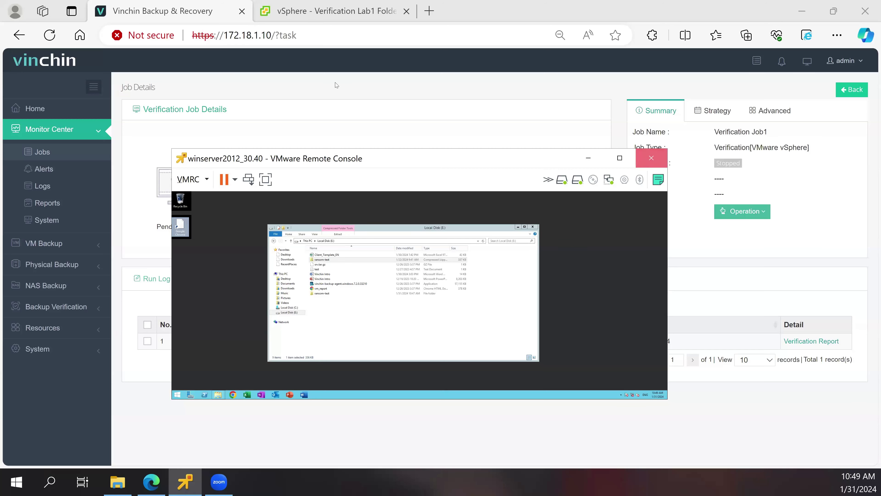
# - Power off the winserver2012_30.40 VM in vSphere Client
pyautogui.click(280, 15)
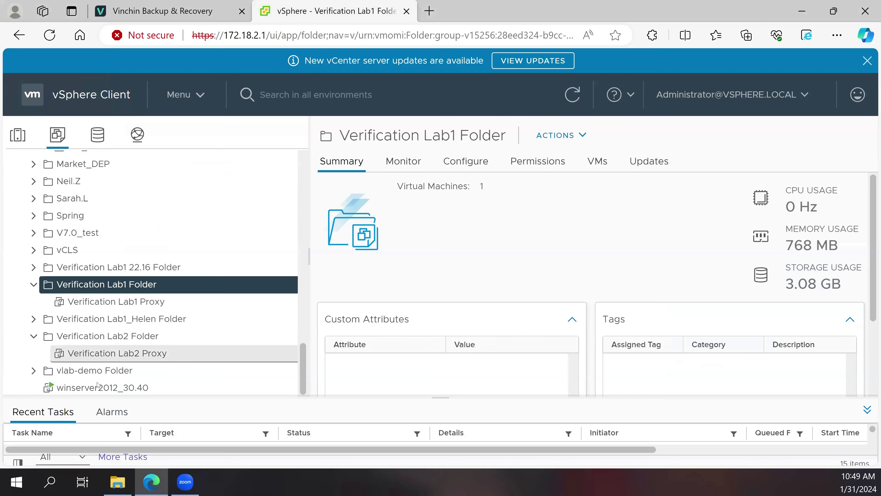
pyautogui.rightClick(99, 387)
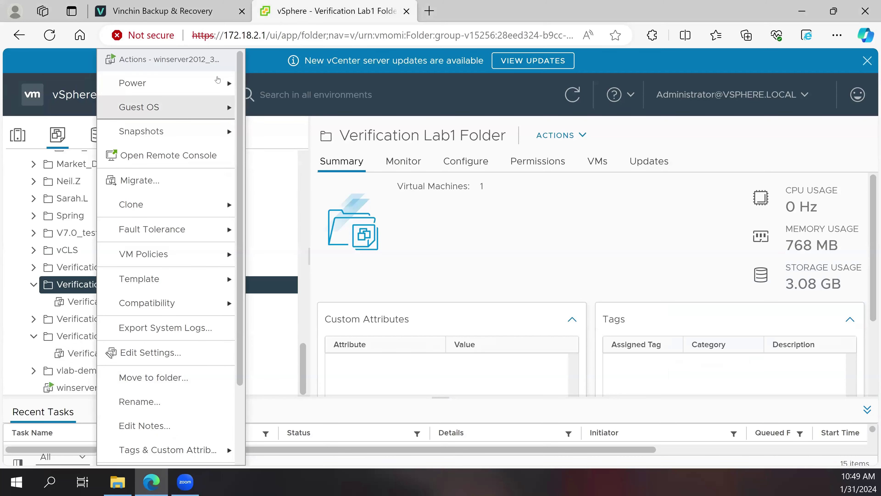
pyautogui.moveTo(208, 83)
pyautogui.click(272, 111)
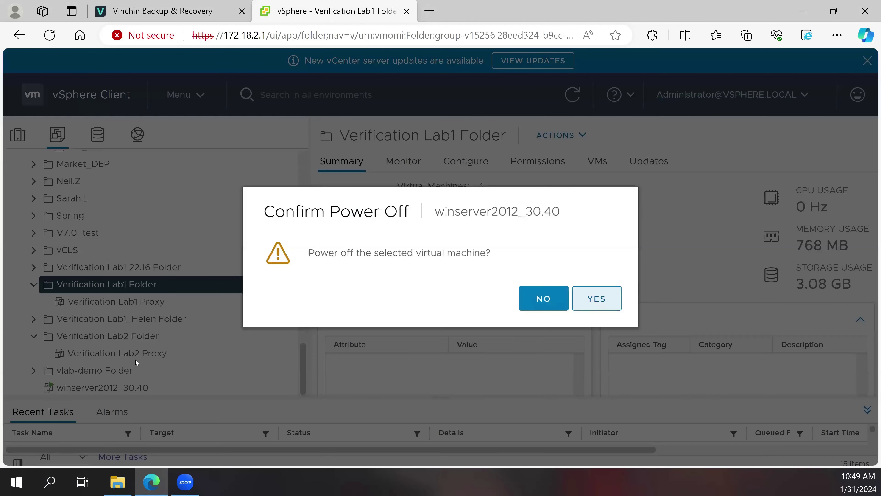
pyautogui.press('Return')
# - Delete winserver2012_30.40 and its disks from disk, then return to Vinchin
pyautogui.click(106, 388)
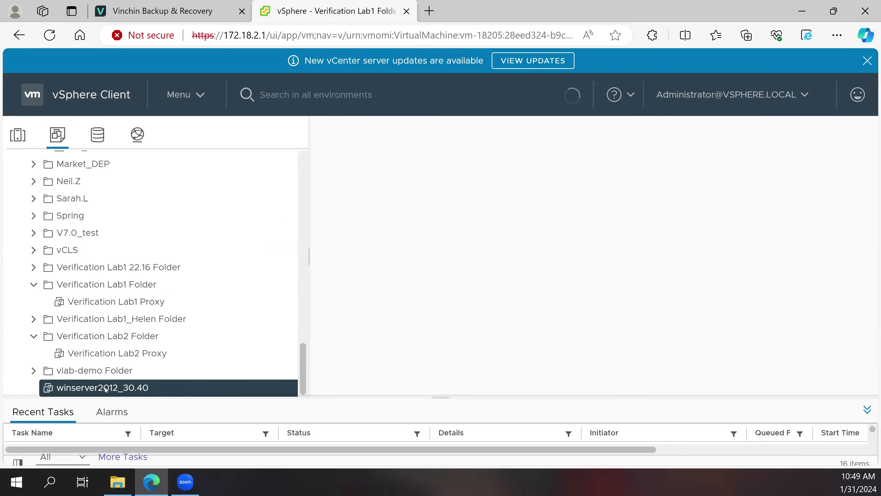
pyautogui.rightClick(100, 390)
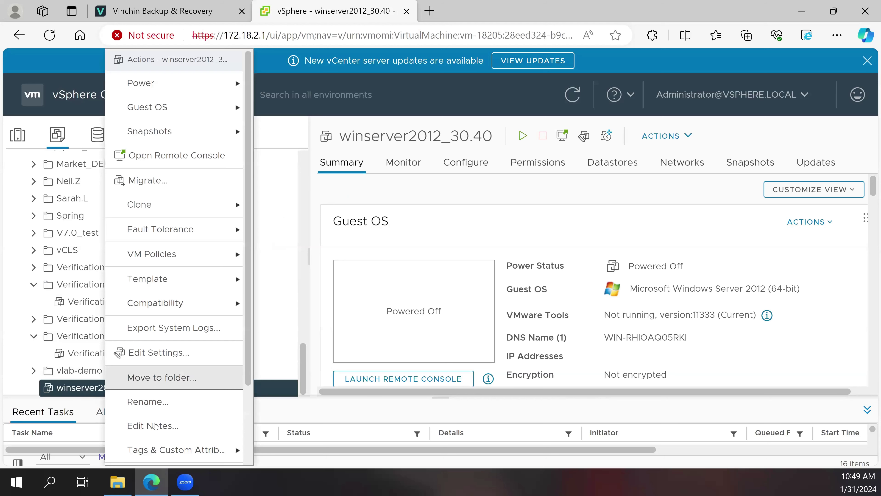
pyautogui.scroll(-3, 156, 427)
pyautogui.click(175, 452)
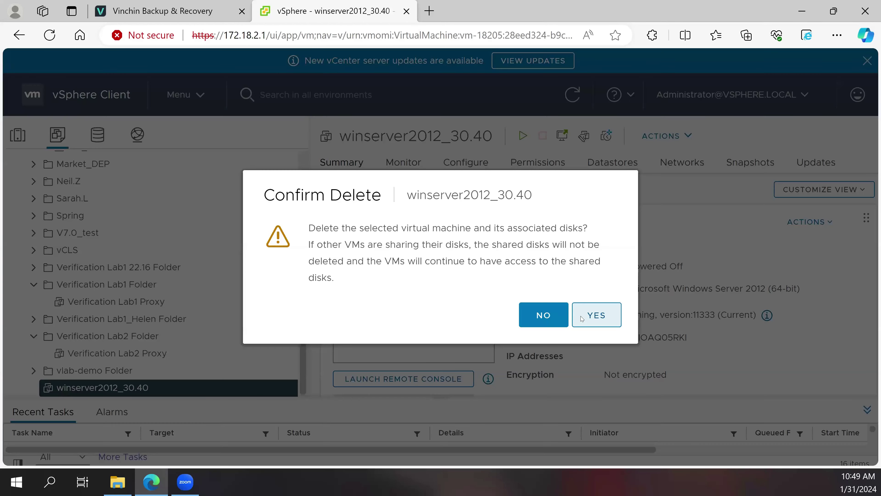
pyautogui.click(594, 306)
pyautogui.click(195, 11)
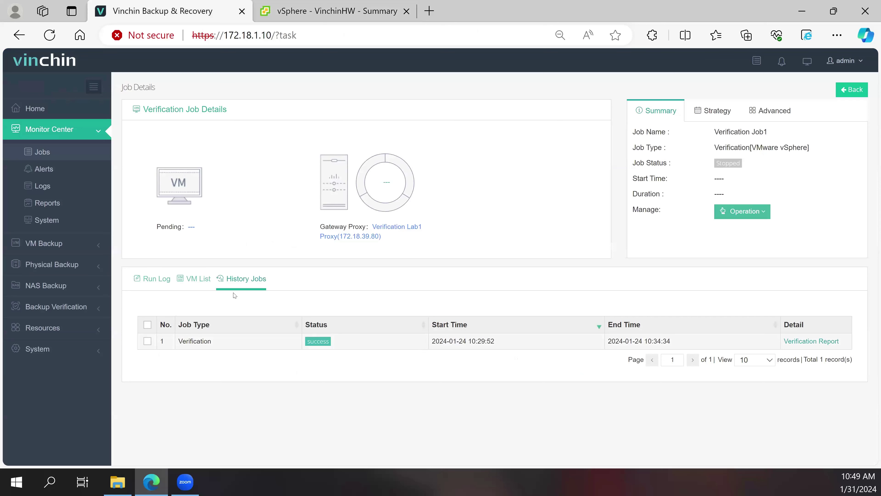
# - Start a new Instant Restore job from VM Backup > Restore
pyautogui.click(66, 246)
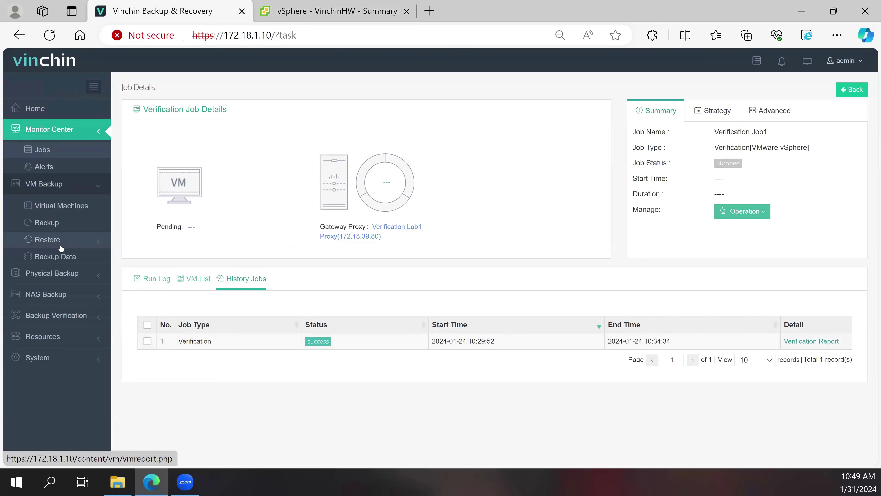
pyautogui.click(63, 208)
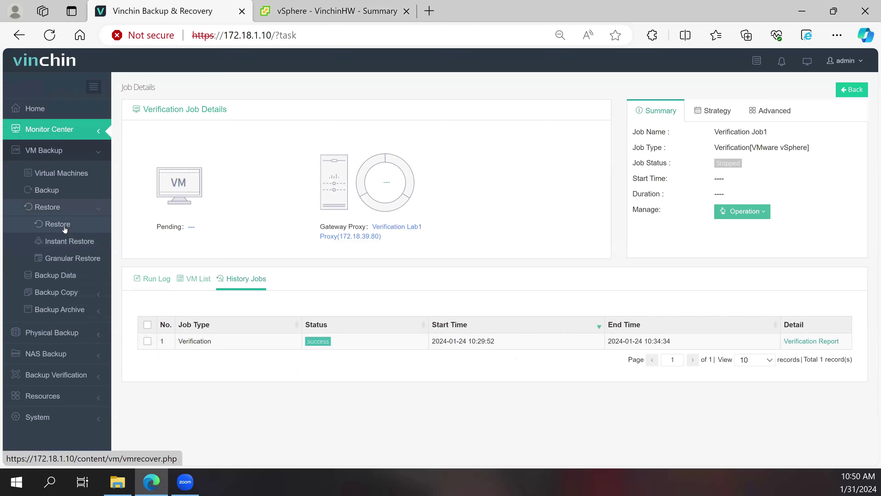
pyautogui.click(57, 242)
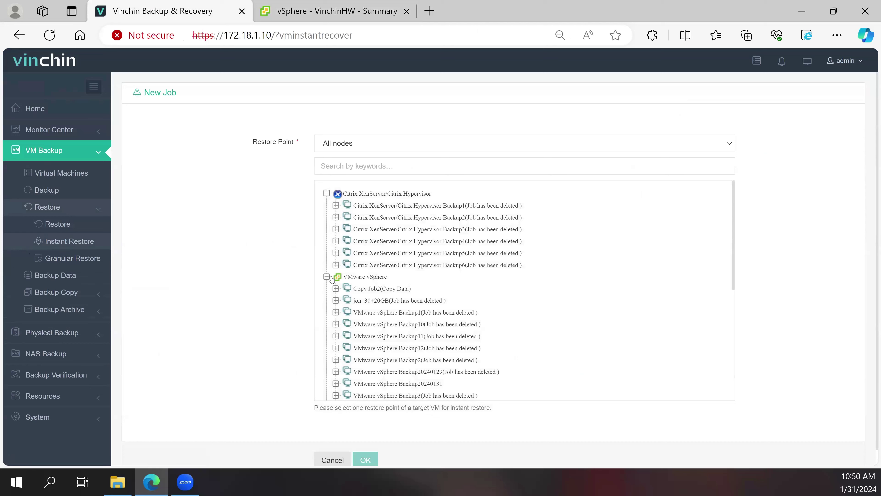
pyautogui.scroll(-1, 349, 289)
pyautogui.scroll(-1, 351, 304)
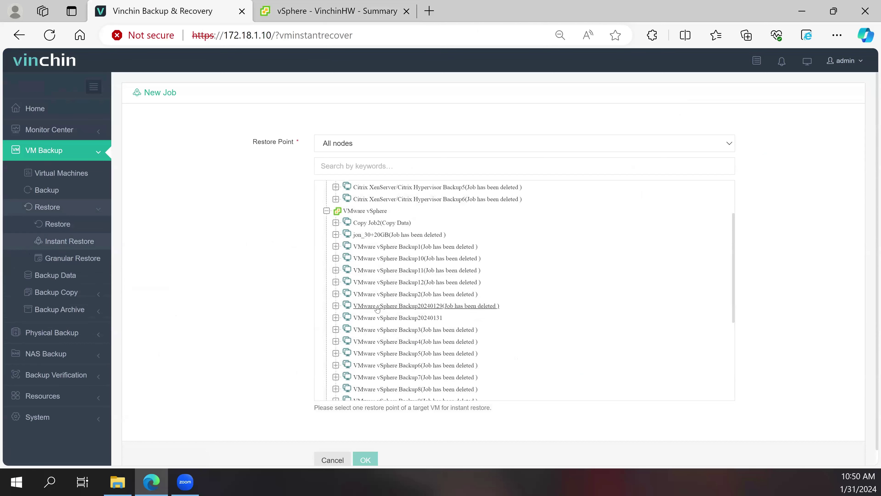
pyautogui.click(364, 309)
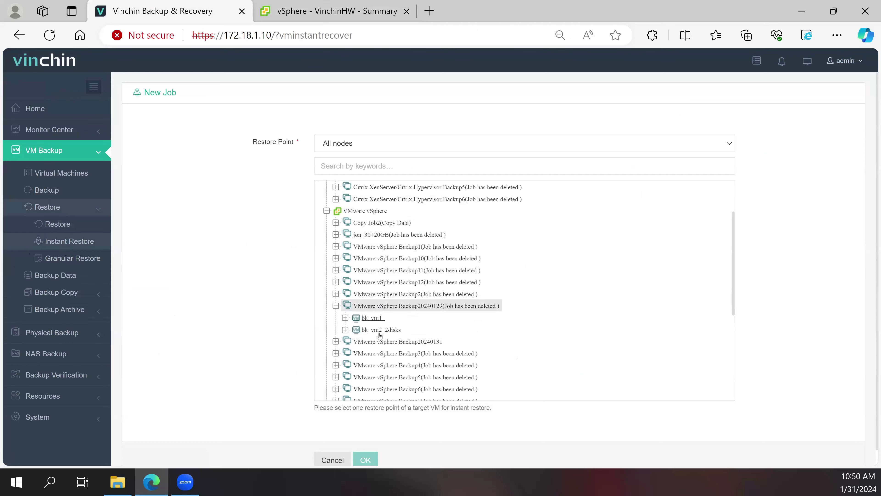
pyautogui.click(385, 343)
pyautogui.click(368, 354)
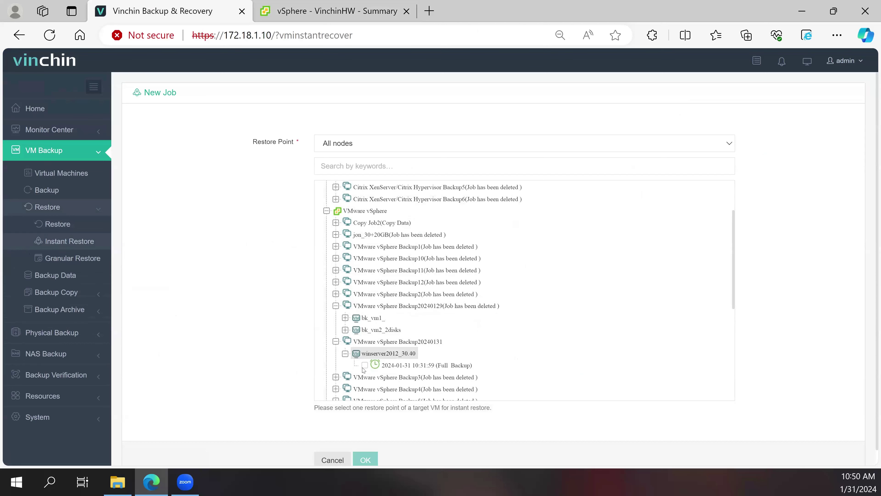
pyautogui.click(365, 364)
# - Tick host 172.18.1.104 under 172.18.2.1 as the restore target host
pyautogui.scroll(-5, 225, 336)
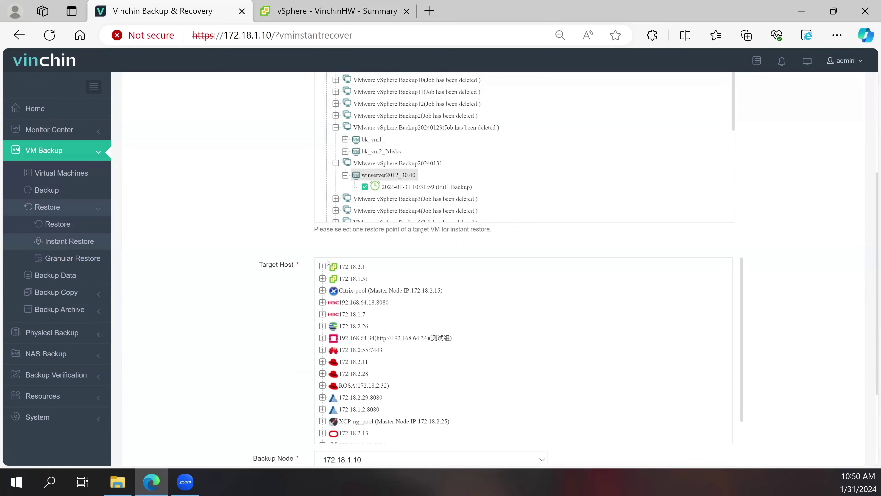
pyautogui.click(342, 314)
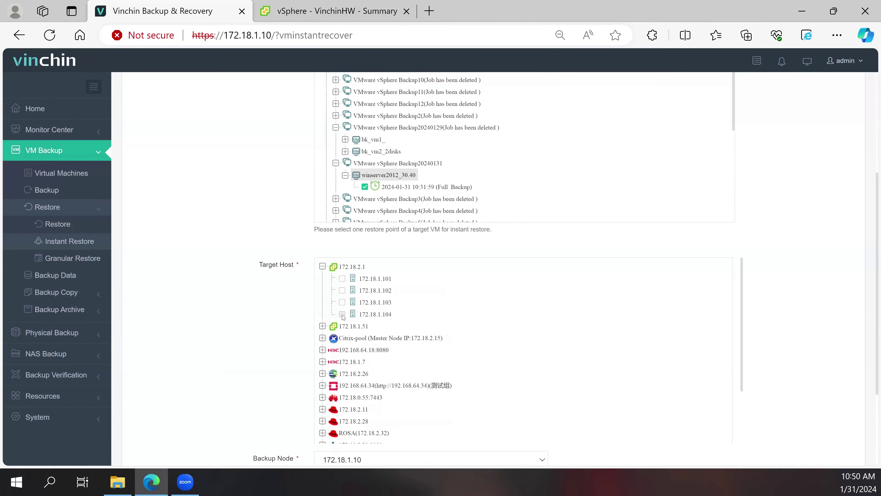
pyautogui.scroll(-8, 347, 302)
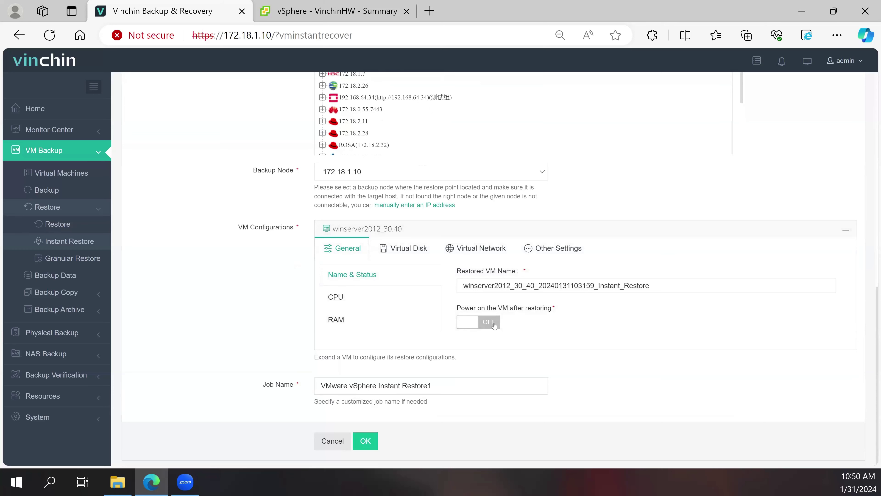
# - Enable power-on after restore and review the VM's CPU, RAM and both disks' settings
pyautogui.press('space')
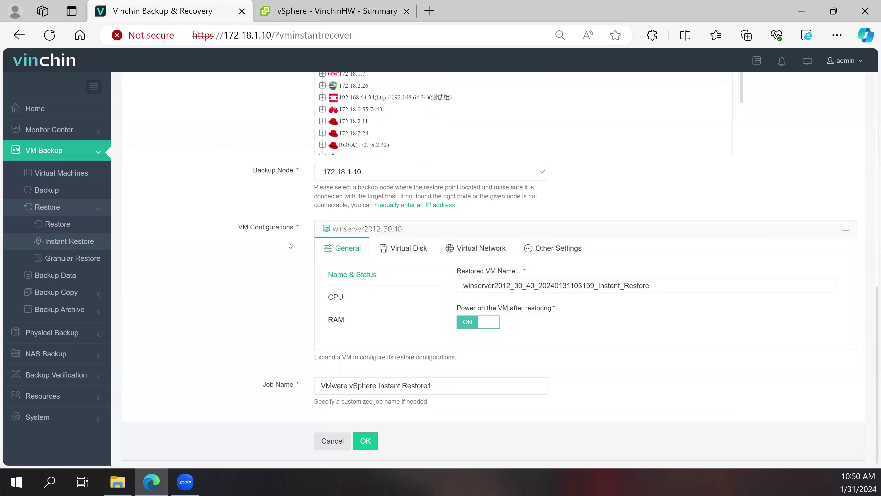
pyautogui.click(343, 306)
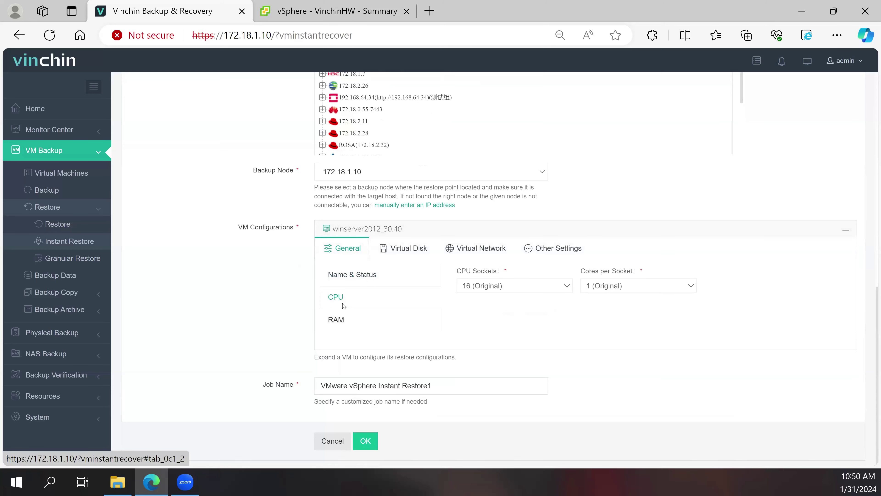
pyautogui.click(361, 316)
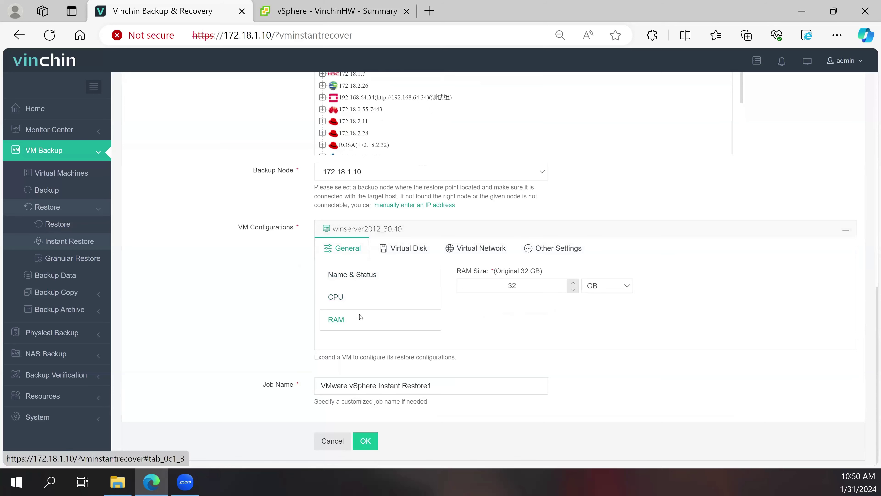
pyautogui.click(386, 256)
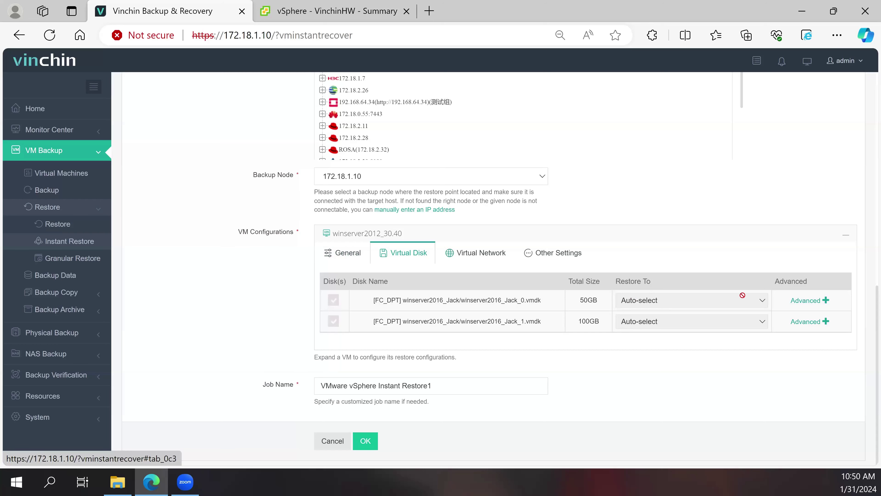
pyautogui.click(796, 301)
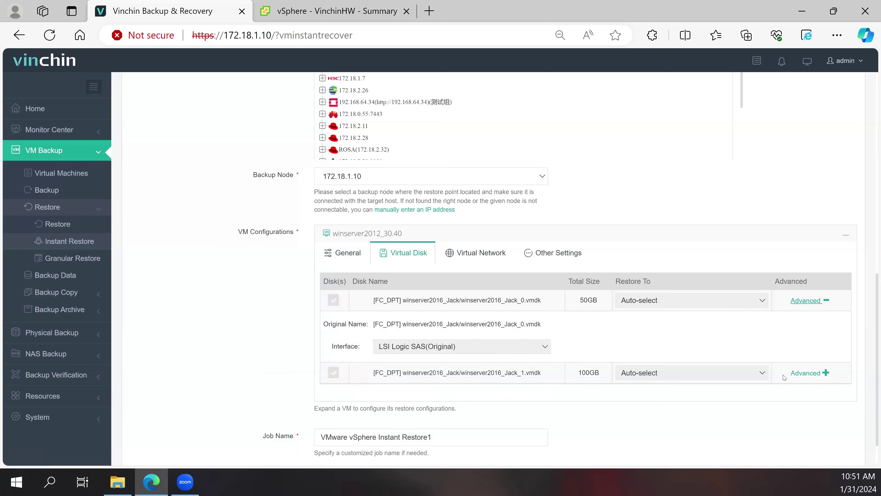
pyautogui.click(794, 372)
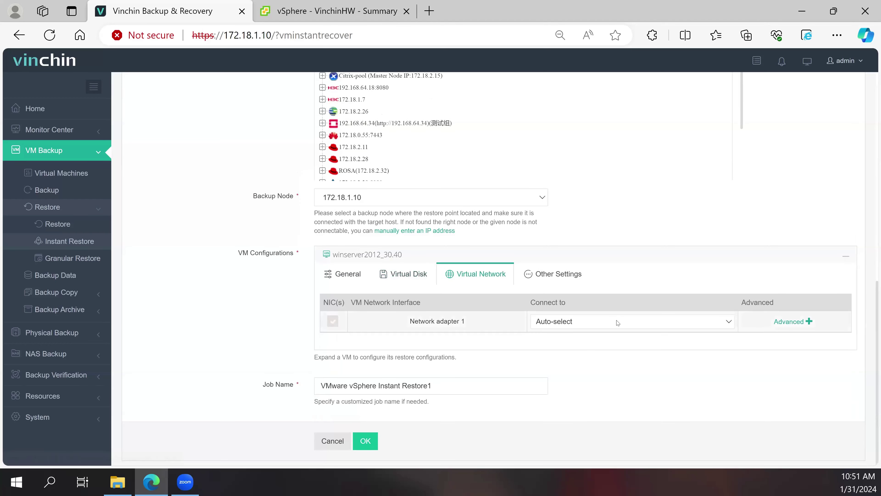
# - Connect Network adapter 1 to VM Network, keeping the Auto Generate MAC address
pyautogui.click(617, 321)
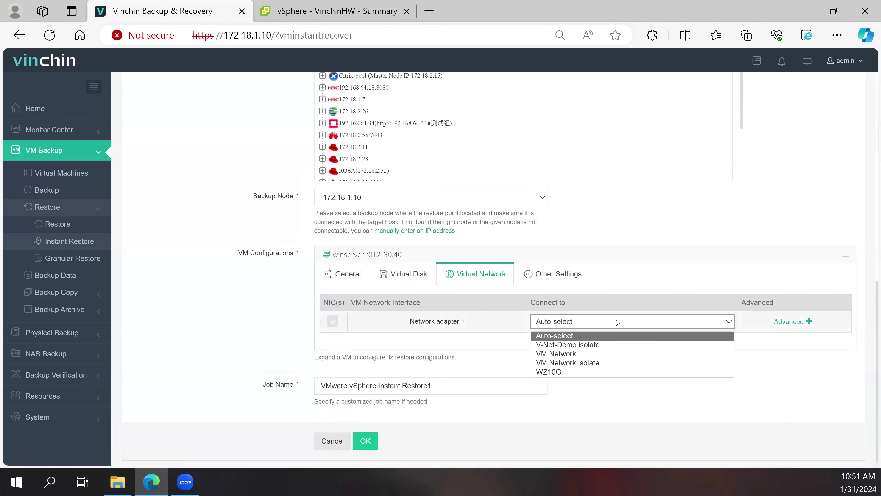
pyautogui.click(595, 353)
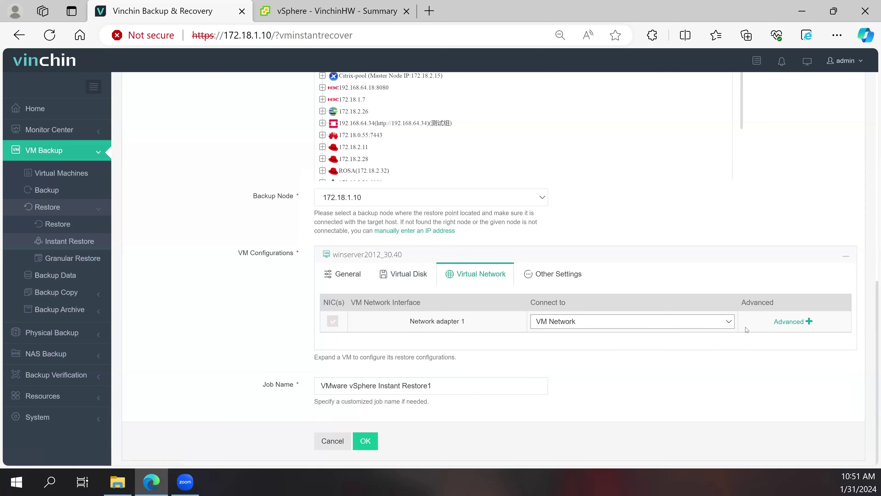
pyautogui.click(775, 323)
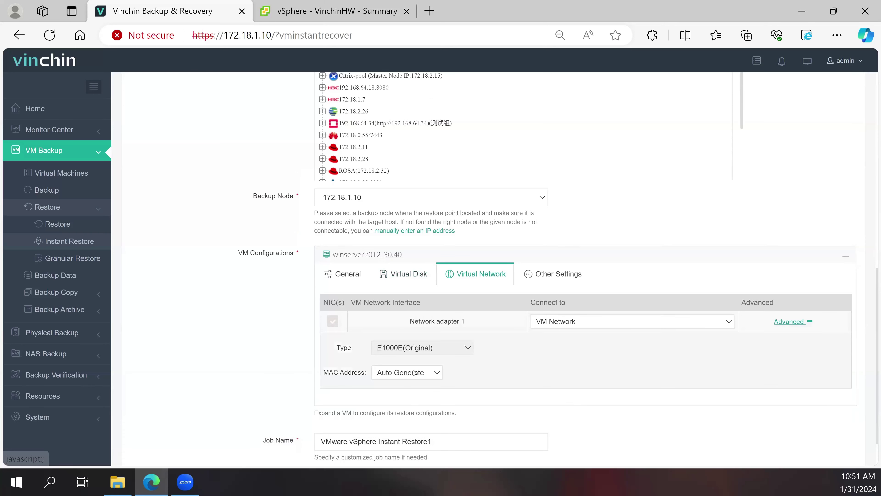
pyautogui.click(419, 376)
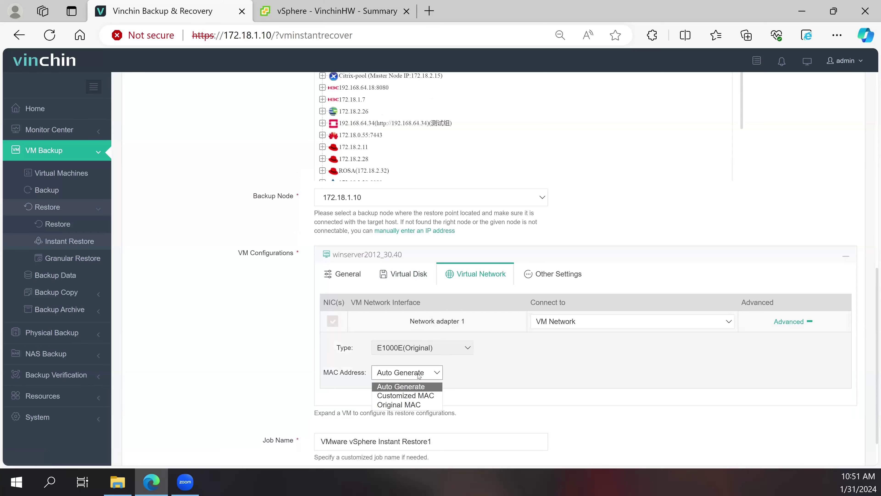
pyautogui.click(417, 386)
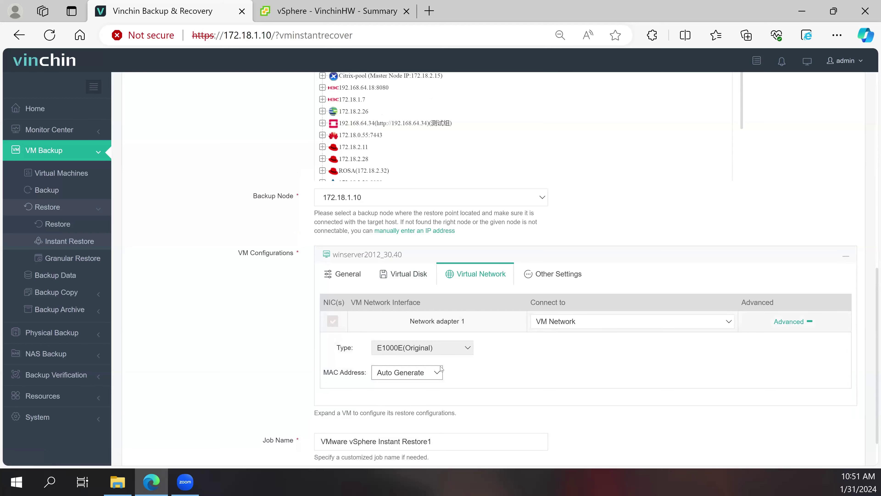
pyautogui.click(530, 278)
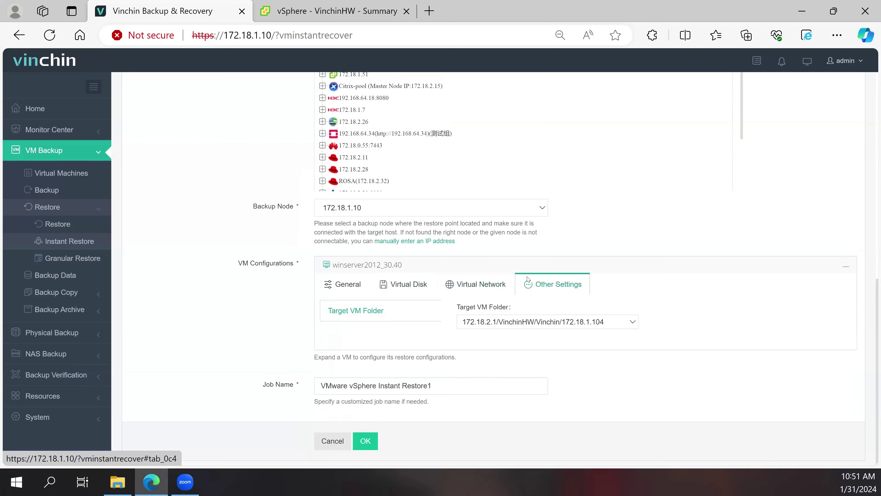
pyautogui.click(498, 284)
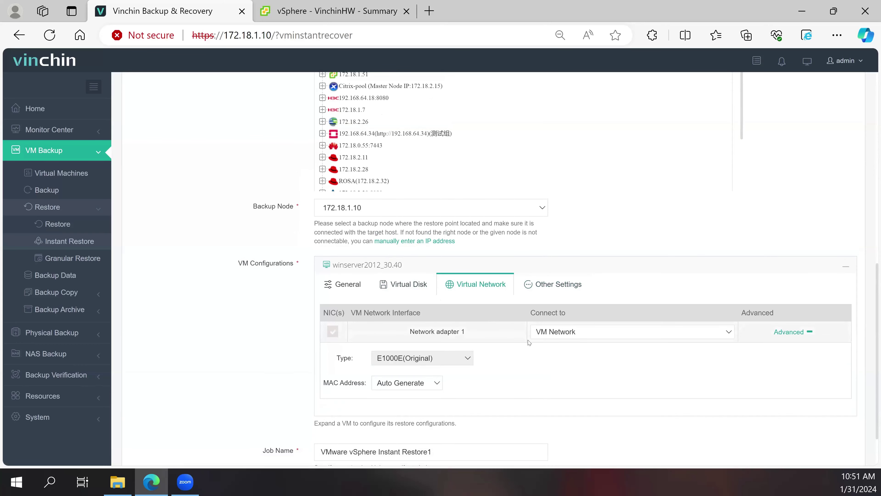
pyautogui.scroll(-2, 239, 340)
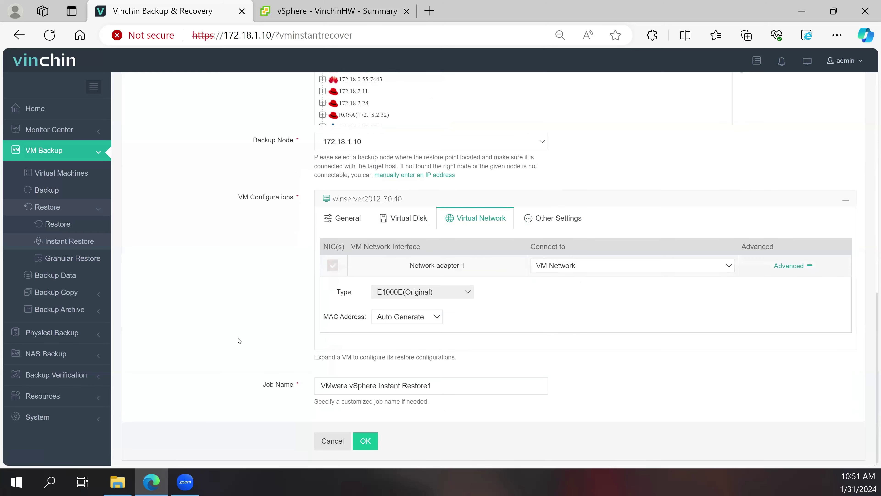
# - Submit VMware vSphere Instant Restore1, start it with Options > Start Job, and open its details
pyautogui.click(365, 441)
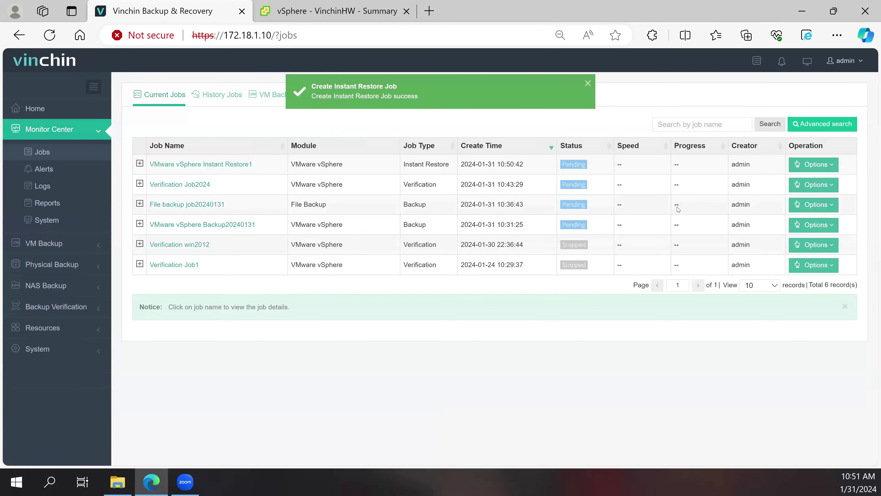
pyautogui.click(812, 169)
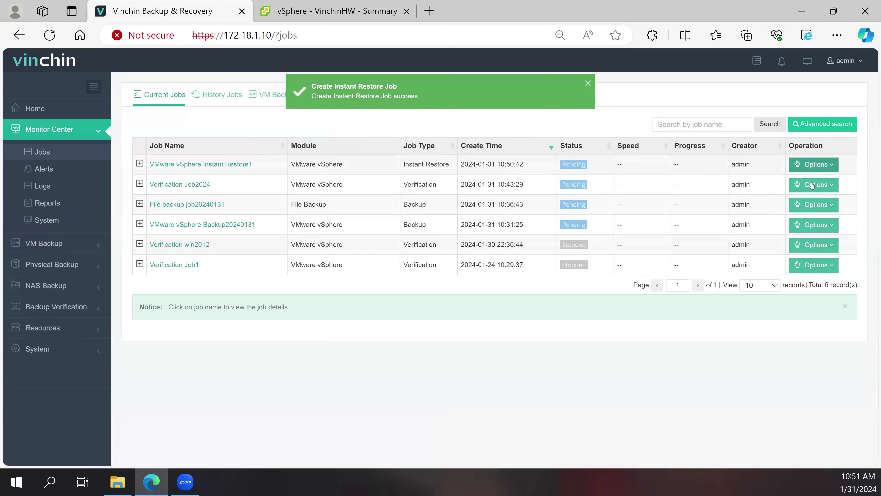
pyautogui.click(812, 186)
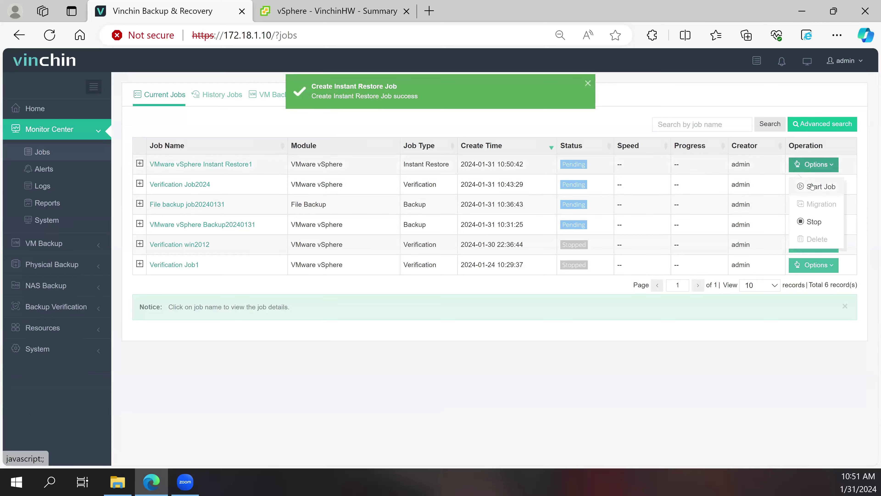
pyautogui.click(218, 168)
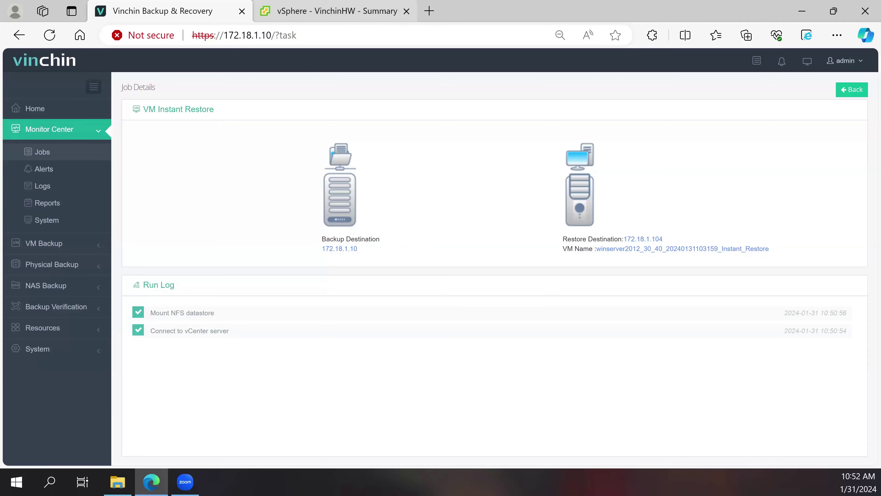
# - Follow the restore run log, checking vSphere Client until the Instant_Restore VM is powered on
pyautogui.click(333, 11)
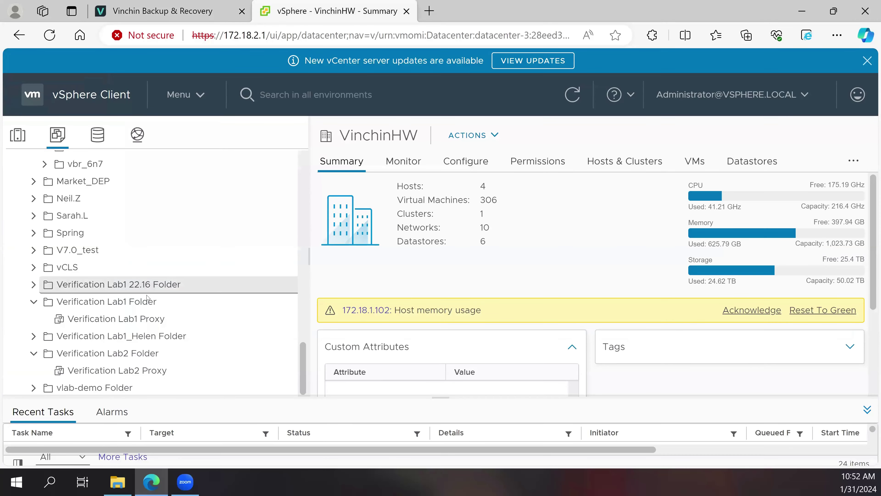
pyautogui.scroll(1, 138, 308)
pyautogui.scroll(5, 139, 309)
pyautogui.scroll(-6, 159, 239)
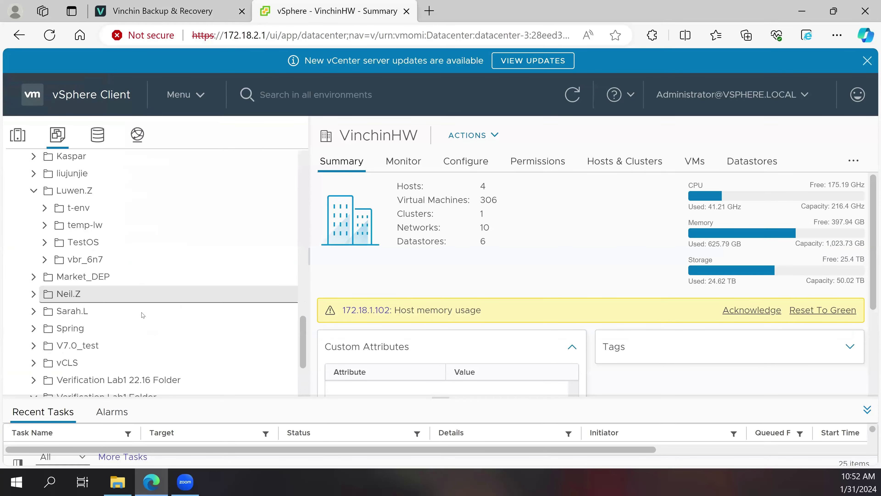
pyautogui.click(198, 10)
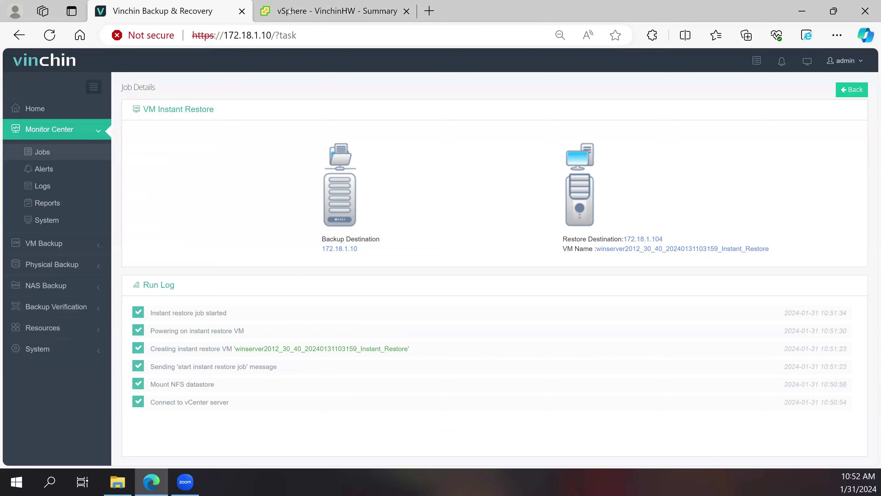
pyautogui.click(333, 11)
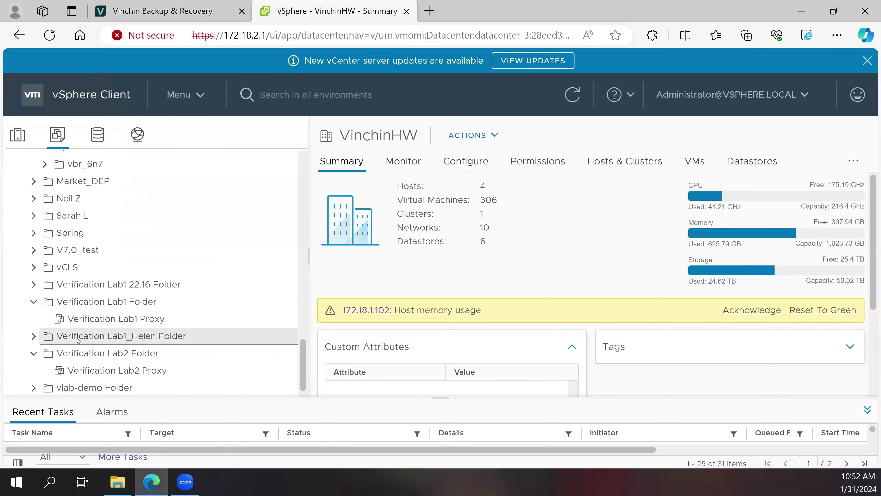
pyautogui.scroll(-1, 139, 340)
pyautogui.click(142, 388)
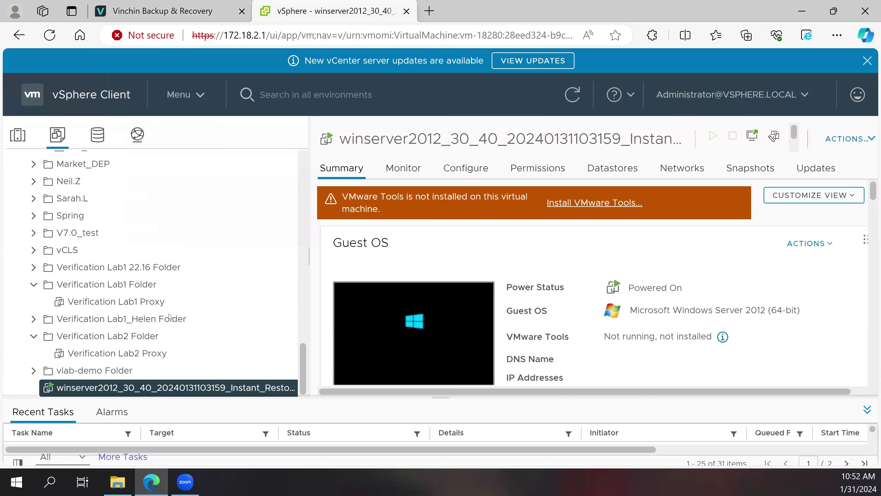
pyautogui.scroll(-1, 380, 302)
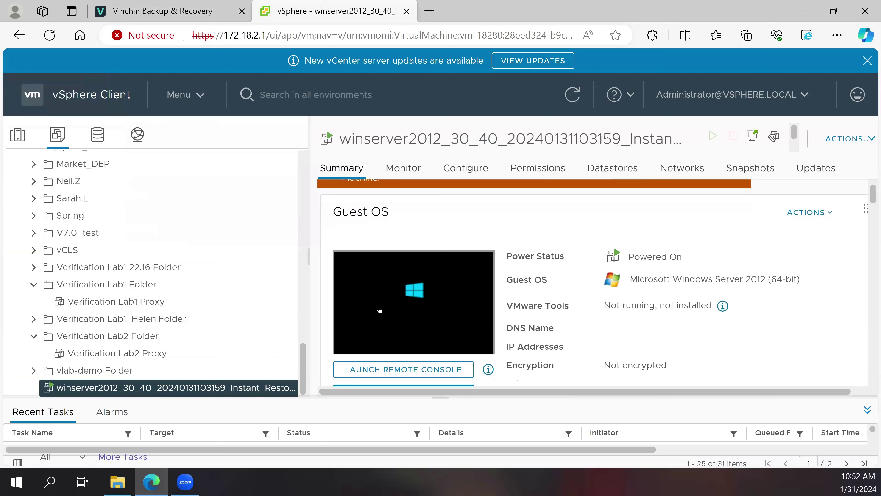
pyautogui.scroll(-1, 380, 309)
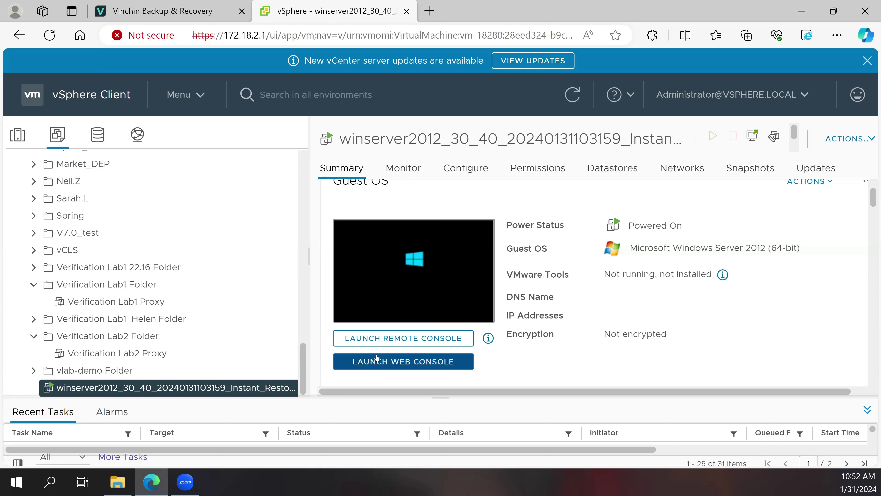
pyautogui.click(389, 360)
pyautogui.click(389, 361)
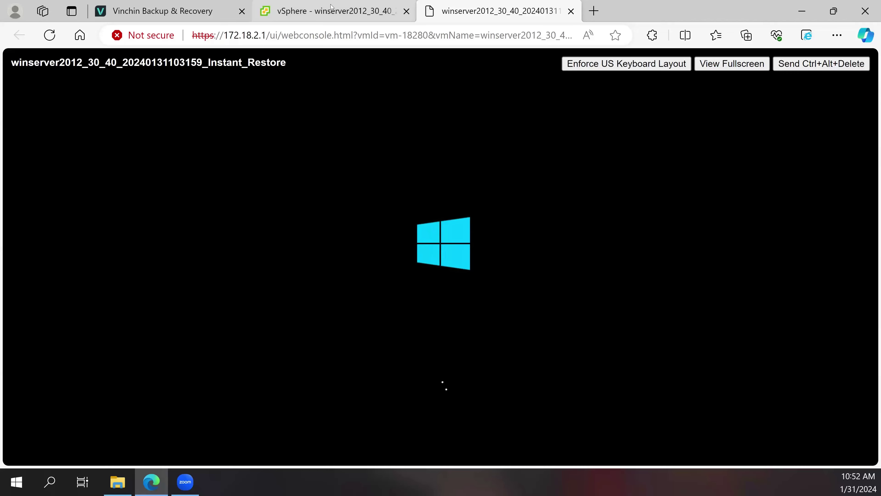
pyautogui.click(301, 16)
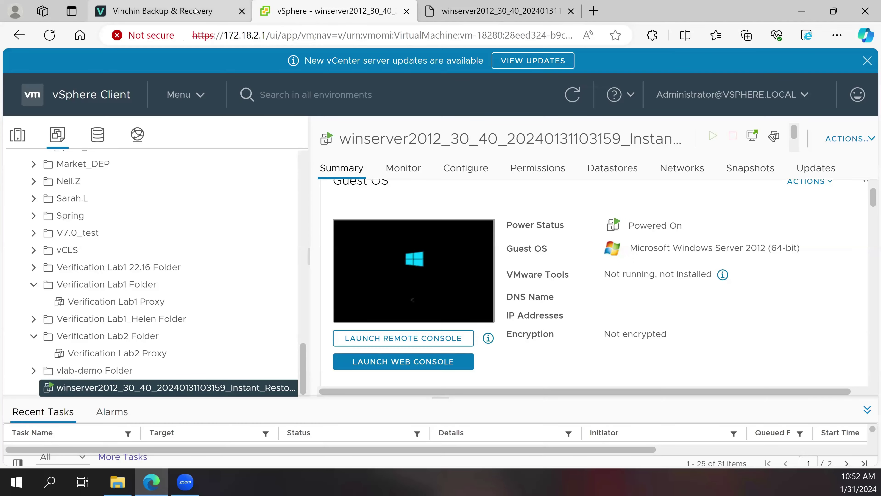
pyautogui.click(195, 11)
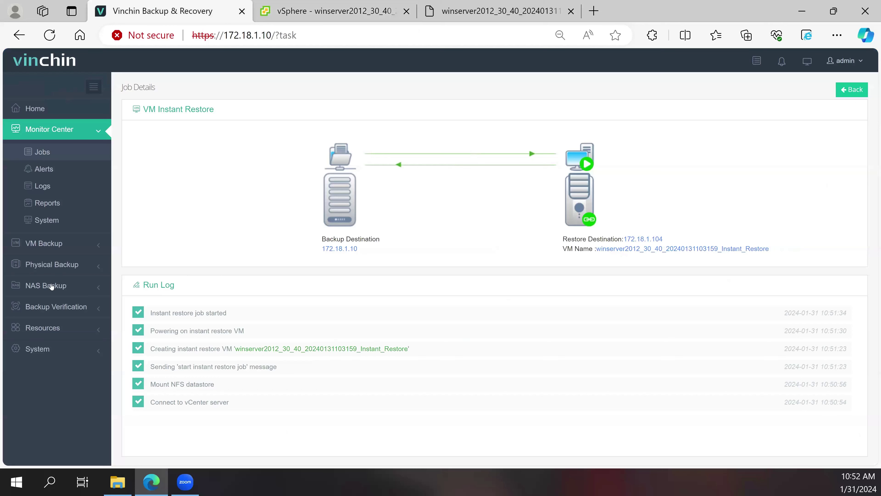
pyautogui.click(43, 266)
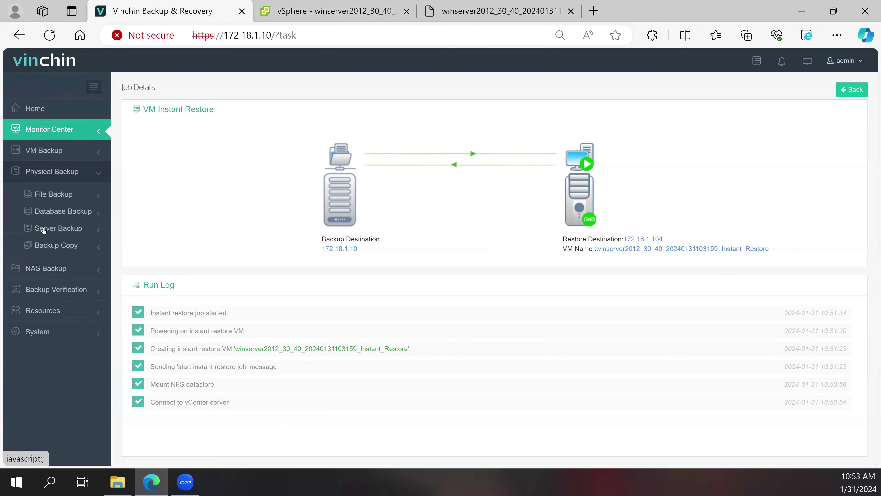
pyautogui.click(57, 196)
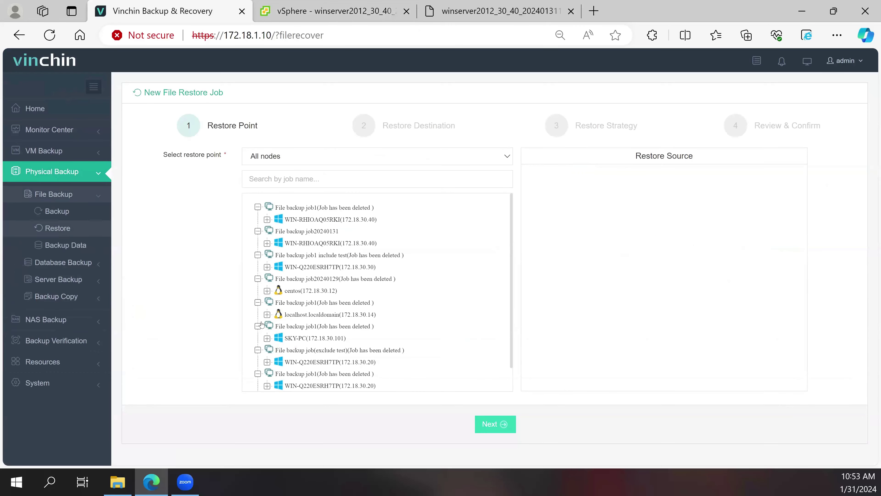
pyautogui.scroll(-1, 268, 326)
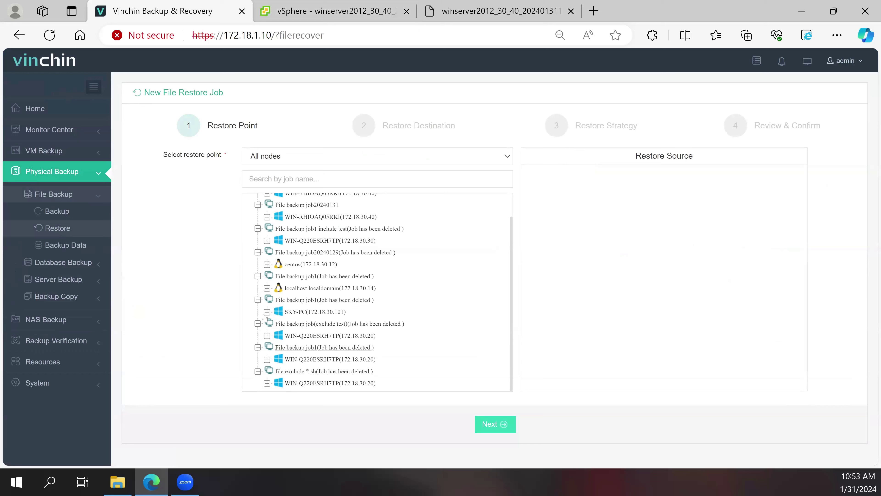
pyautogui.scroll(1, 265, 331)
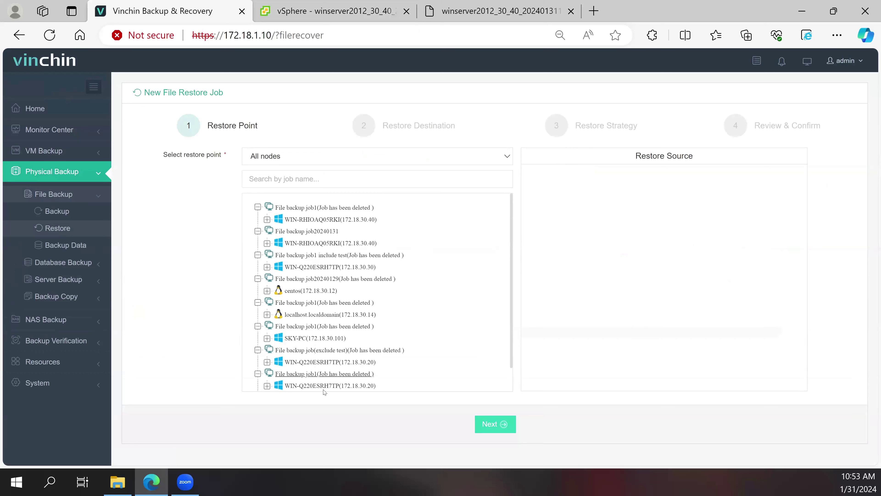
pyautogui.scroll(-1, 296, 369)
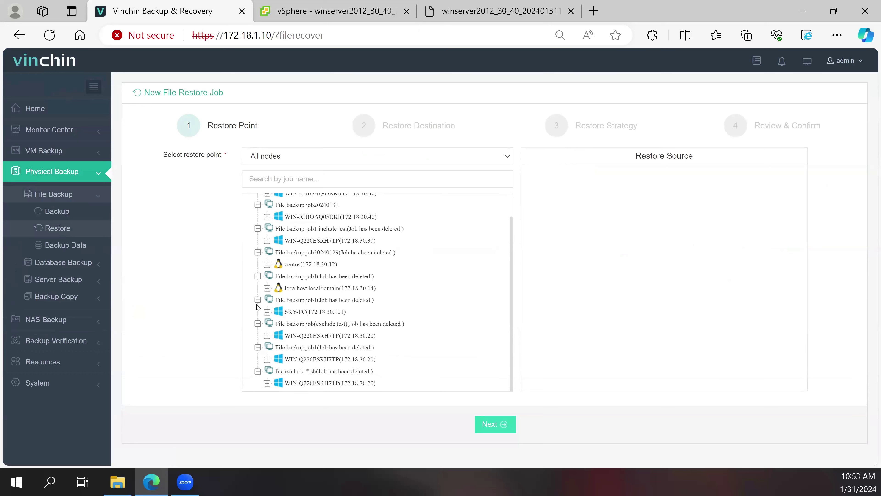
pyautogui.scroll(1, 320, 246)
pyautogui.click(321, 245)
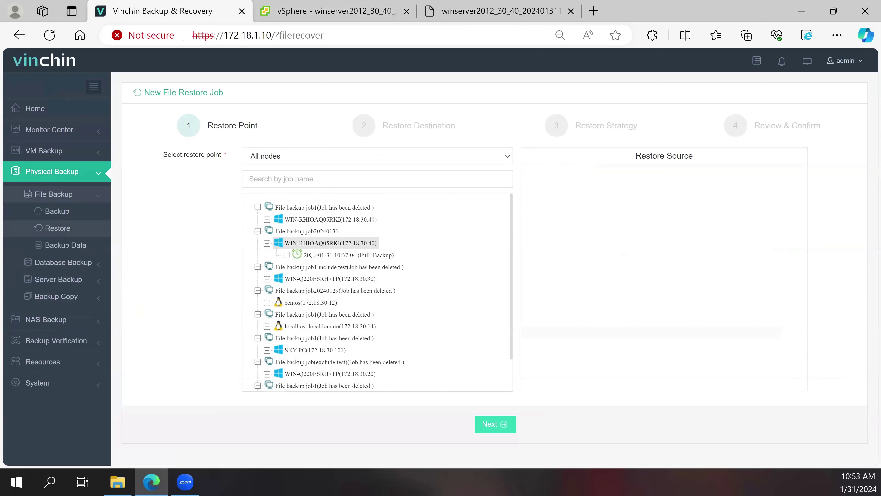
# - Select all eight files on drive E:, including Vinchin Intro.pptx
pyautogui.click(539, 211)
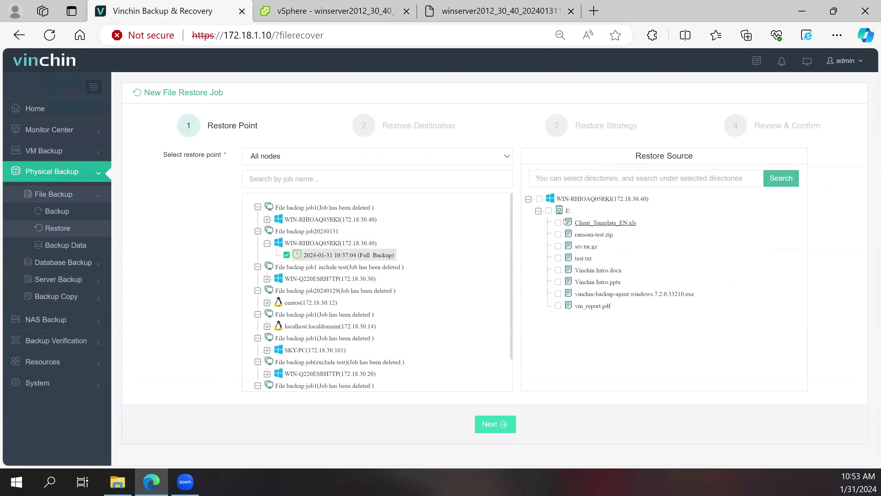
pyautogui.click(549, 210)
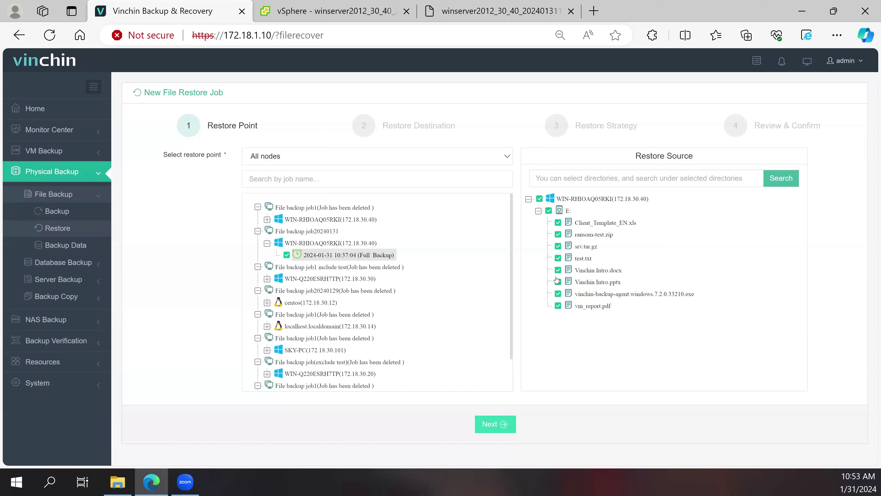
pyautogui.click(558, 282)
pyautogui.click(558, 282)
# - Set the restore destination to NAS Share 172.18.1.100(/Jack_Test)
pyautogui.click(504, 429)
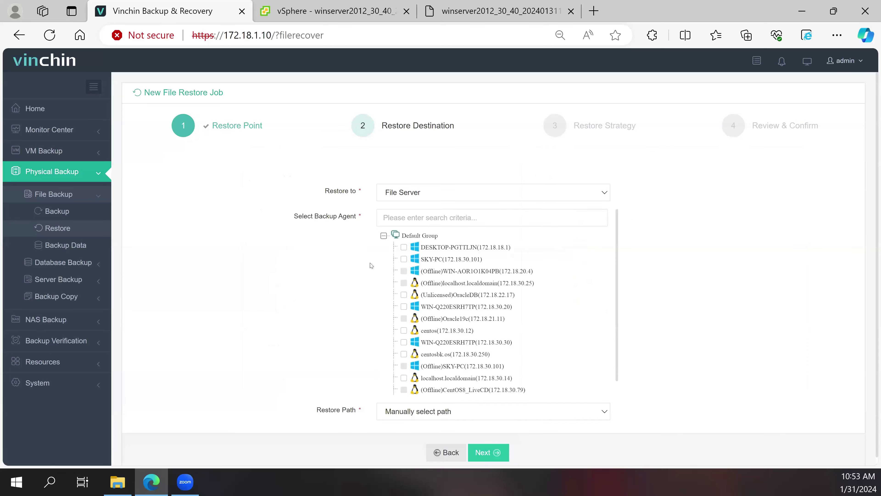
pyautogui.scroll(-1, 371, 265)
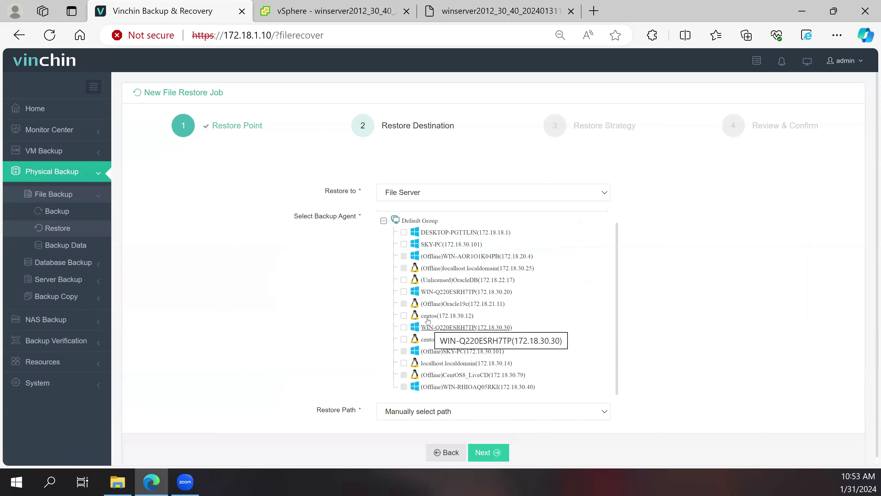
pyautogui.click(404, 194)
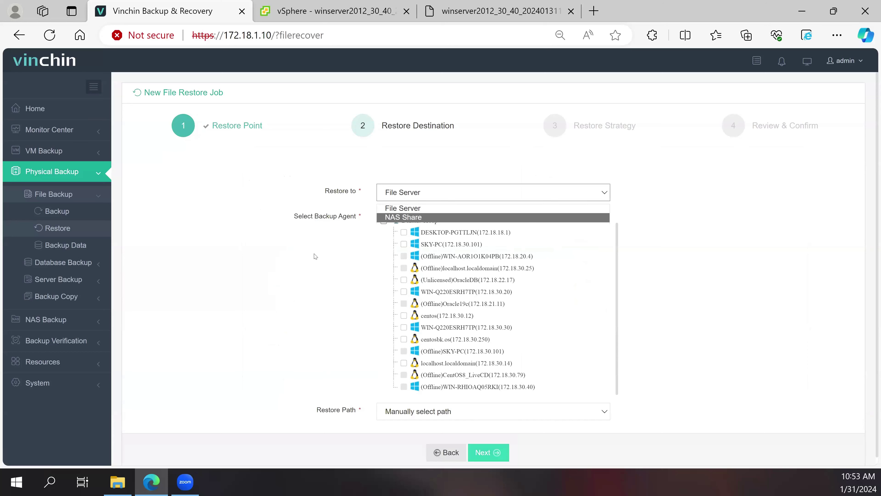
pyautogui.press('Return')
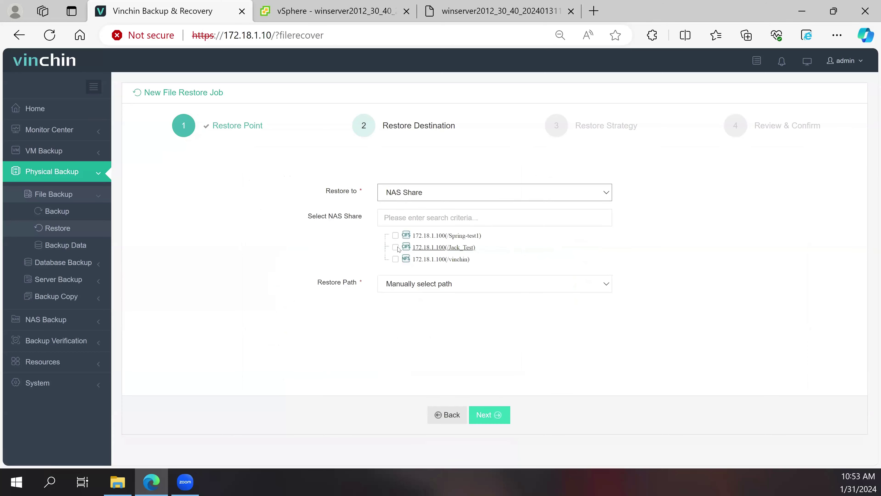
pyautogui.click(396, 247)
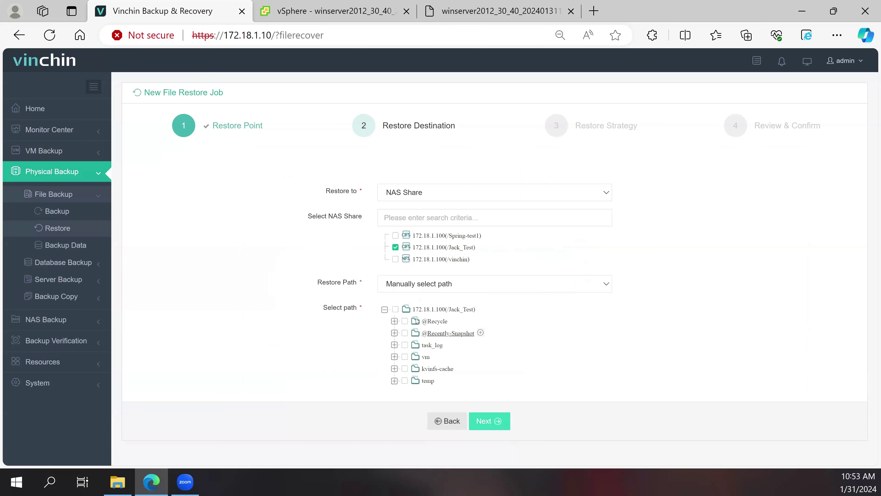
# - Create folder recovery-destination1 under the share root and choose it as the restore path
pyautogui.click(482, 309)
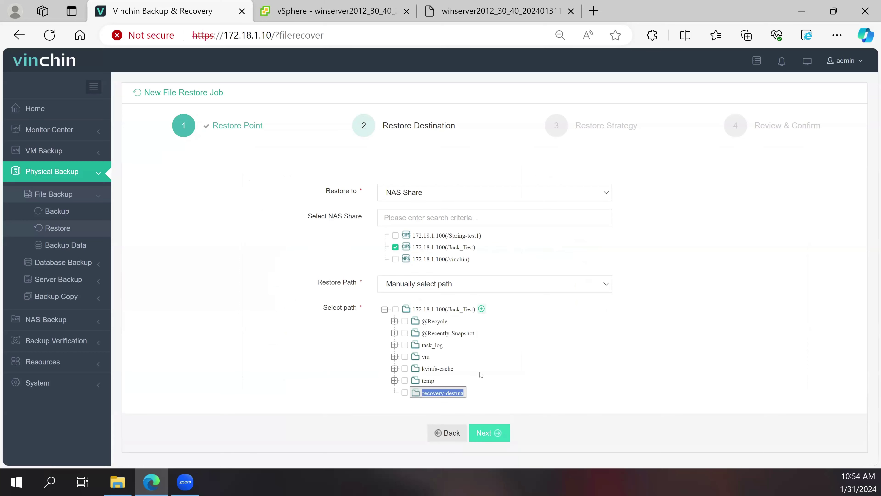
pyautogui.click(446, 392)
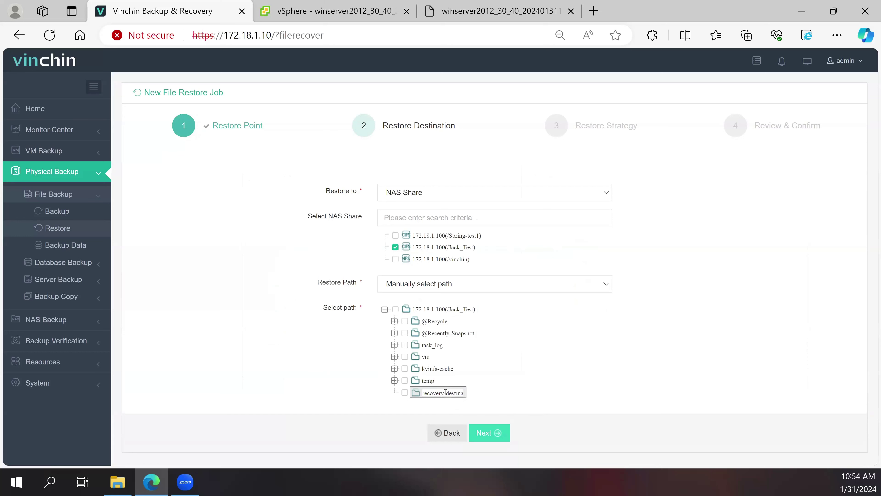
pyautogui.click(405, 393)
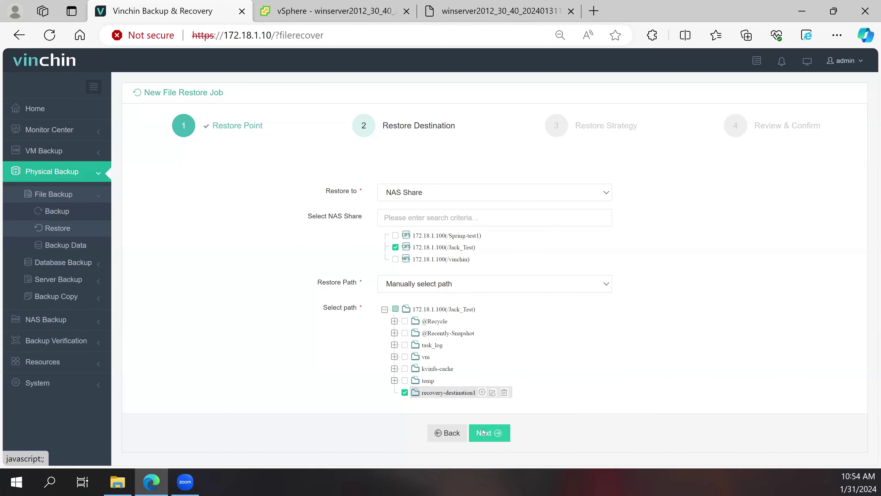
pyautogui.click(481, 430)
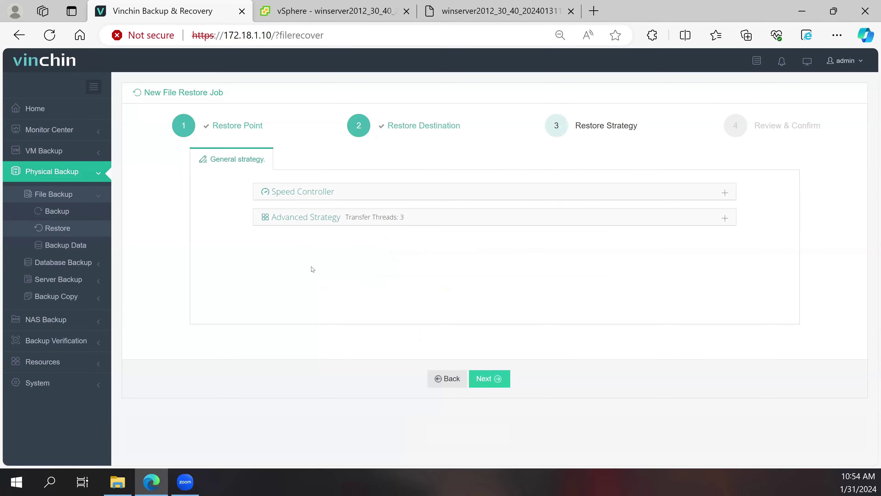
# - Set Transfer Threads to 5 under Advanced Strategy, review the settings, and submit File recovery job1
pyautogui.click(331, 193)
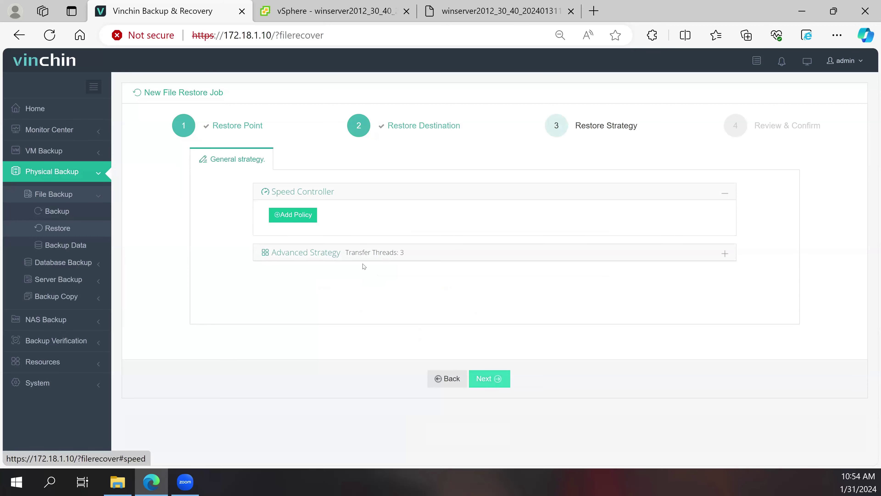
pyautogui.click(366, 254)
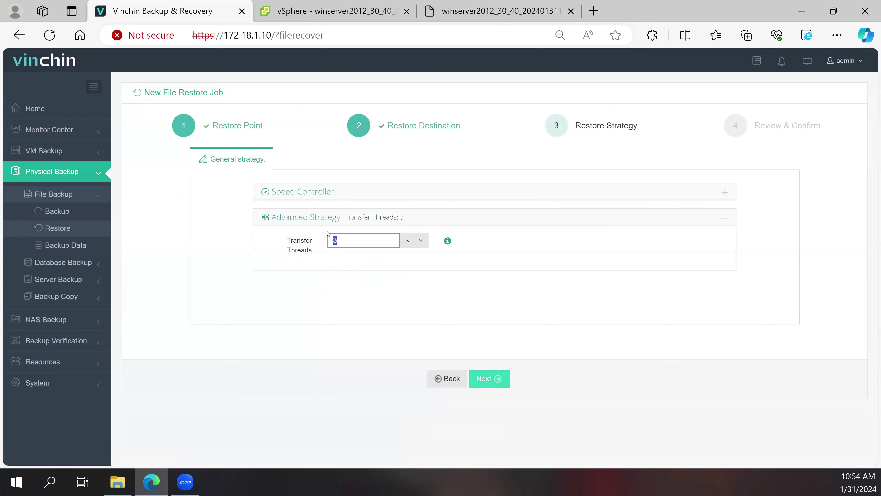
pyautogui.write('5')
pyautogui.click(489, 379)
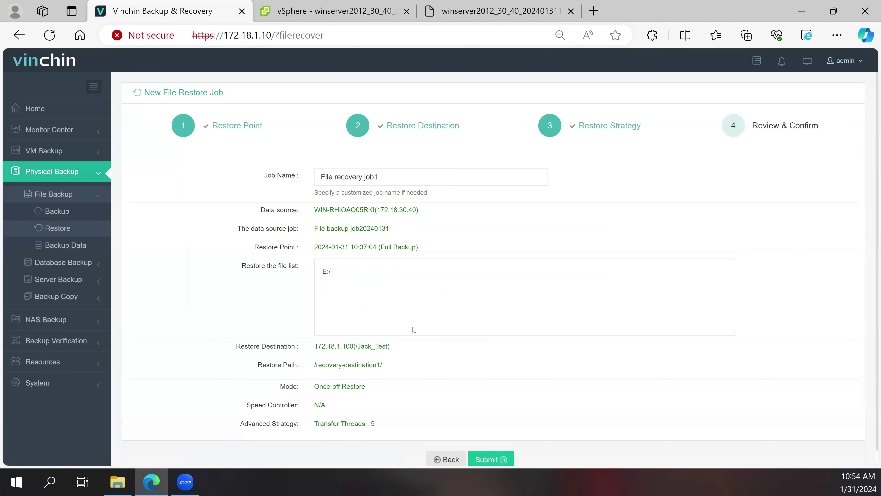
pyautogui.scroll(-1, 480, 419)
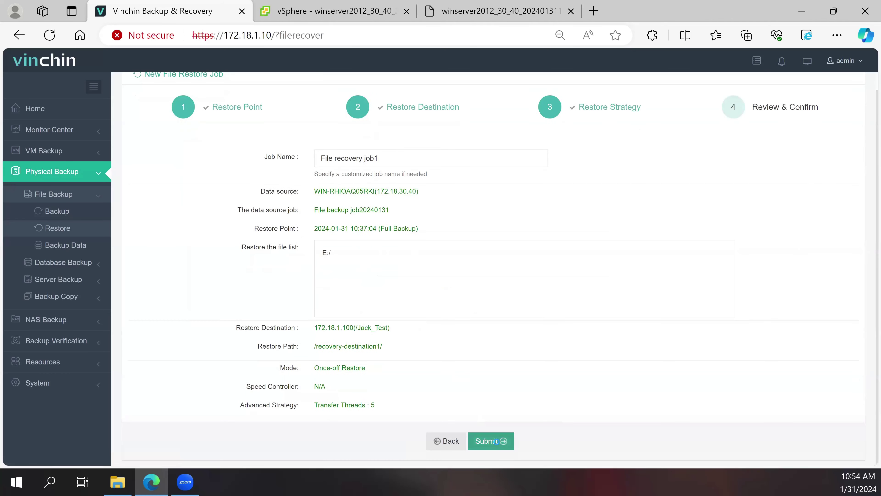
pyautogui.click(495, 442)
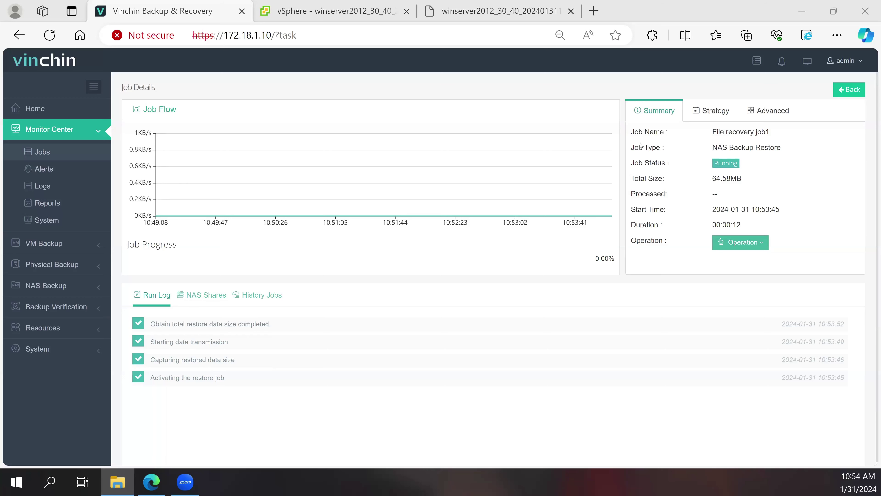
# - Open Jack_Test\recovery-destination1\E and view test.txt, which contains 'vinchin'
pyautogui.hotkey('alt', 'Tab')
pyautogui.click(408, 392)
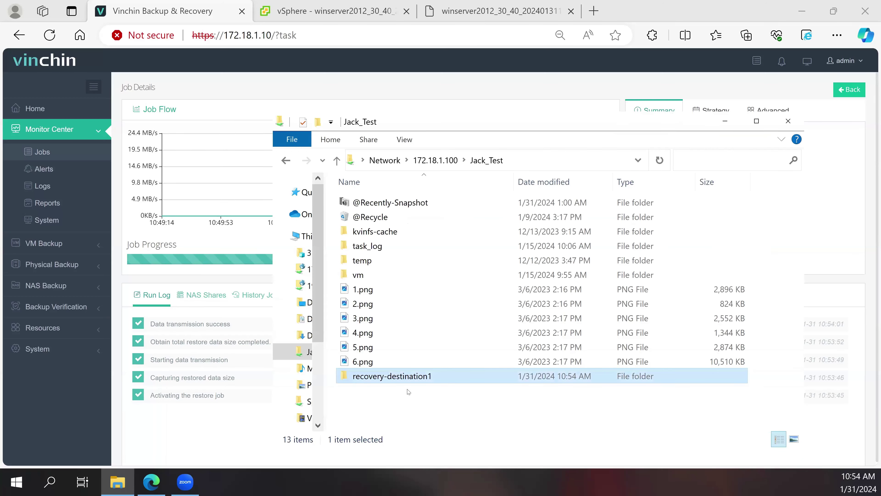
pyautogui.doubleClick(407, 377)
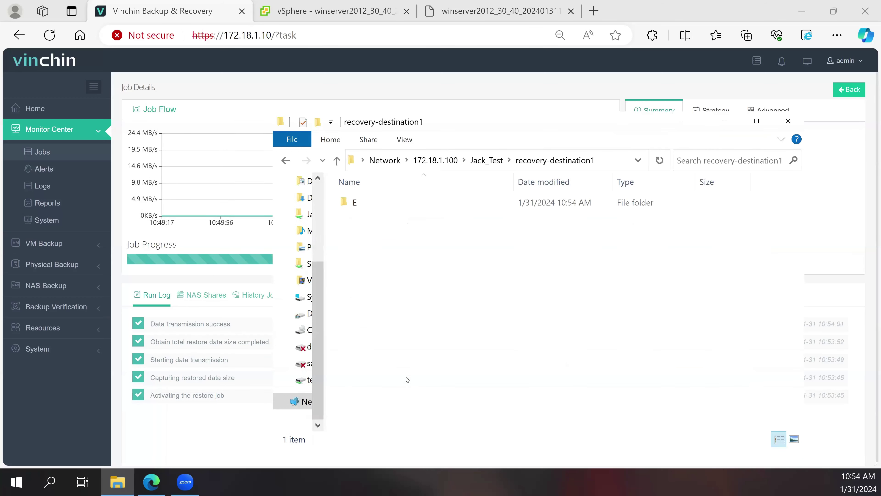
pyautogui.doubleClick(352, 201)
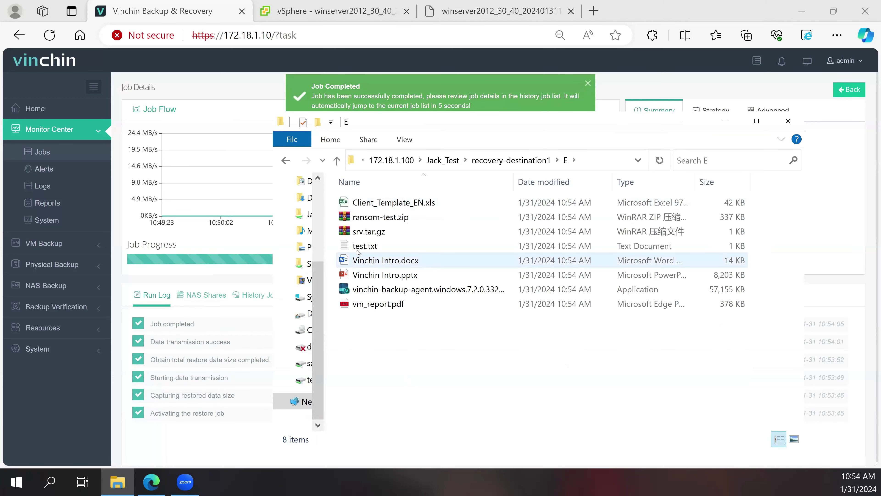
pyautogui.click(360, 246)
pyautogui.doubleClick(361, 246)
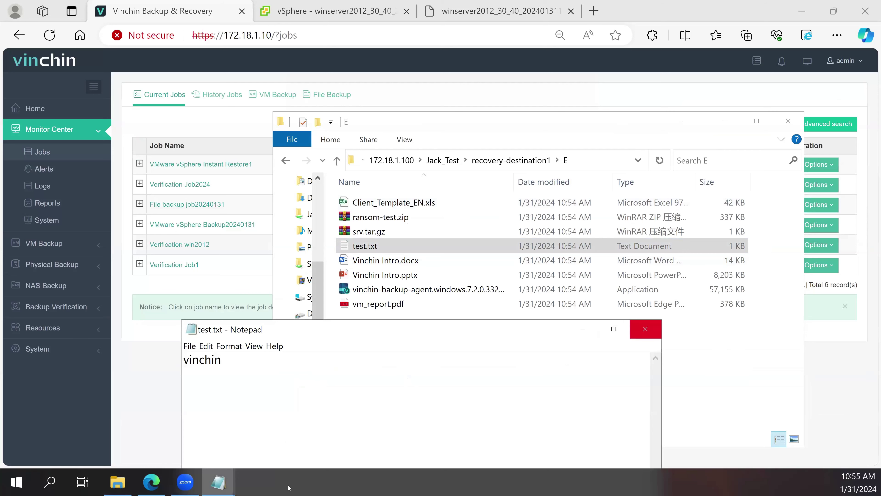
# - Close both Notepad windows and File Explorer, then open the restored VM's web console in vSphere
pyautogui.click(648, 329)
pyautogui.rightClick(218, 482)
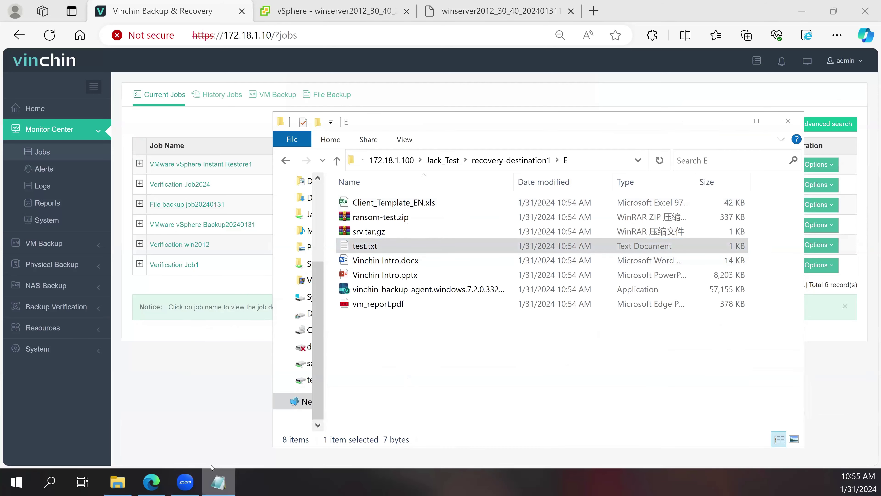
pyautogui.click(202, 452)
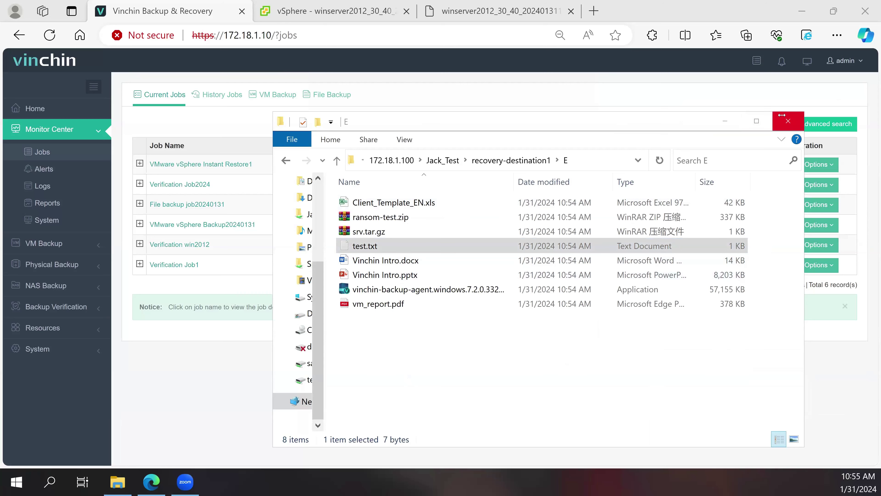
pyautogui.click(774, 121)
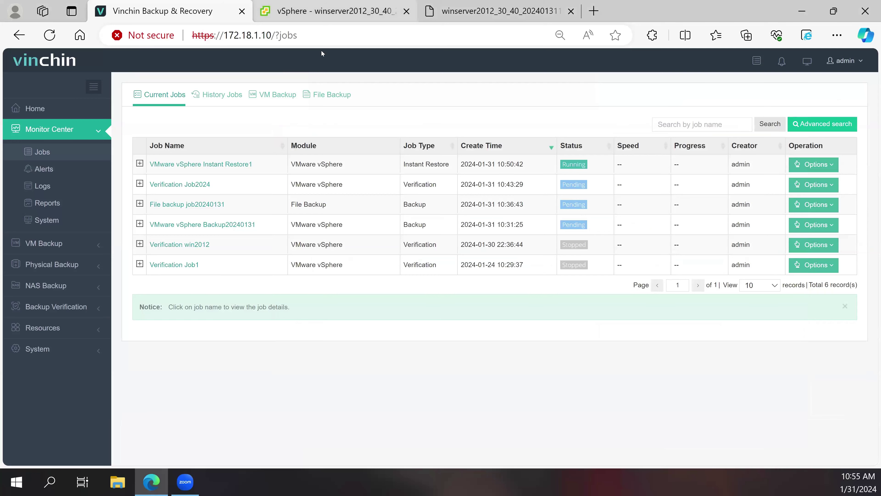
pyautogui.hotkey('ctrl', 'Tab')
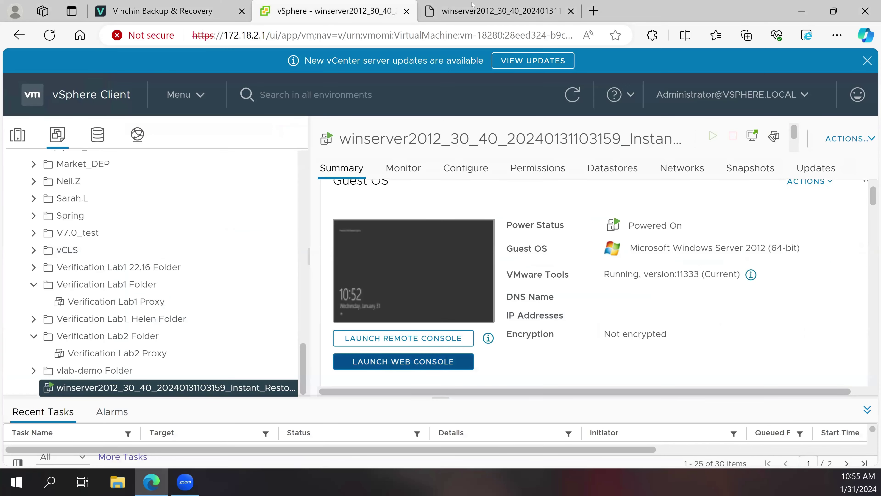
pyautogui.click(383, 359)
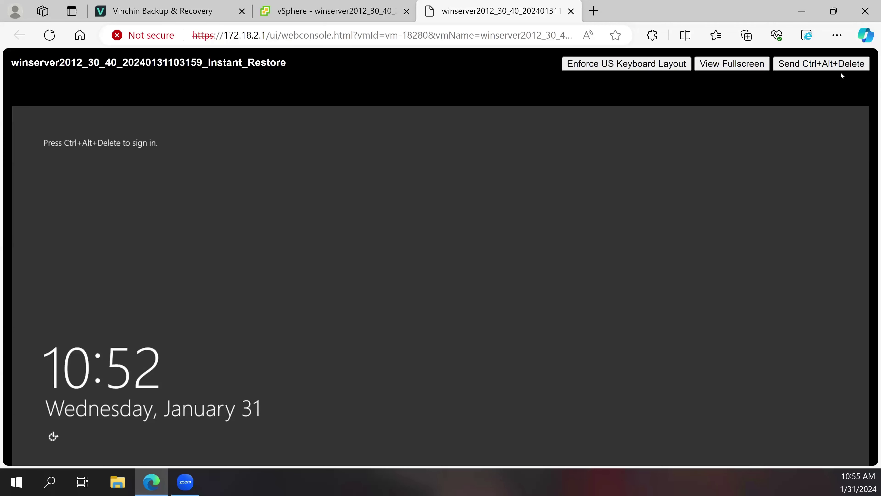
# - Send Ctrl+Alt+Delete and sign in to the restored VM as Administrator with the account password
pyautogui.click(821, 63)
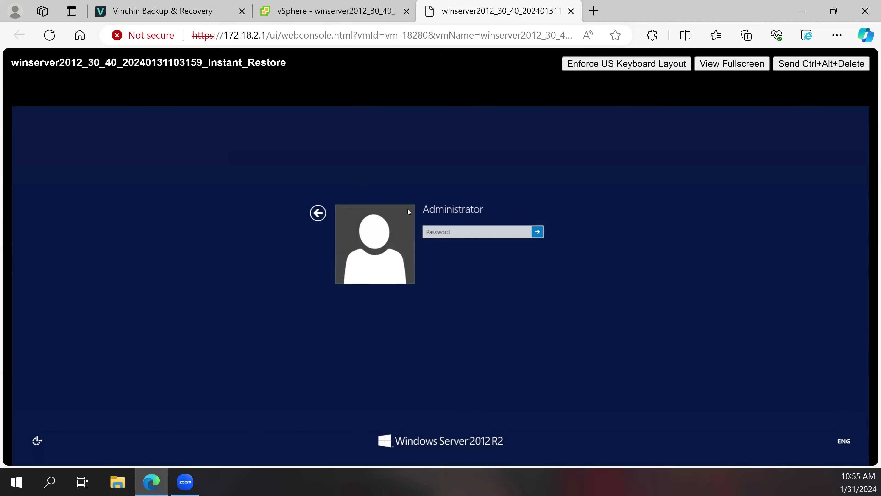
pyautogui.click(440, 233)
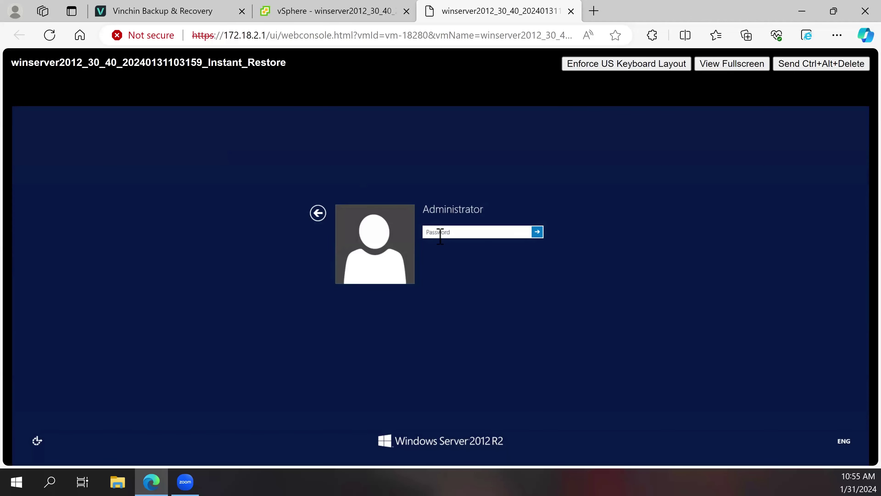
pyautogui.write('abcdefghijkl')
pyautogui.press('Return')
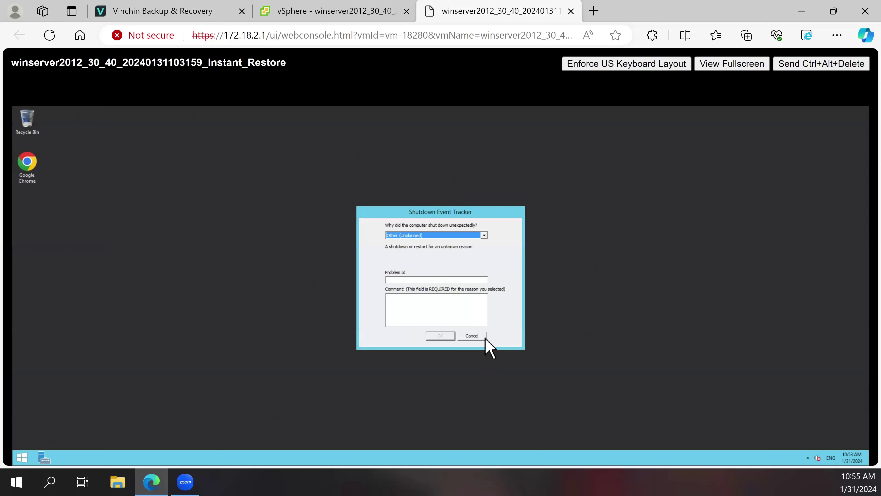
# - Cancel Shutdown Event Tracker and confirm the test file on Local Disk (E:) reads 'vinchin'
pyautogui.click(485, 336)
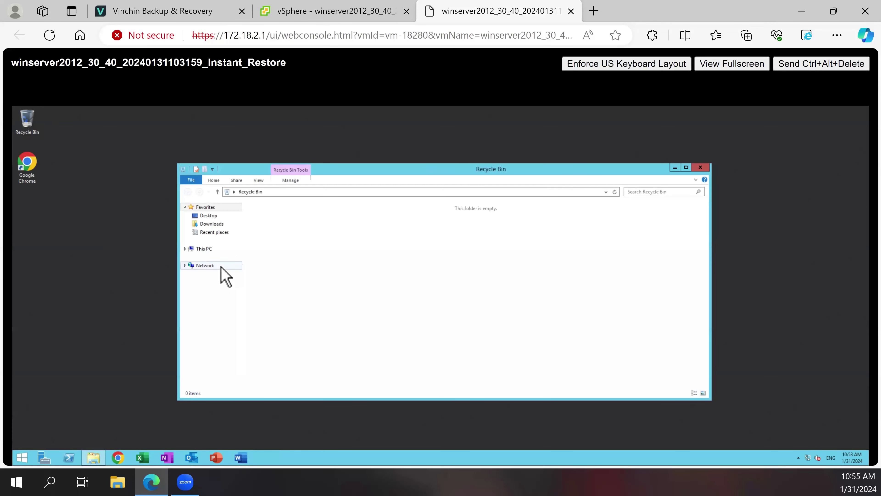
pyautogui.click(214, 315)
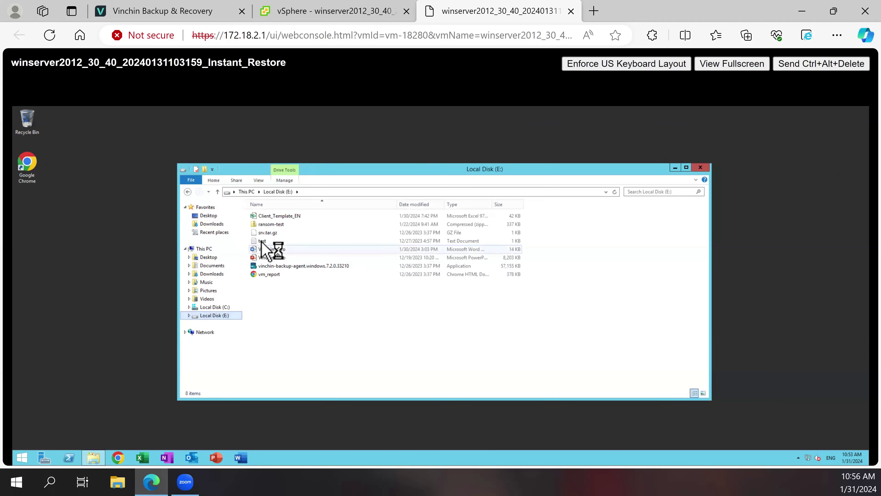
pyautogui.doubleClick(263, 240)
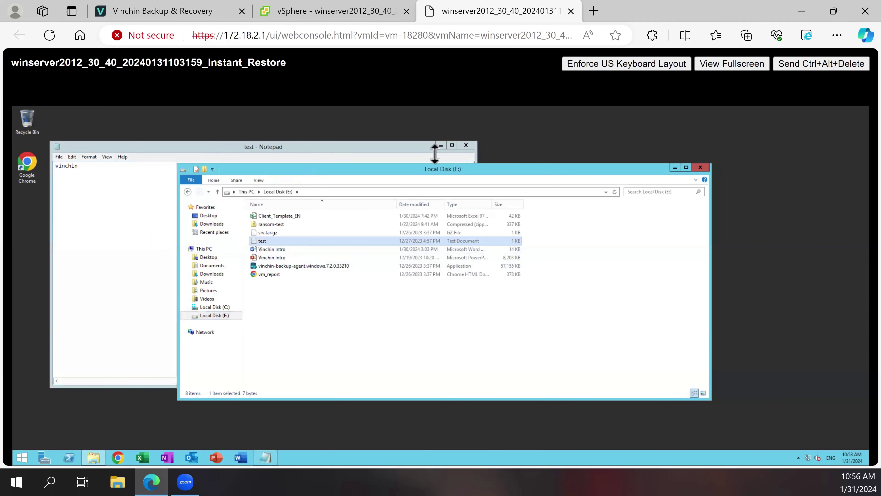
pyautogui.click(466, 145)
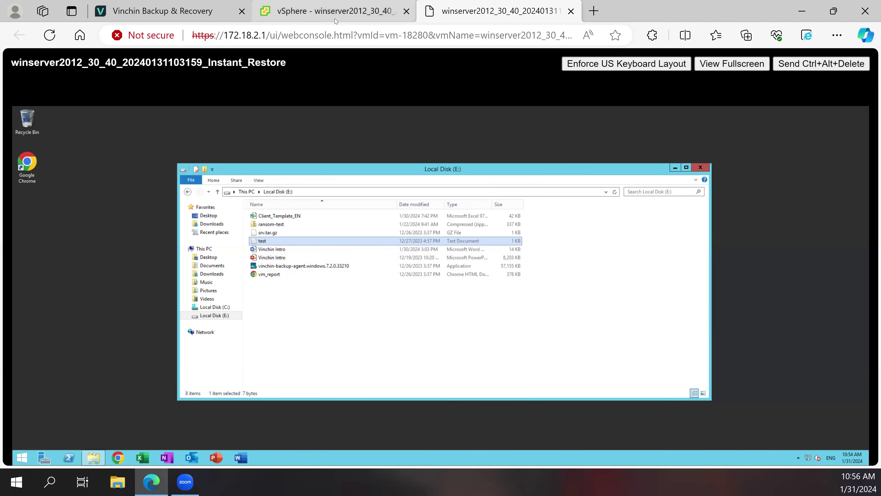
pyautogui.moveTo(334, 19)
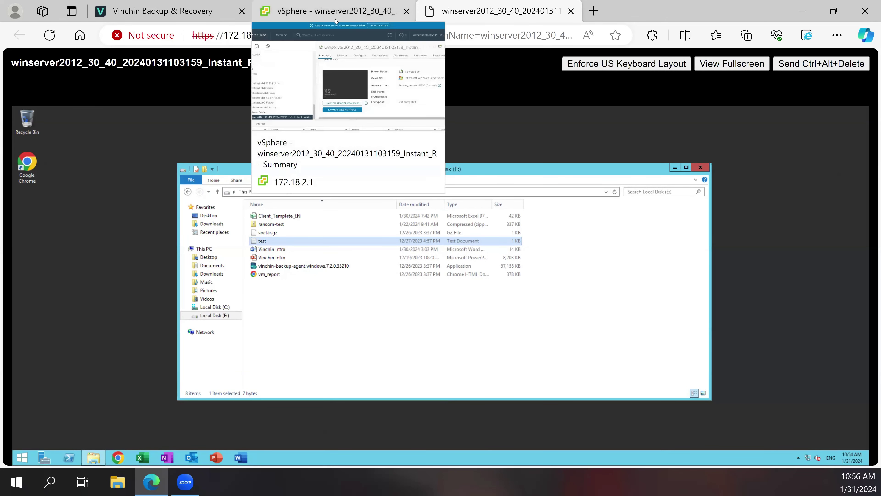
# - Check the VM's vSphere summary page, then switch back to its web console showing Local Disk (E:)
pyautogui.click(300, 3)
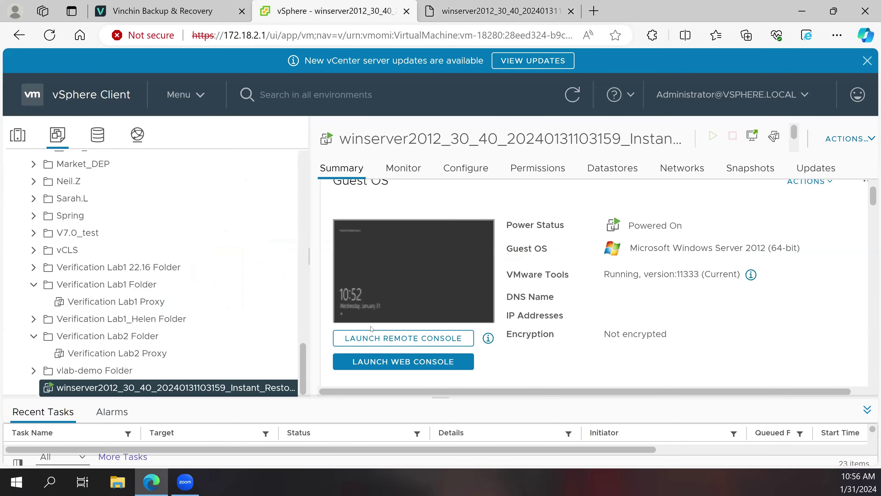
pyautogui.scroll(-10, 370, 330)
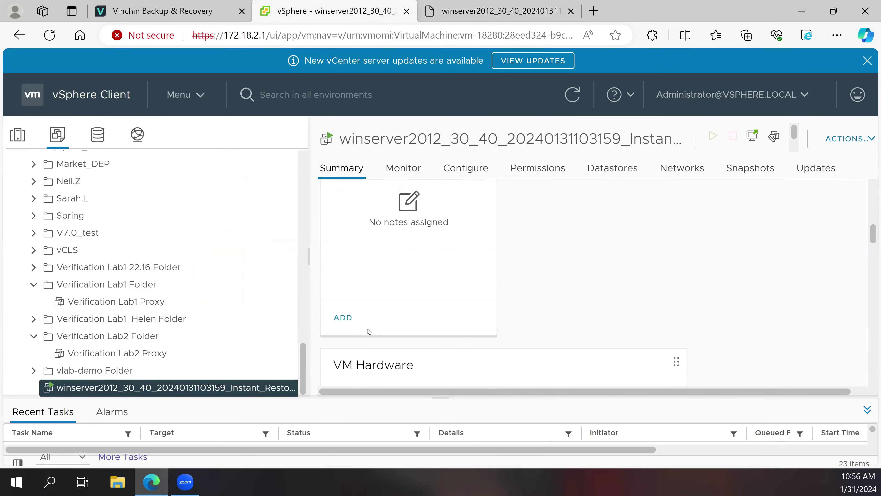
pyautogui.scroll(-3, 368, 336)
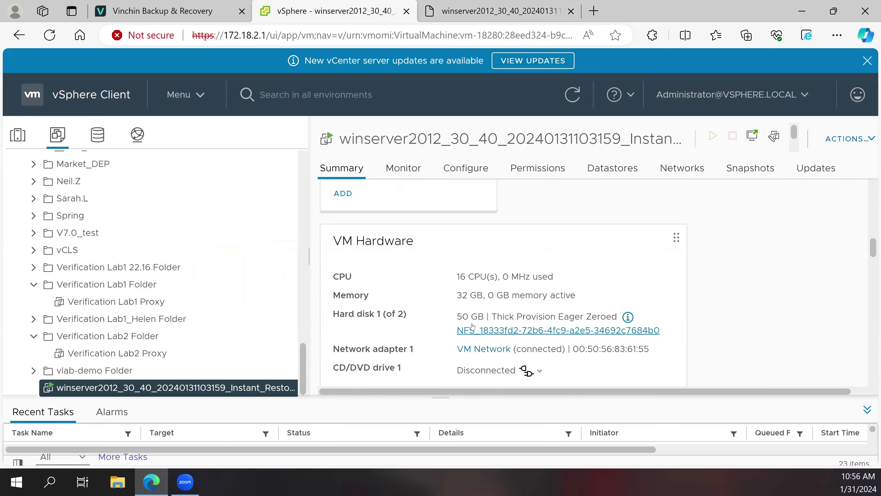
pyautogui.click(448, 20)
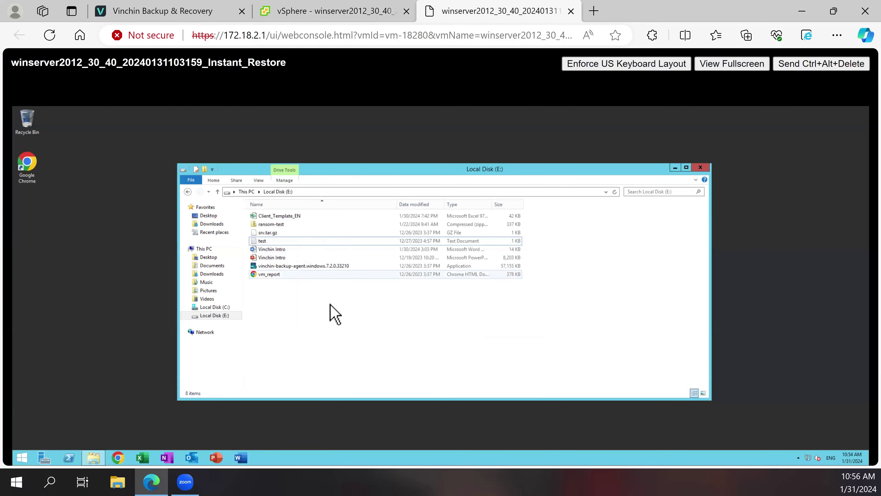
# - Create a New Text Document on the VM's Local Disk (E:) with the default name
pyautogui.rightClick(305, 304)
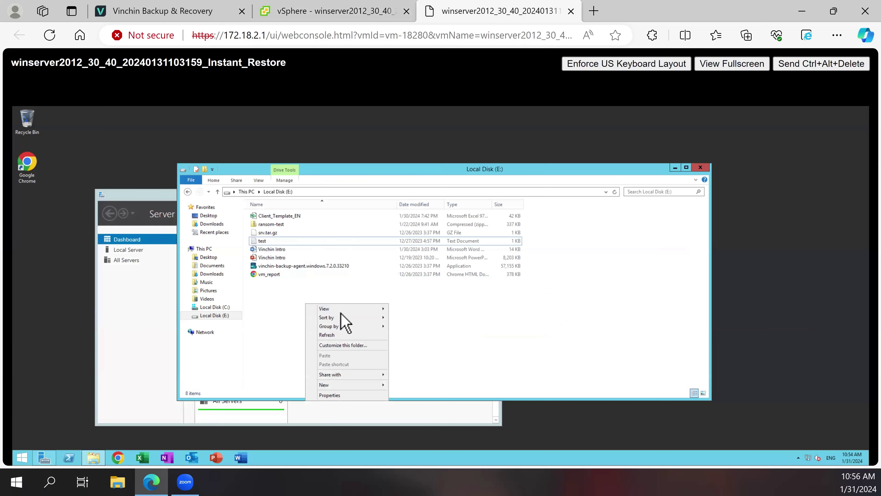
pyautogui.click(270, 316)
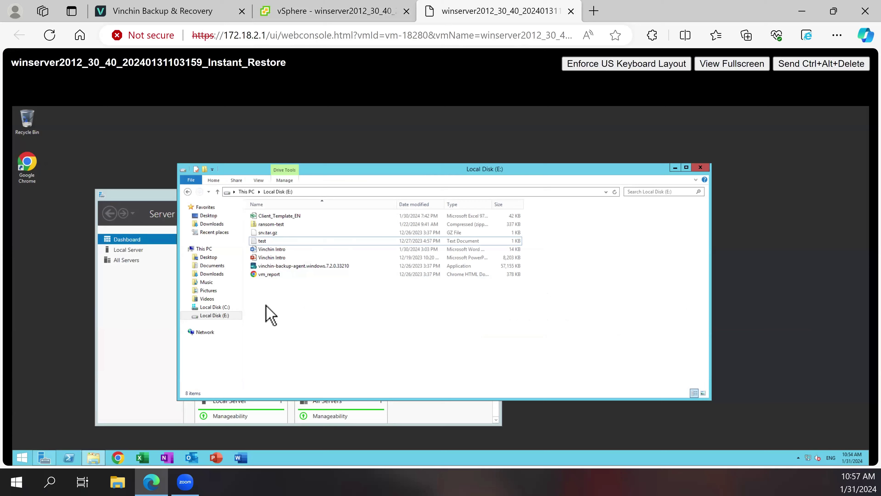
pyautogui.rightClick(300, 297)
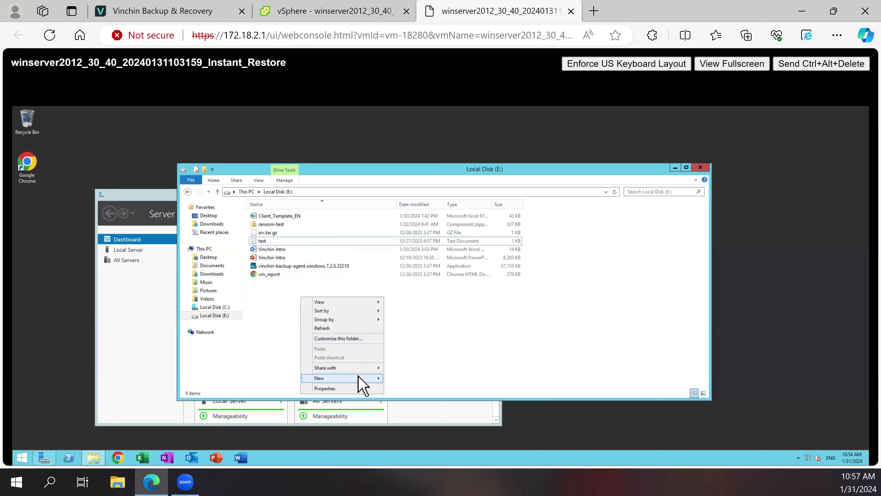
pyautogui.moveTo(366, 377)
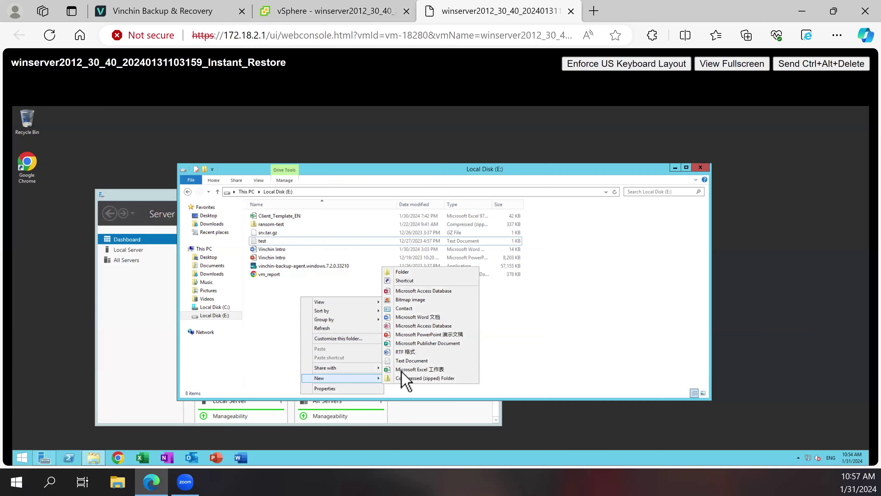
pyautogui.click(417, 361)
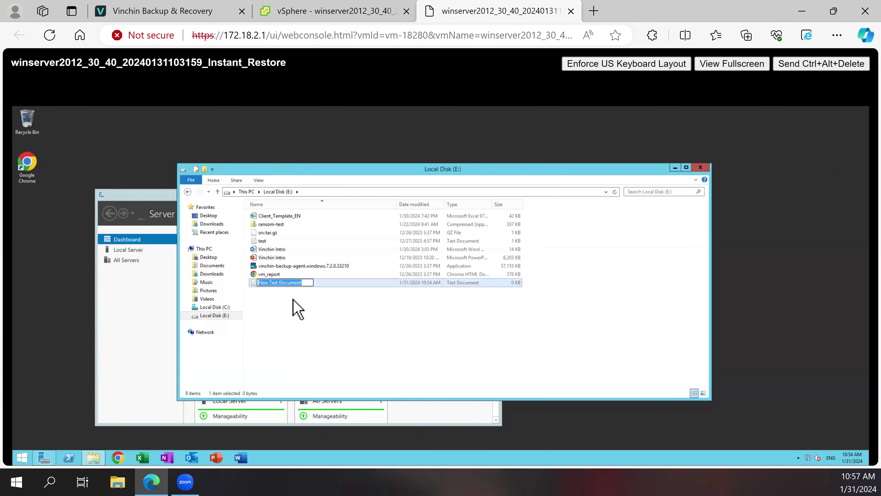
pyautogui.click(289, 291)
# - Open New Text Document in Notepad, type 'new data', and save it on closing
pyautogui.click(288, 291)
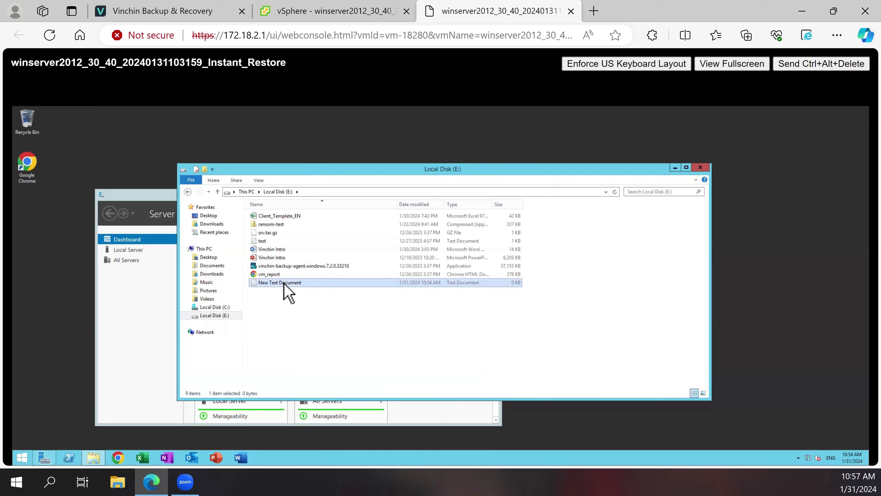
pyautogui.rightClick(291, 292)
pyautogui.click(301, 294)
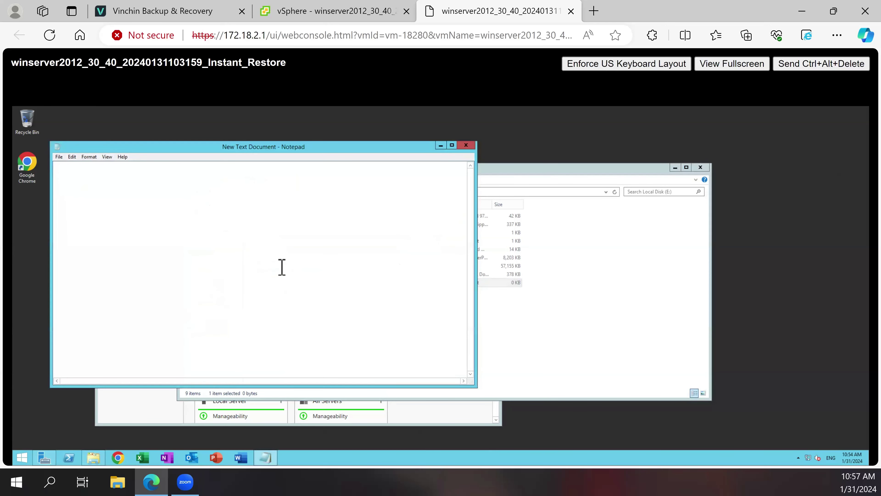
pyautogui.write('new data')
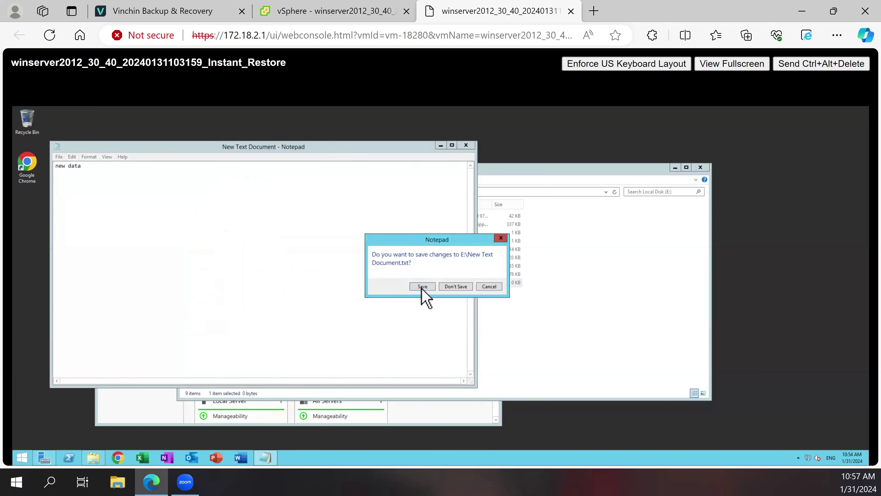
pyautogui.click(422, 286)
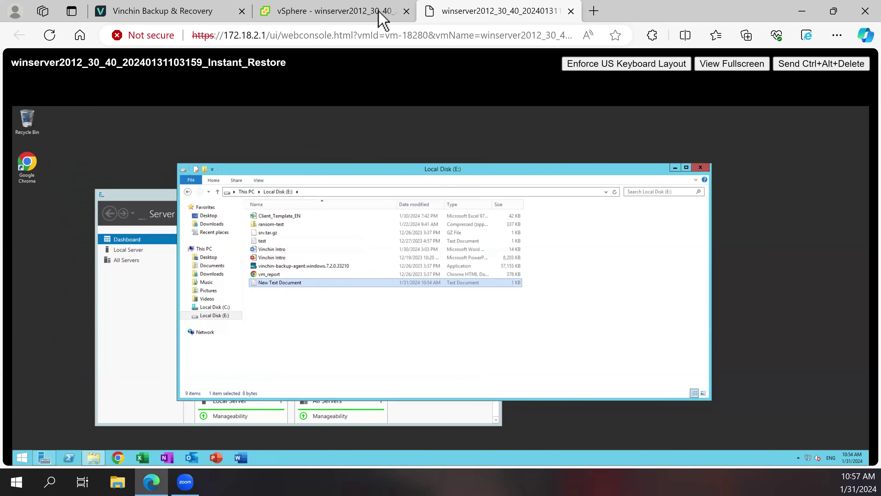
# - Migrate the Instant Restore1 VM to host 172.18.1.101 under 172.18.2.1 with Power on enabled
pyautogui.click(267, 12)
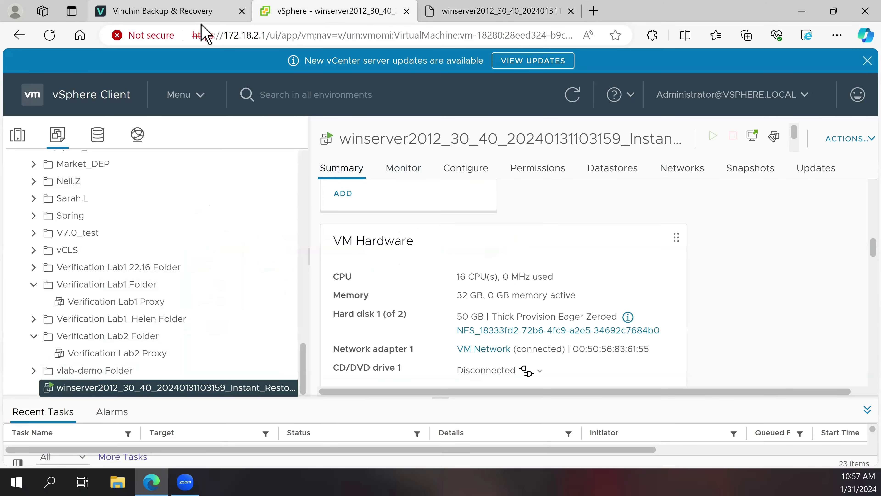
pyautogui.hotkey('ctrl', 'shift', 'Tab')
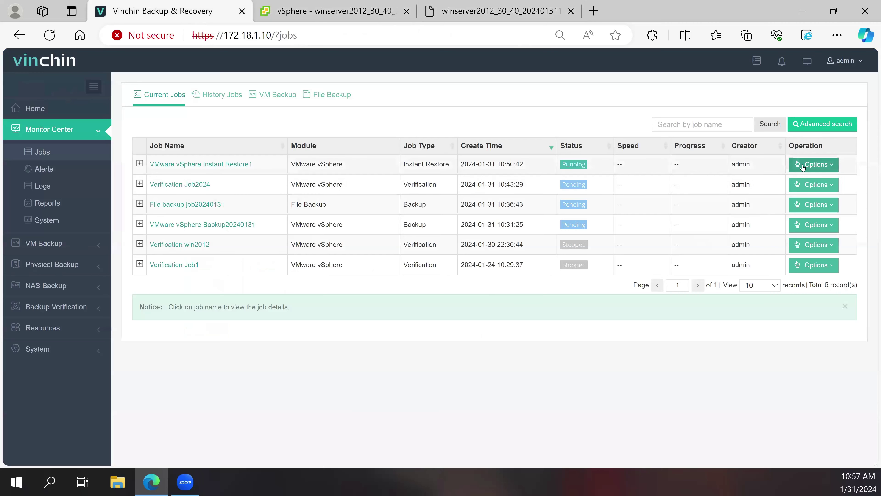
pyautogui.click(814, 164)
pyautogui.click(812, 204)
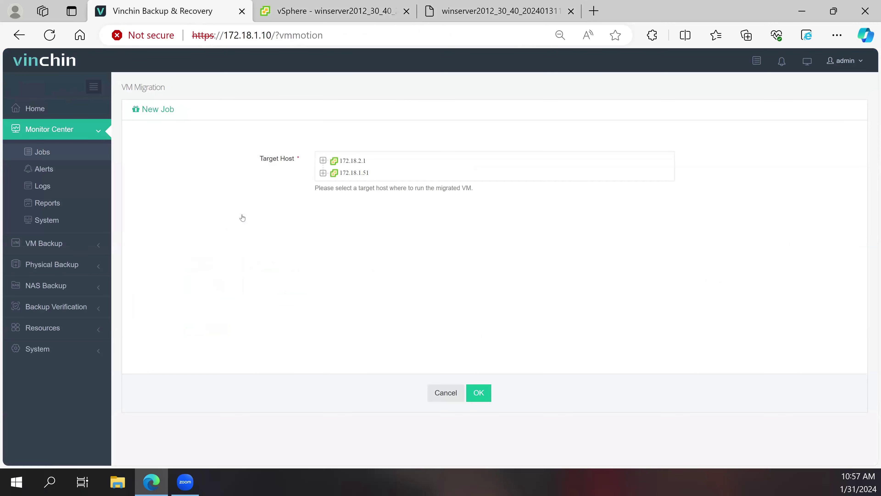
pyautogui.doubleClick(347, 161)
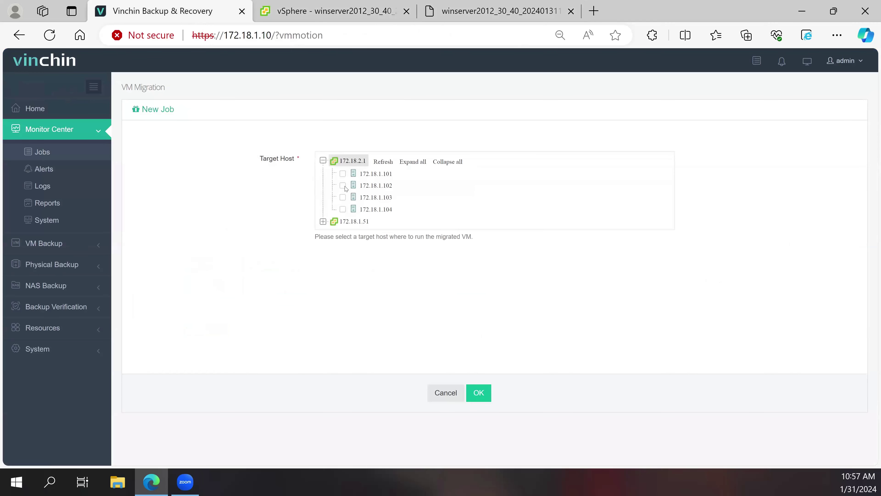
pyautogui.click(343, 174)
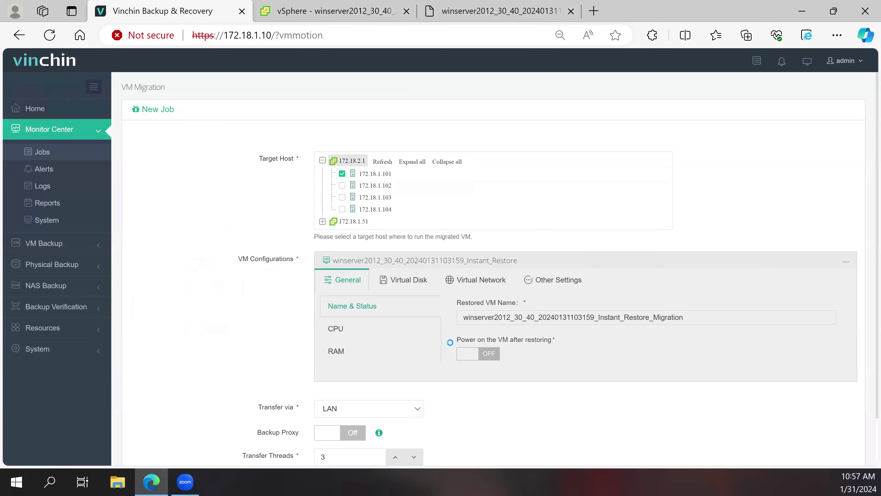
pyautogui.scroll(-2, 549, 309)
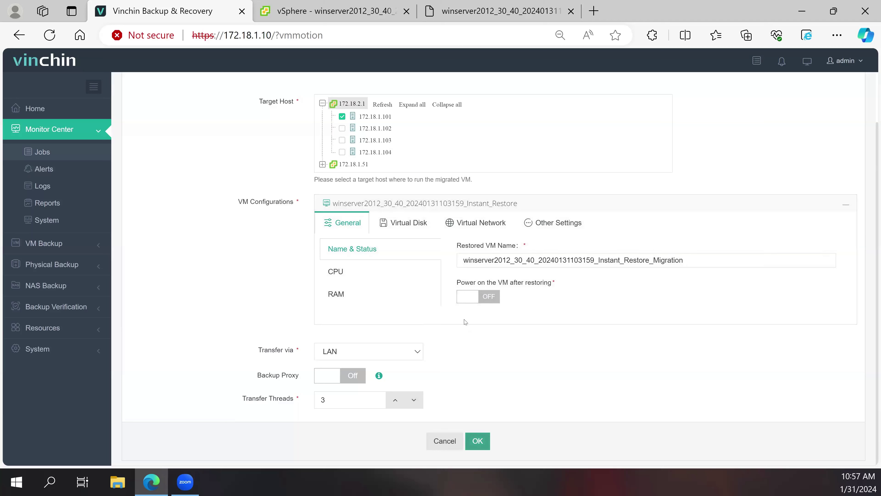
pyautogui.click(489, 299)
pyautogui.click(481, 438)
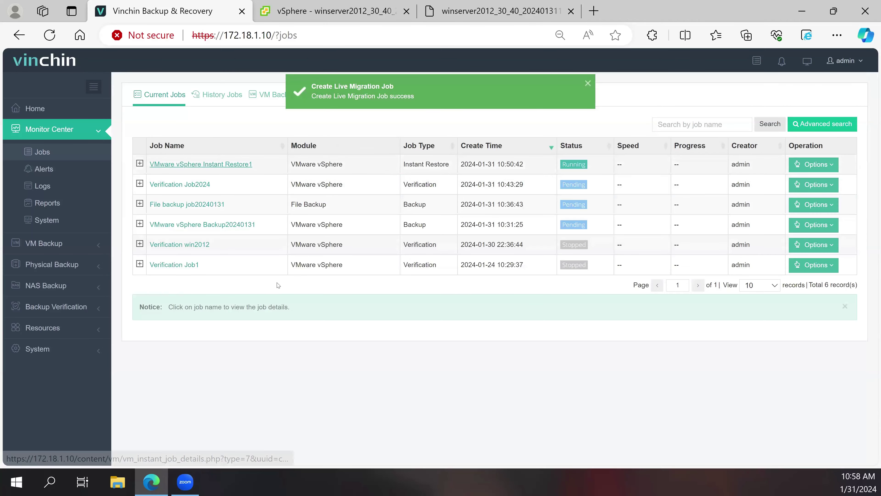
pyautogui.click(203, 165)
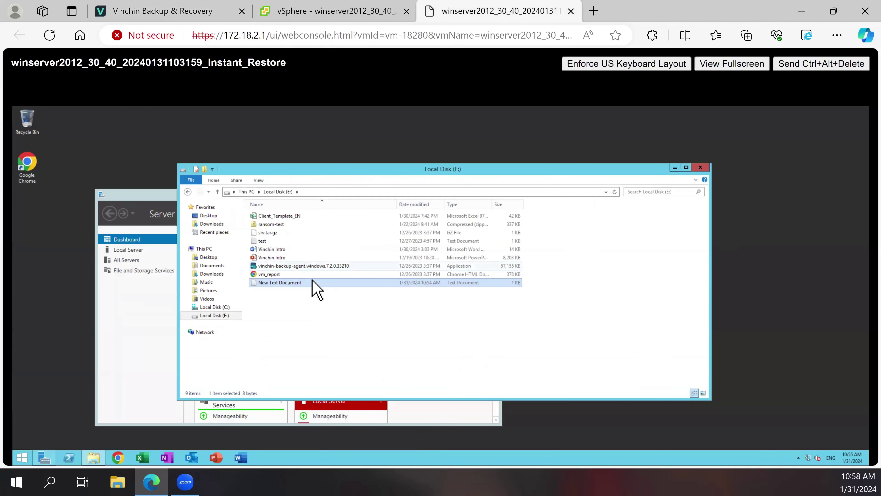
# - Glance between the web console and vSphere, then view Vinchin's VM Live Migration job details and run log
pyautogui.hotkey('ctrl', 'shift', 'Tab')
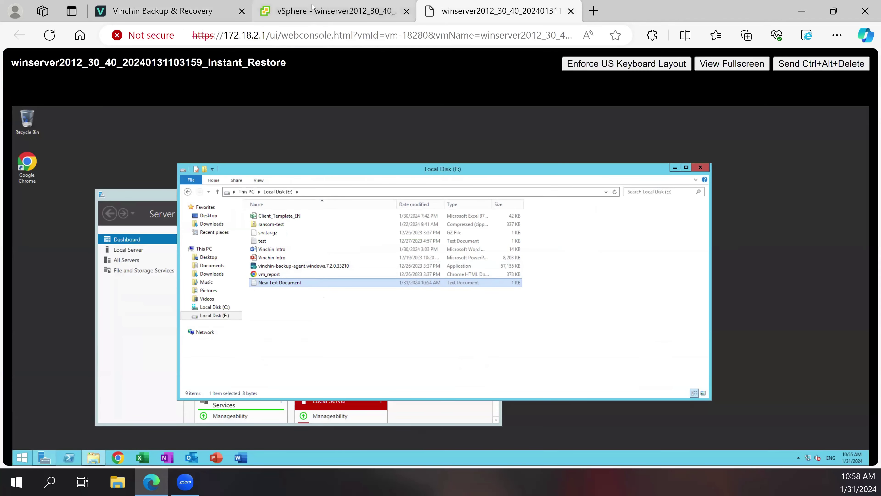
pyautogui.hotkey('ctrl', 'shift', 'Tab')
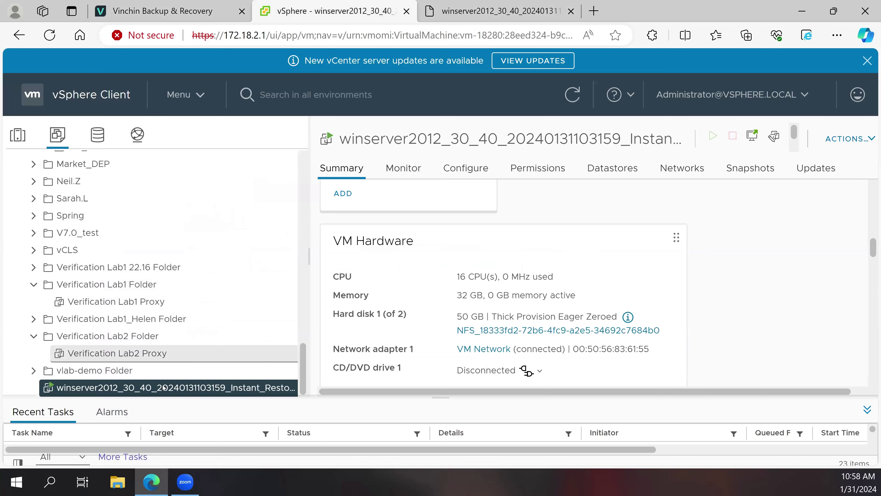
pyautogui.scroll(5, 162, 377)
pyautogui.scroll(-5, 162, 376)
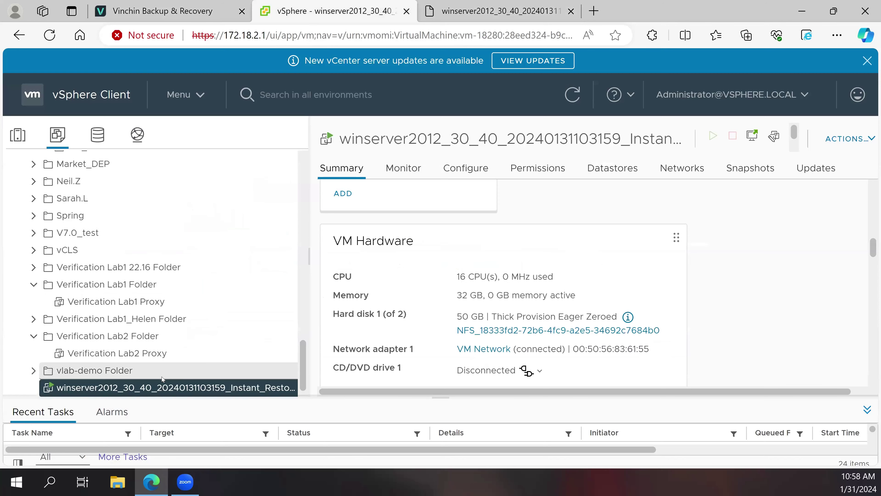
pyautogui.click(431, 4)
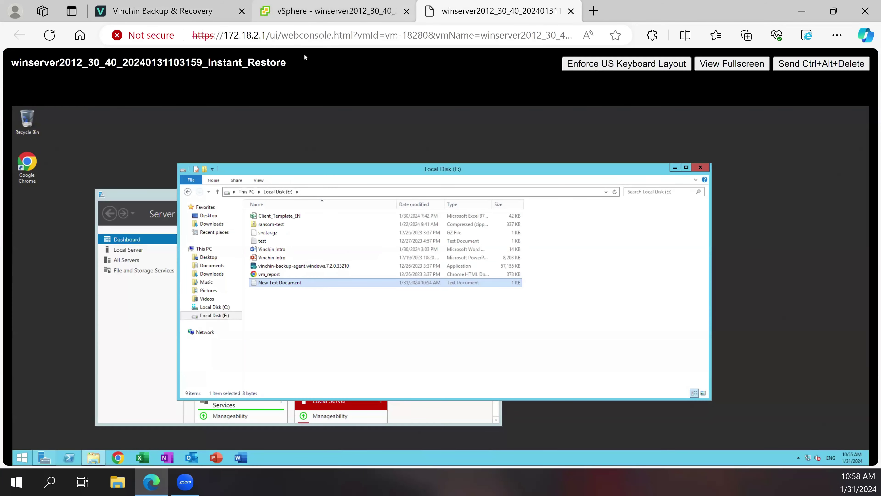
pyautogui.click(312, 11)
pyautogui.click(203, 10)
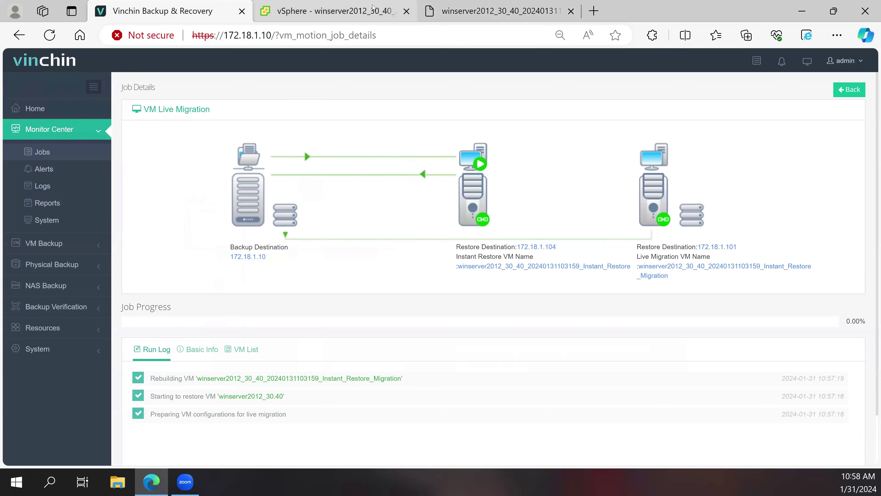
# - Switch to vSphere to find the newly created Instant_Restore_Migration VM
pyautogui.hotkey('ctrl', 'Tab')
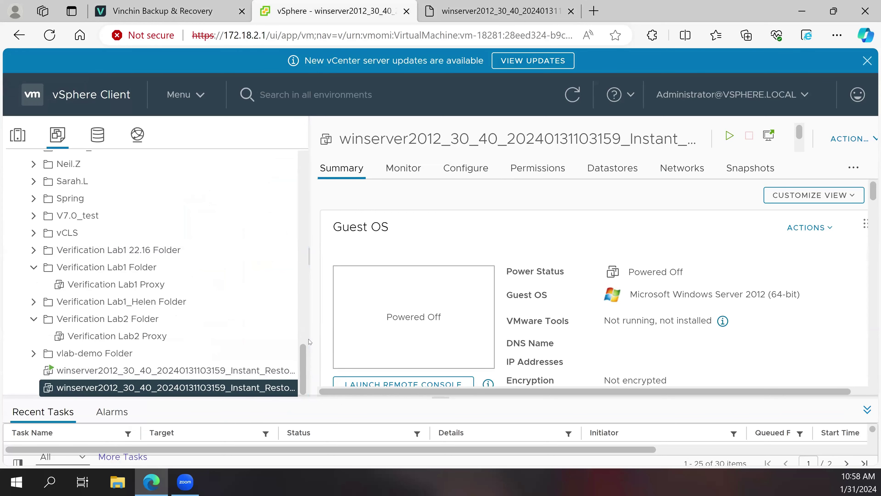
# - Widen the inventory pane and compare the Instant_Restore and Instant_Restore_Migration VM summaries
pyautogui.moveTo(352, 325); pyautogui.dragTo(375, 321)
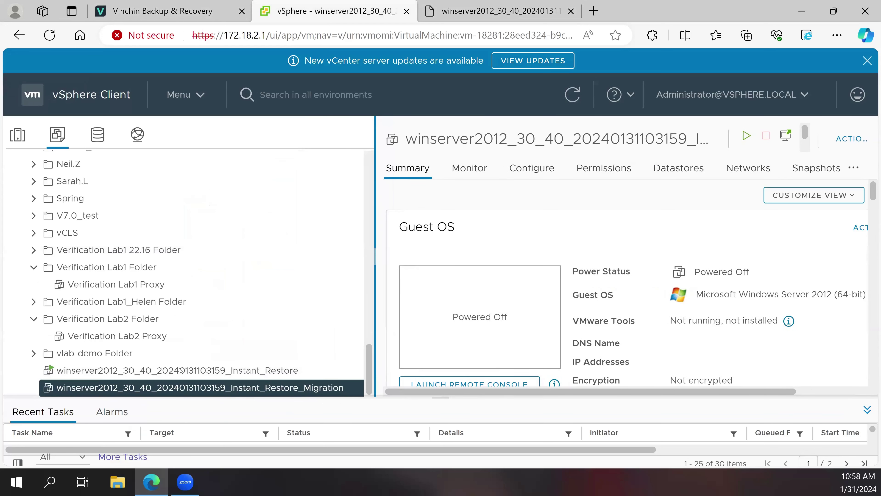
pyautogui.click(180, 369)
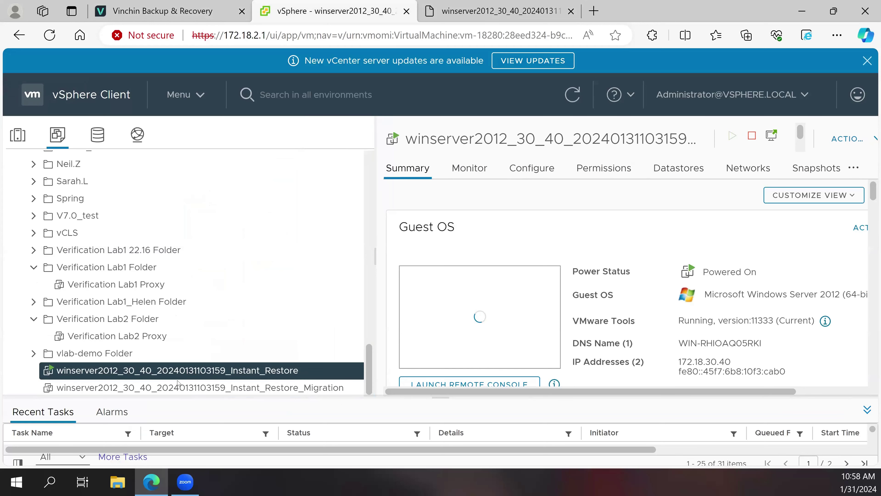
pyautogui.click(179, 388)
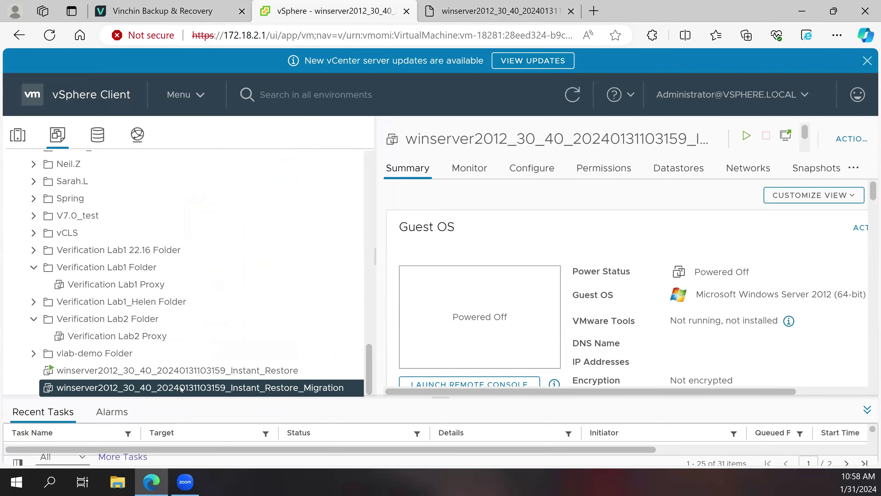